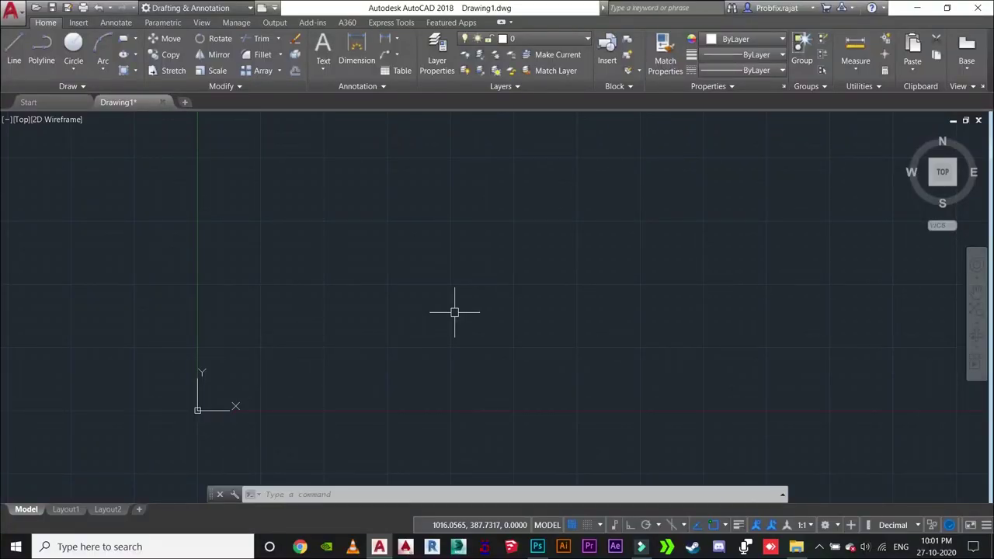
Open the Drawing Units dialog with the UN command and expand the length type list
{"action": "type", "text": "U"}
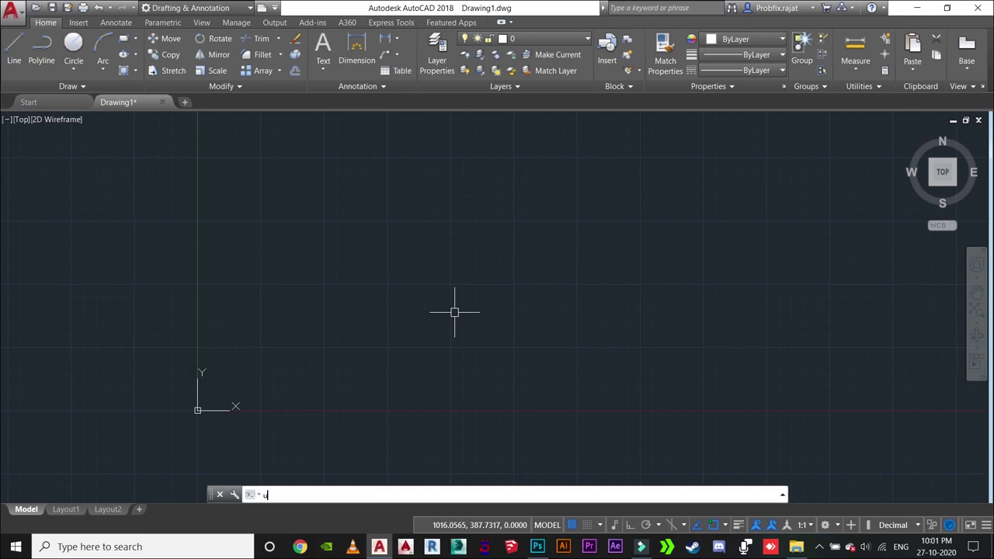
{"action": "type", "text": "N"}
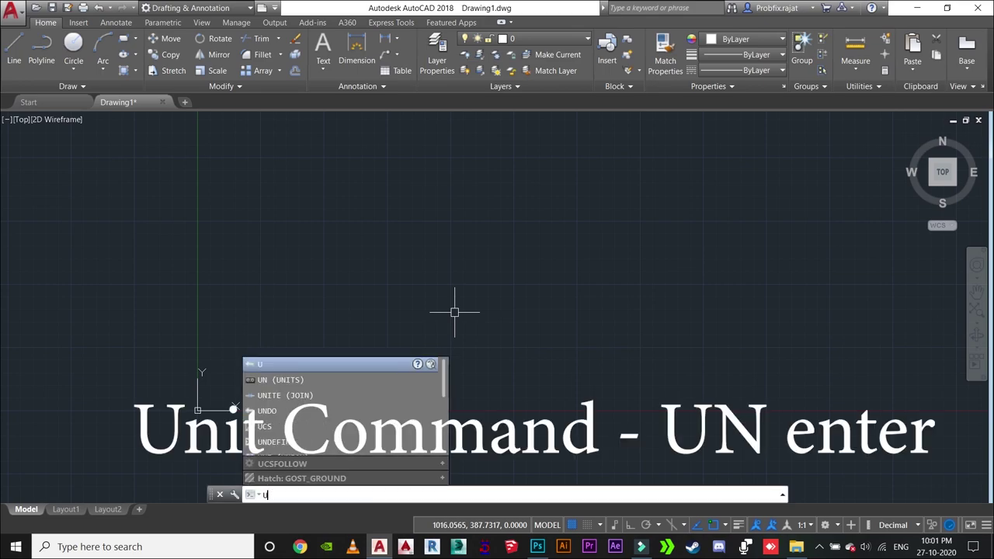
{"action": "key", "text": "Return"}
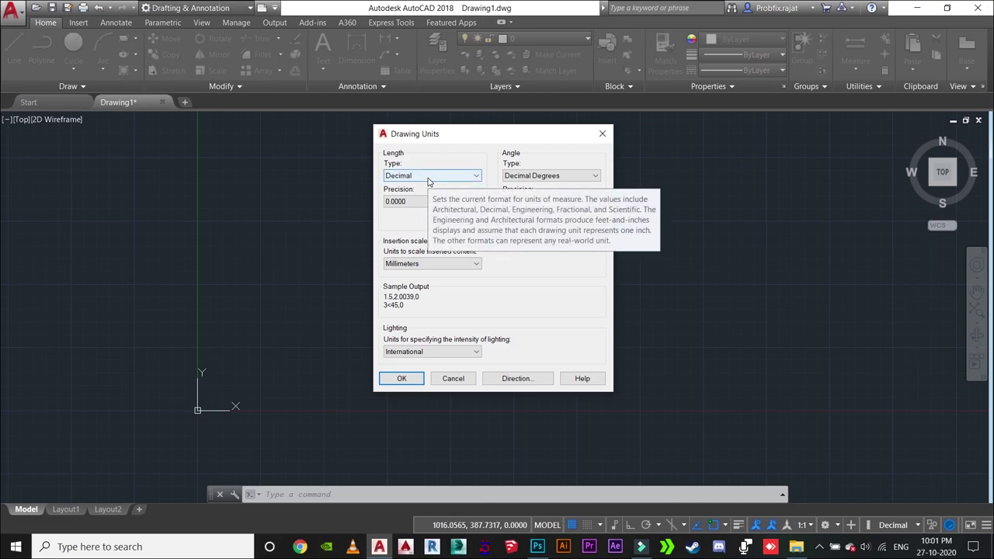
{"action": "left_click", "coordinate": [428, 180]}
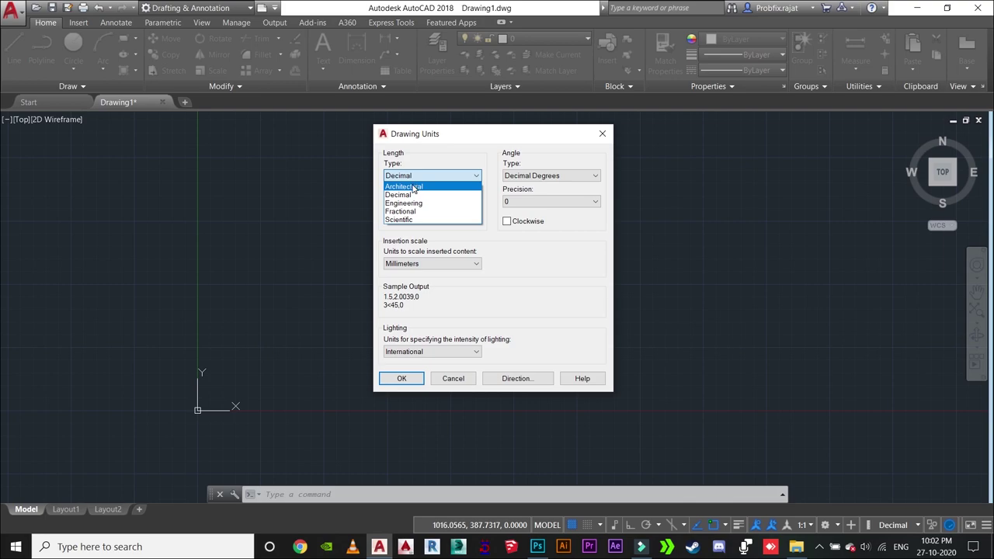
Set the length type to Architectural, leaving precision at 0'-0 1/16"
{"action": "left_click", "coordinate": [414, 187]}
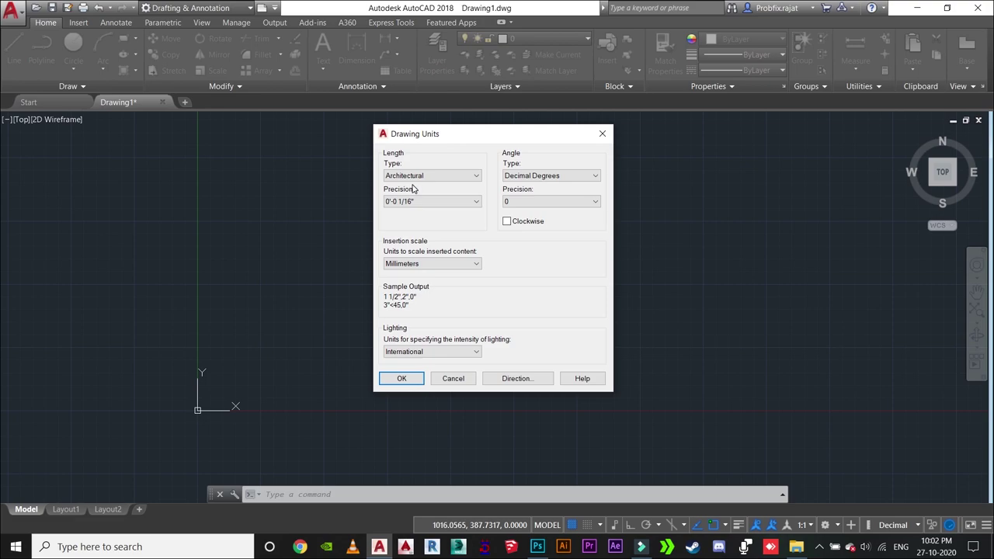
{"action": "left_click", "coordinate": [435, 175]}
{"action": "left_click", "coordinate": [433, 188]}
{"action": "left_click", "coordinate": [424, 202]}
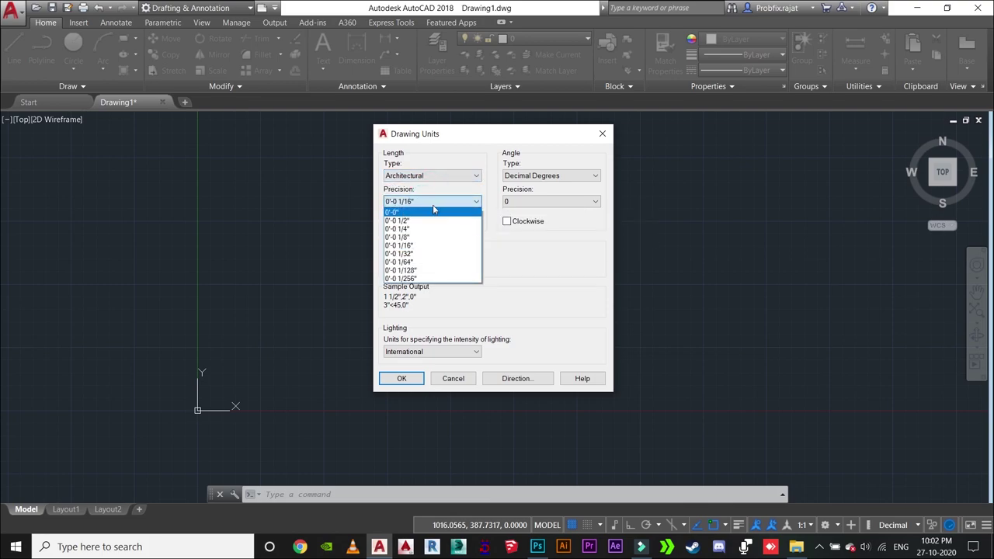
{"action": "left_click", "coordinate": [436, 201]}
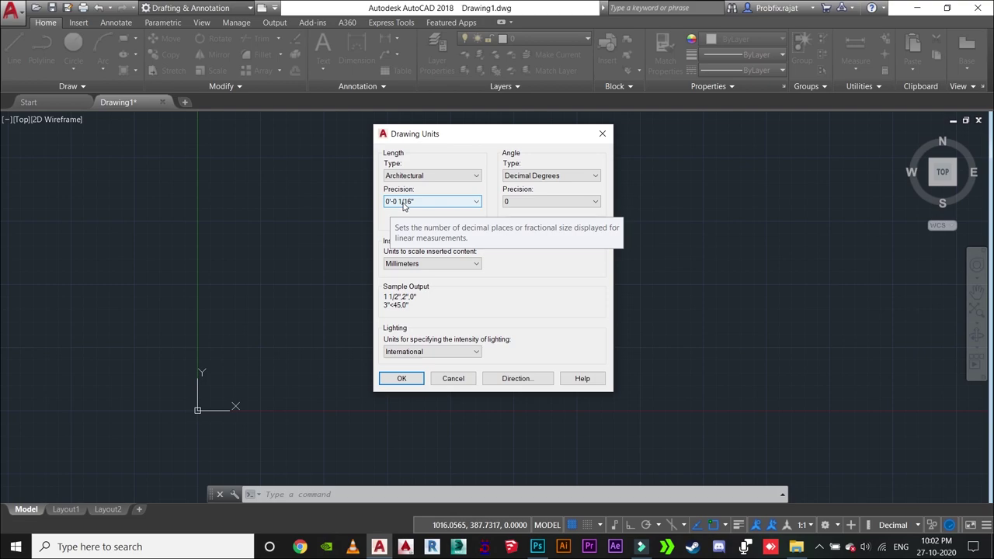
{"action": "left_click", "coordinate": [425, 177]}
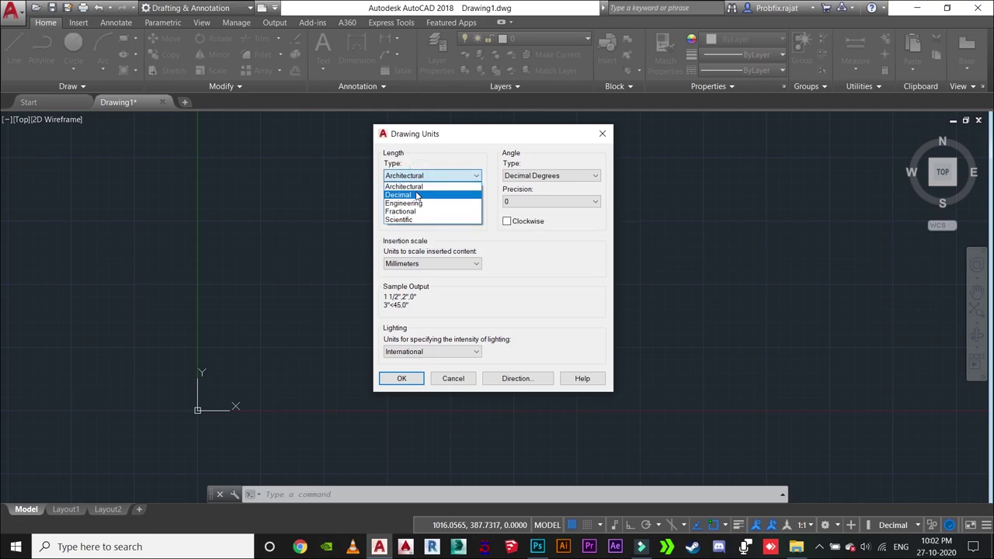
Try Decimal and Architectural, then settle on Engineering length units at 0'-0.0000" precision
{"action": "left_click", "coordinate": [411, 195]}
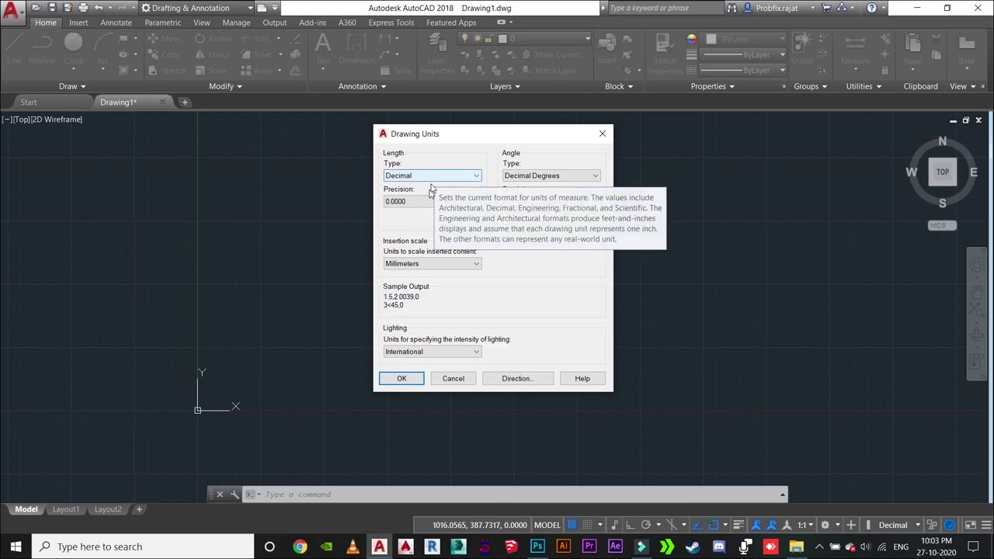
{"action": "left_click", "coordinate": [469, 174]}
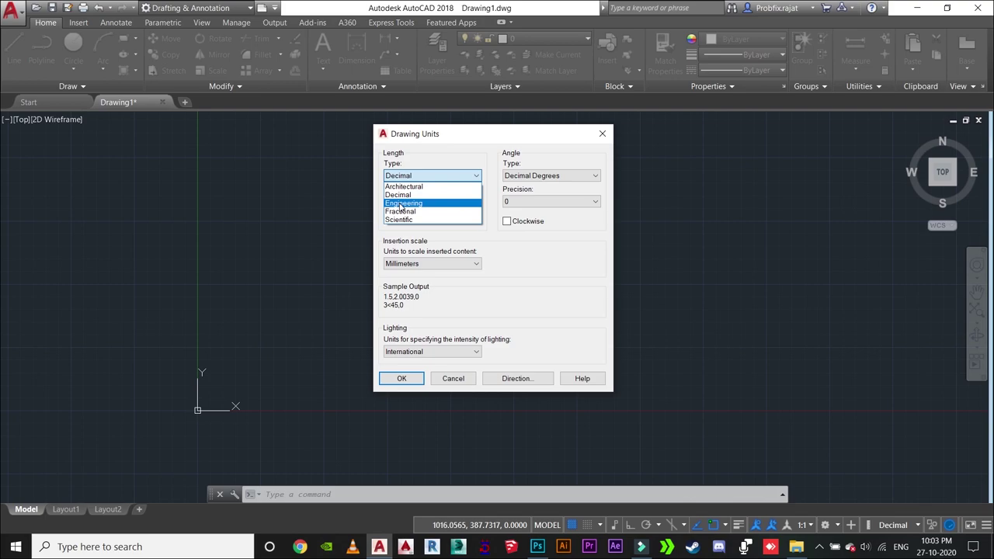
{"action": "left_click", "coordinate": [404, 186]}
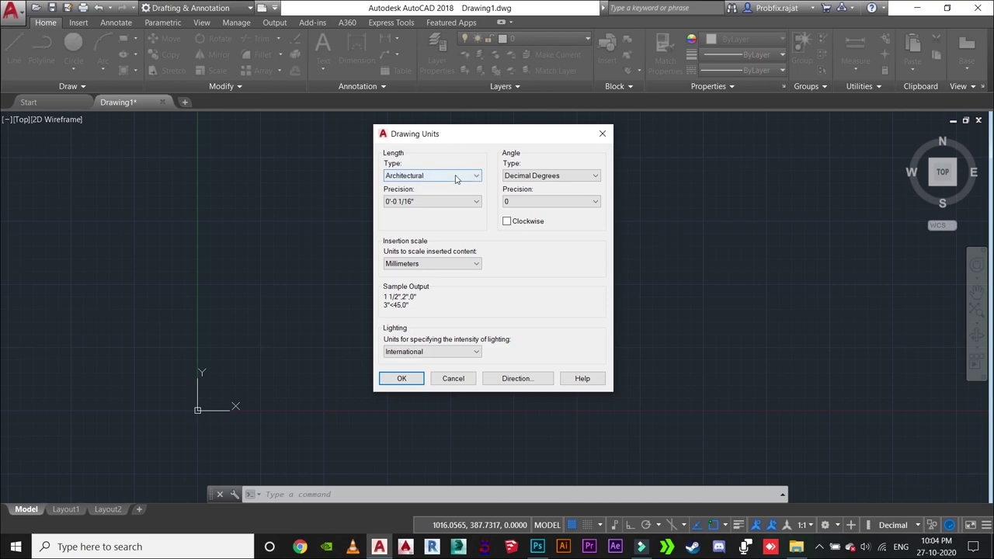
{"action": "left_click", "coordinate": [456, 177]}
{"action": "left_click", "coordinate": [404, 202]}
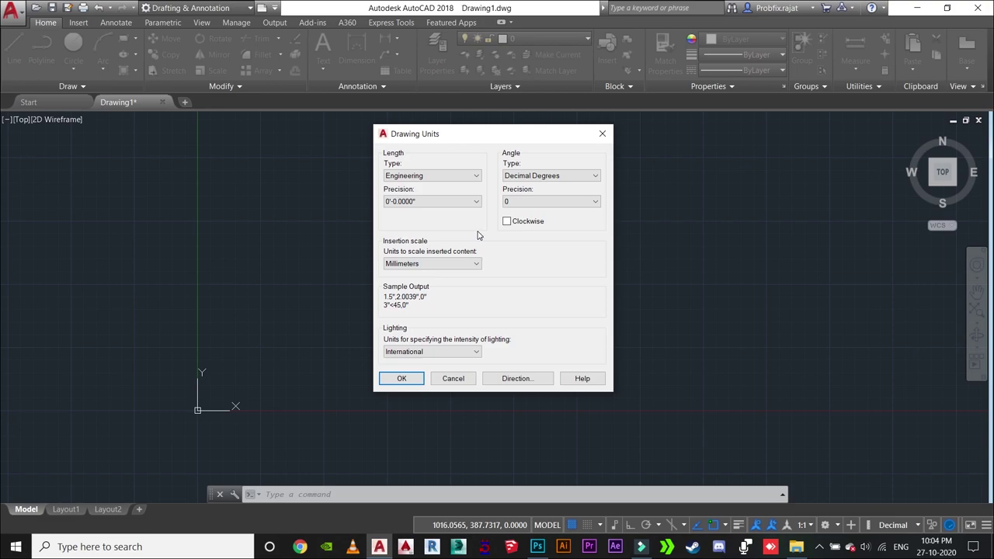
Switch the length type to Fractional, leaving its precision at 0 1/16
{"action": "left_click", "coordinate": [441, 177]}
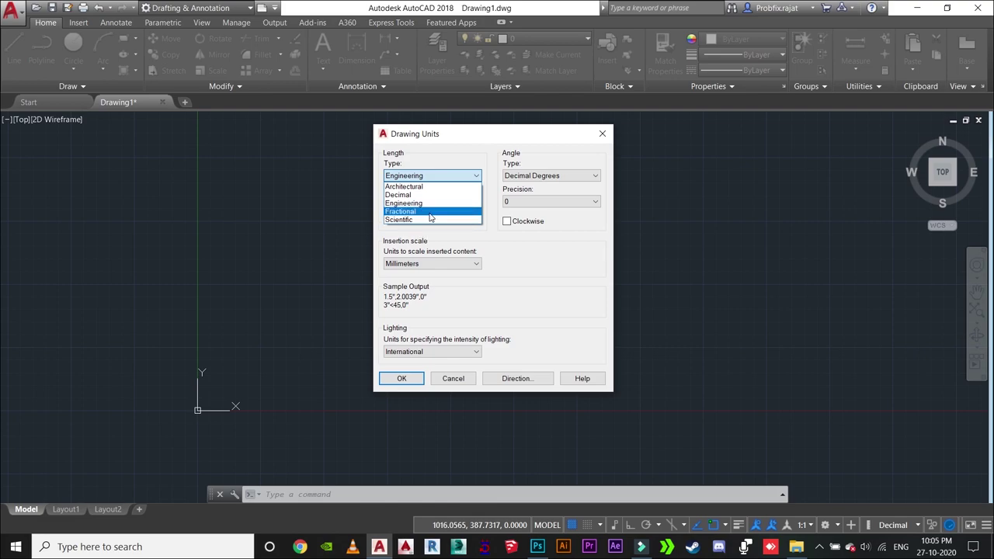
{"action": "left_click", "coordinate": [411, 212]}
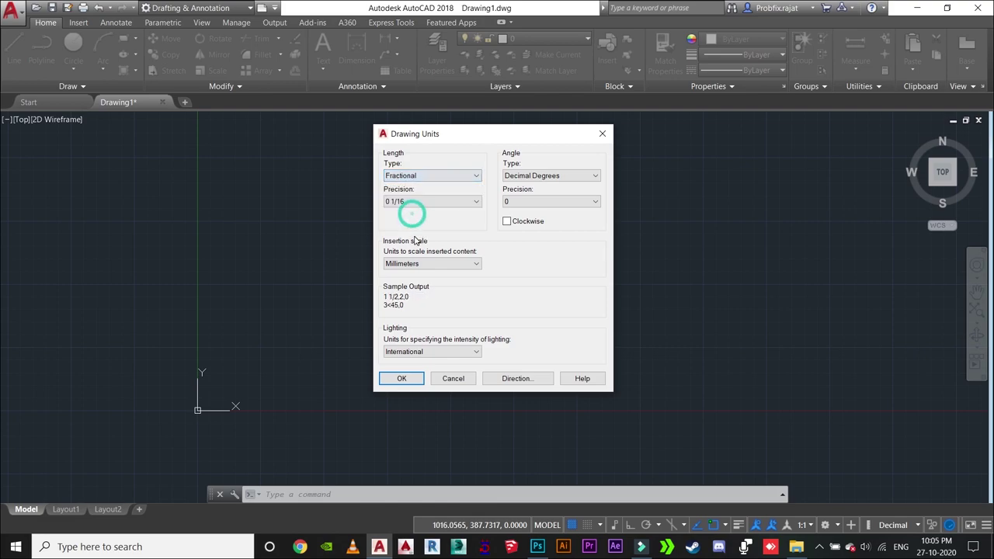
{"action": "left_click", "coordinate": [419, 200]}
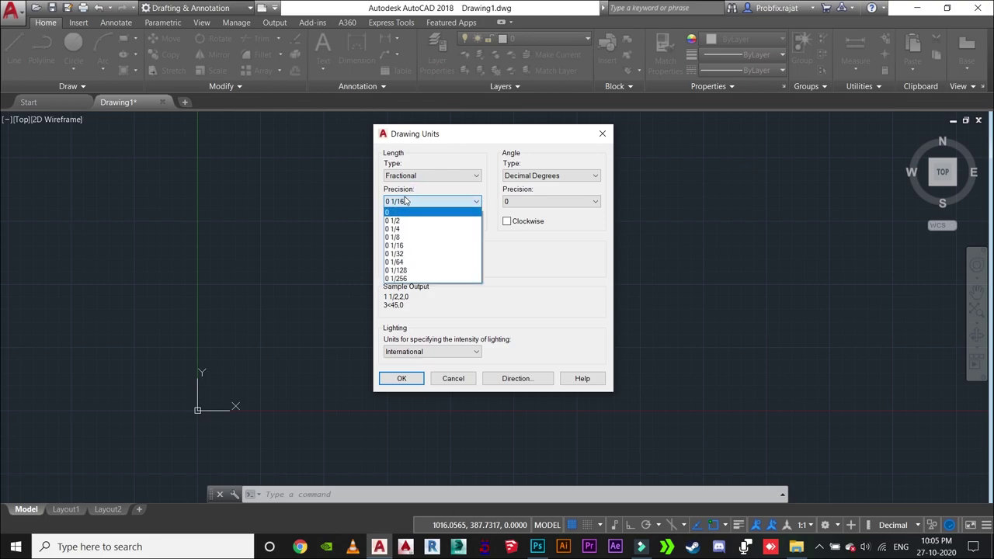
{"action": "left_click", "coordinate": [405, 200]}
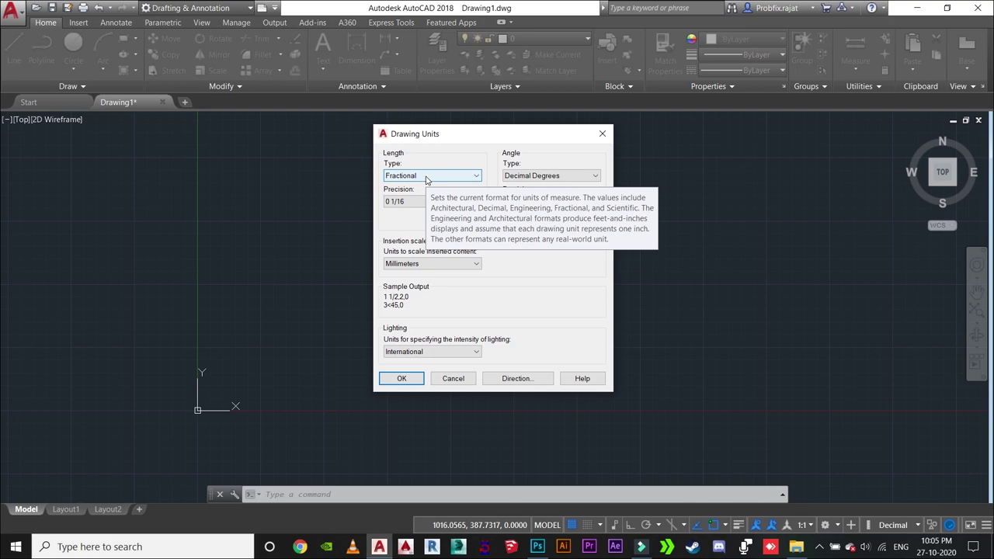
{"action": "left_click", "coordinate": [423, 200]}
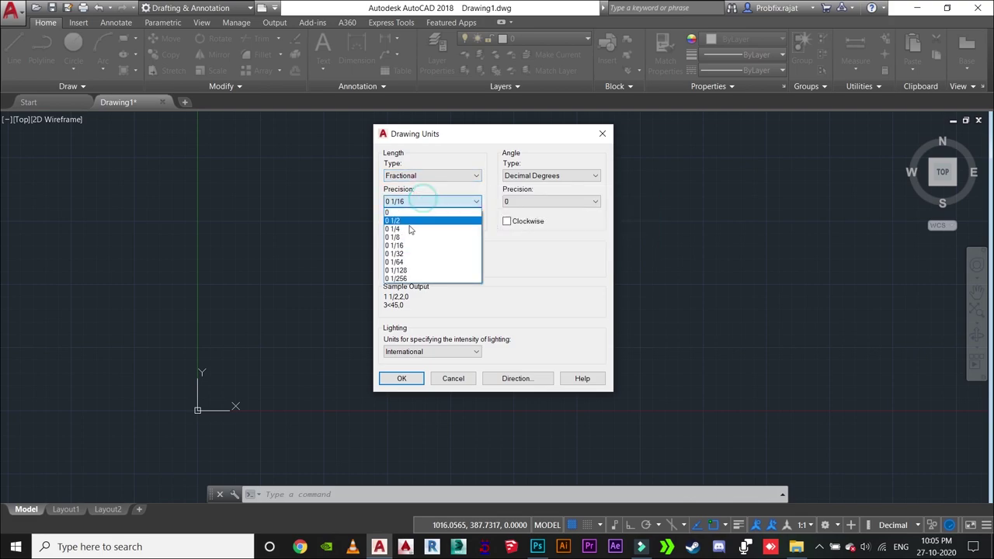
Try Scientific length units, then go back to Engineering
{"action": "left_click", "coordinate": [410, 175]}
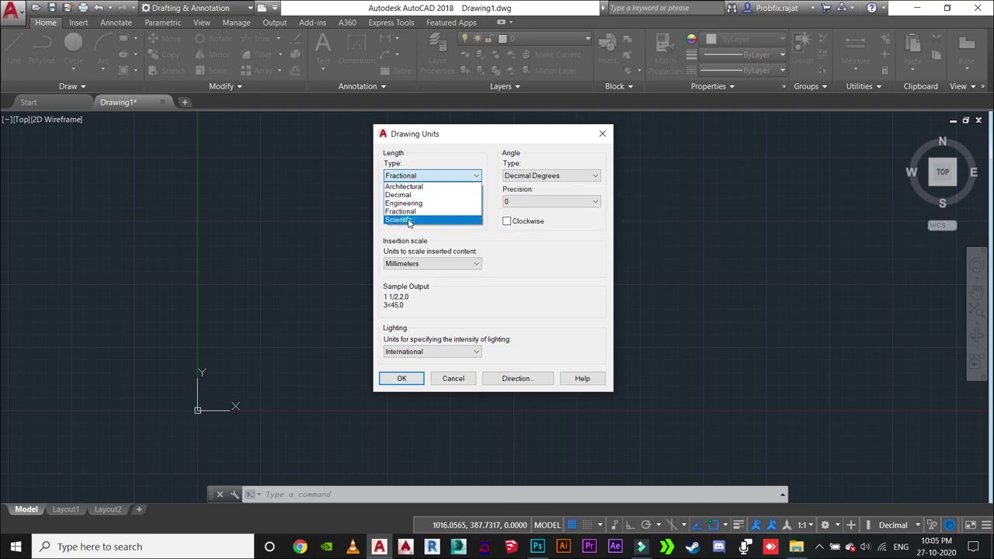
{"action": "left_click", "coordinate": [408, 221]}
{"action": "left_click", "coordinate": [432, 176]}
{"action": "left_click", "coordinate": [404, 203]}
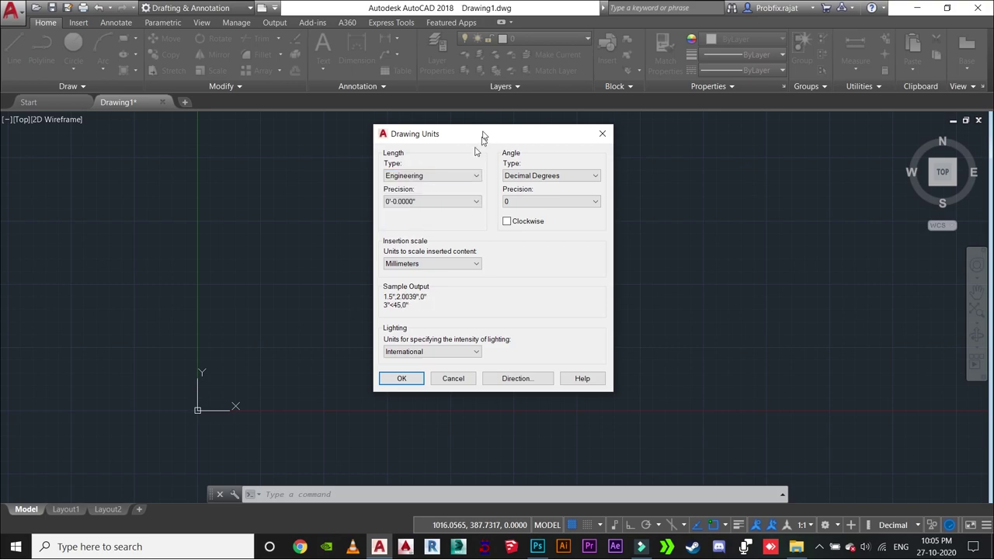
{"action": "left_click", "coordinate": [445, 179]}
{"action": "left_click", "coordinate": [429, 205]}
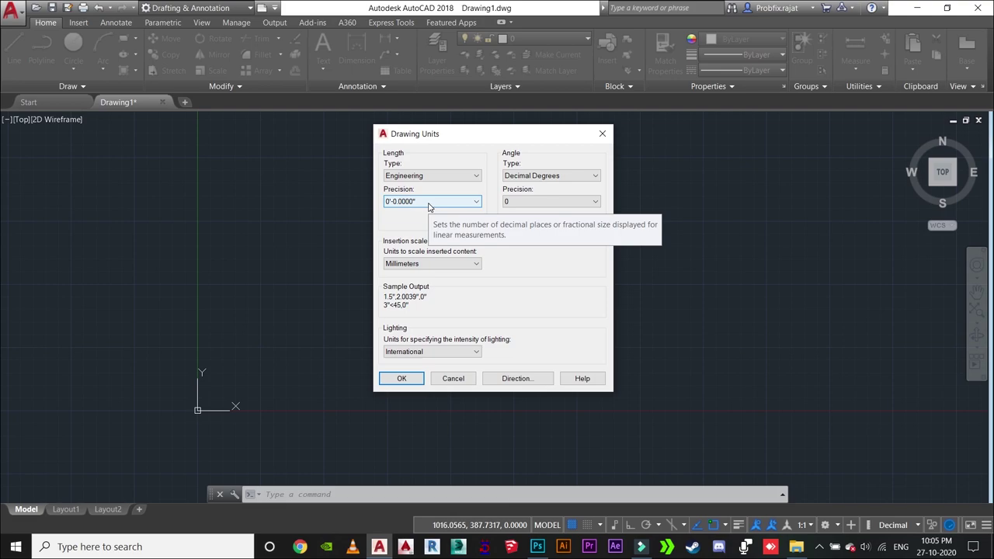
Cycle through Fractional and Scientific, ending on Decimal length units at 0.0000 precision
{"action": "left_click", "coordinate": [455, 176]}
{"action": "left_click", "coordinate": [412, 214]}
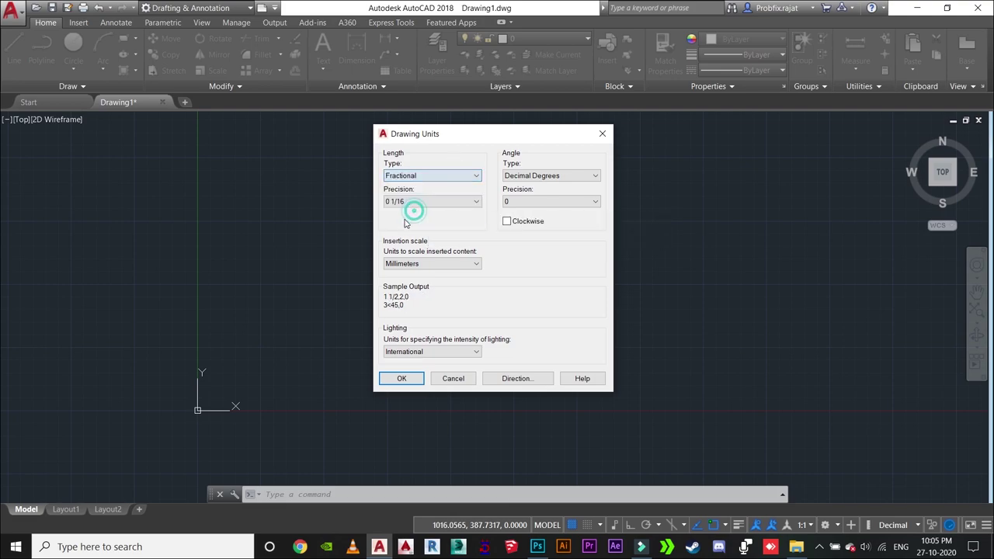
{"action": "left_click", "coordinate": [420, 177]}
{"action": "left_click", "coordinate": [414, 225]}
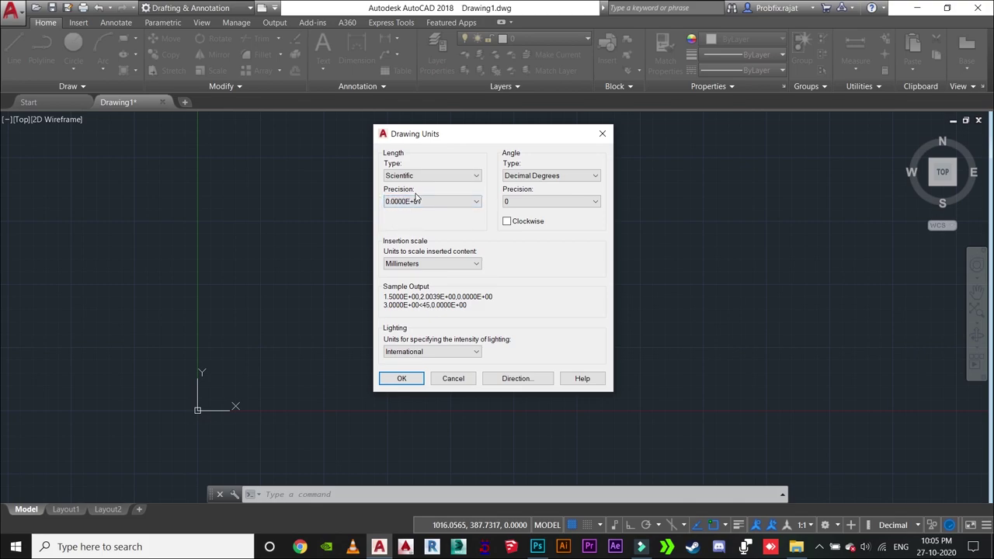
{"action": "left_click", "coordinate": [433, 178]}
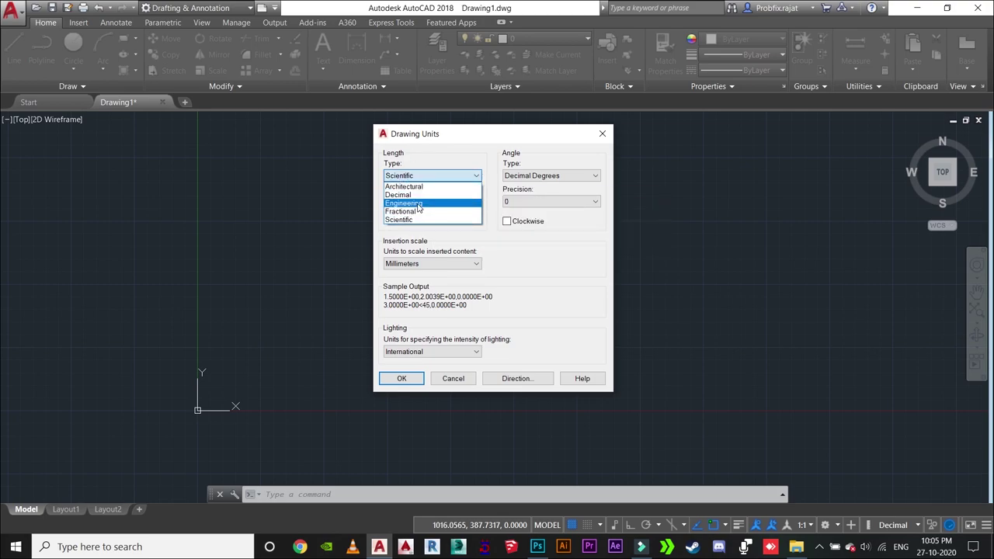
{"action": "left_click", "coordinate": [417, 196]}
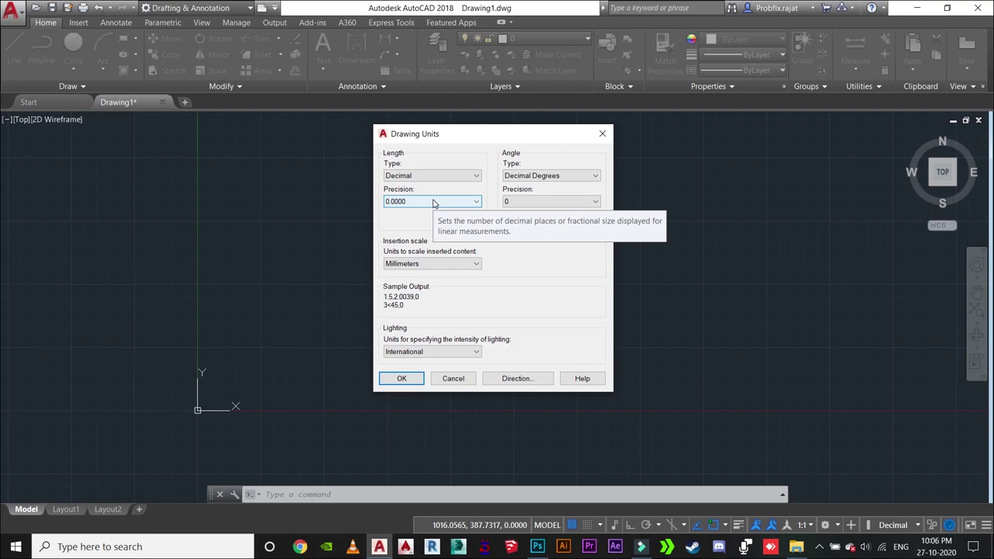
{"action": "left_click", "coordinate": [432, 175]}
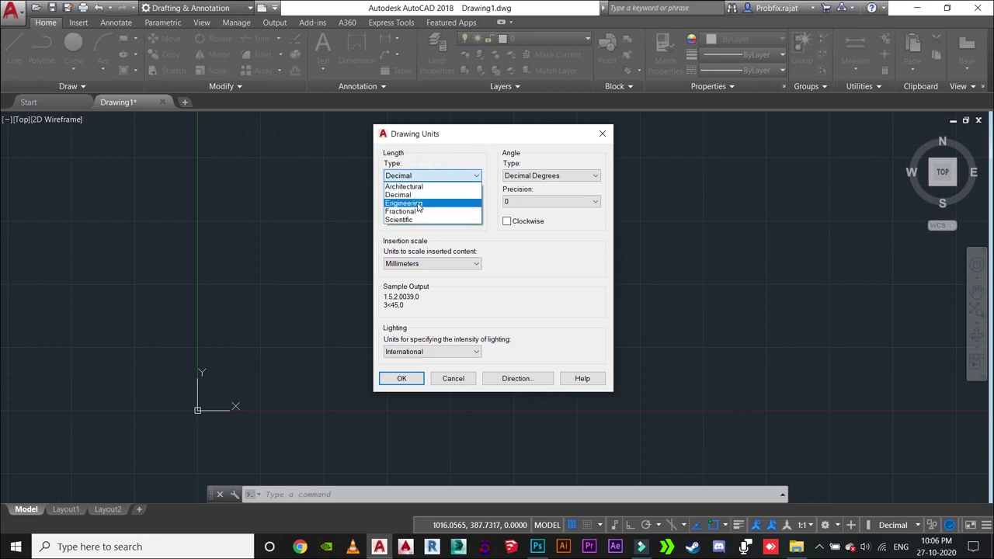
{"action": "left_click", "coordinate": [417, 203]}
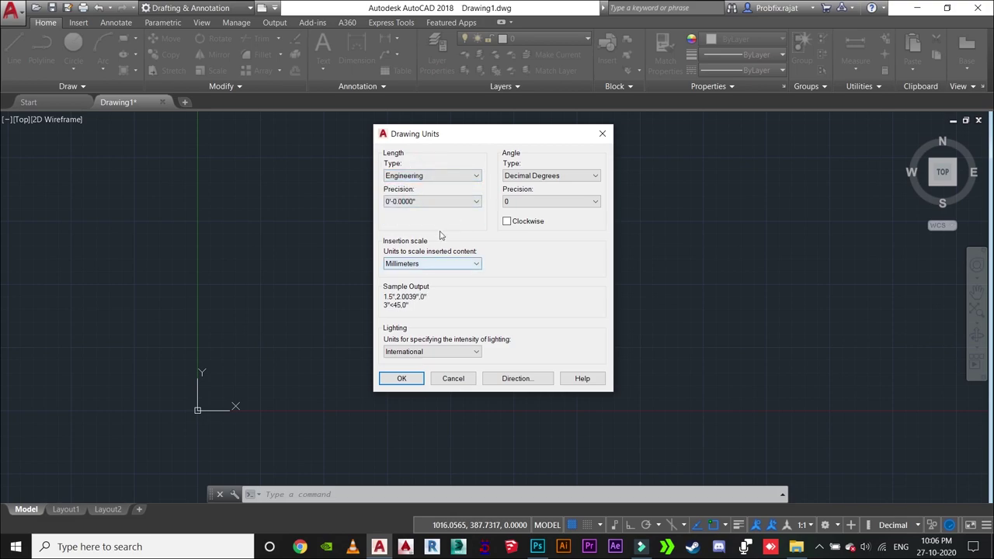
{"action": "left_click", "coordinate": [417, 202]}
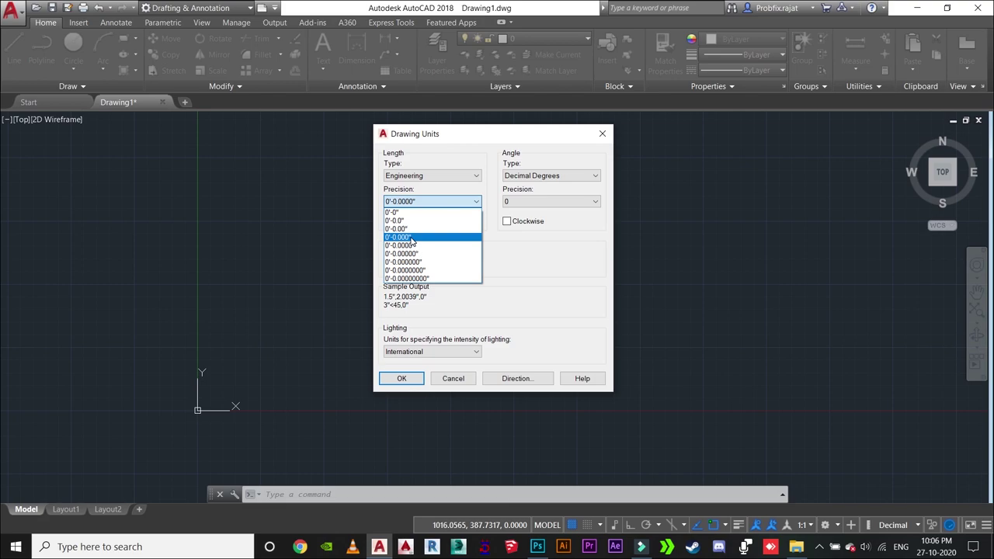
{"action": "left_click", "coordinate": [411, 237]}
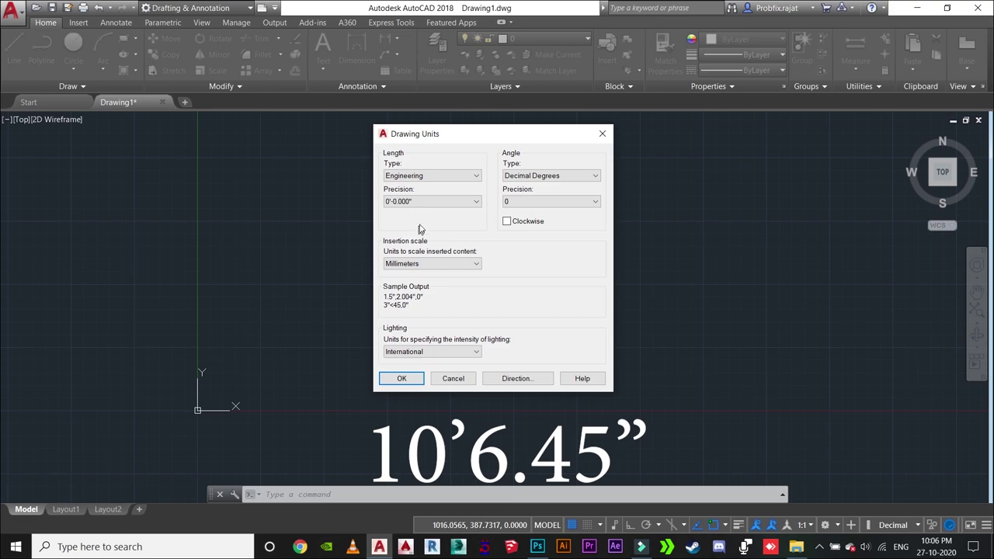
{"action": "left_click", "coordinate": [429, 200]}
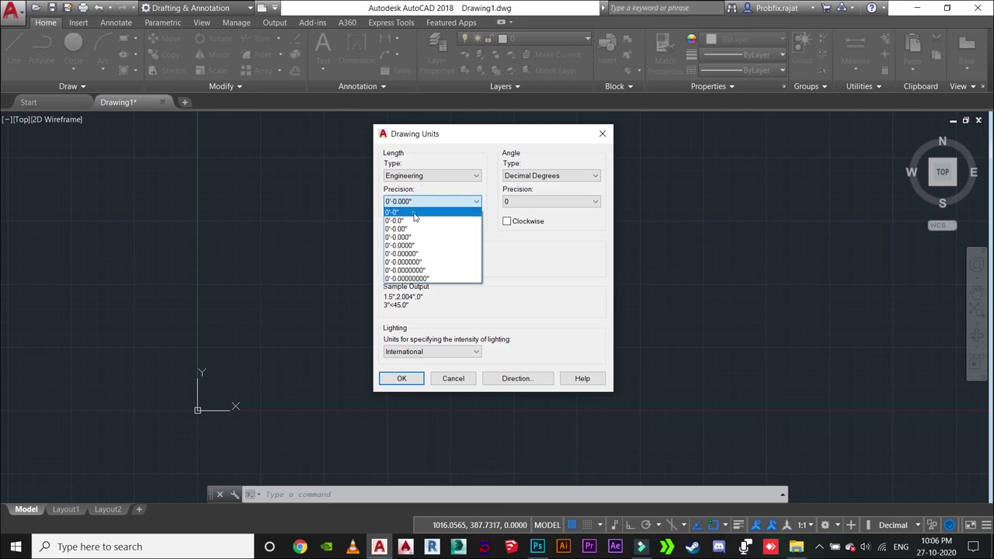
{"action": "left_click", "coordinate": [422, 212]}
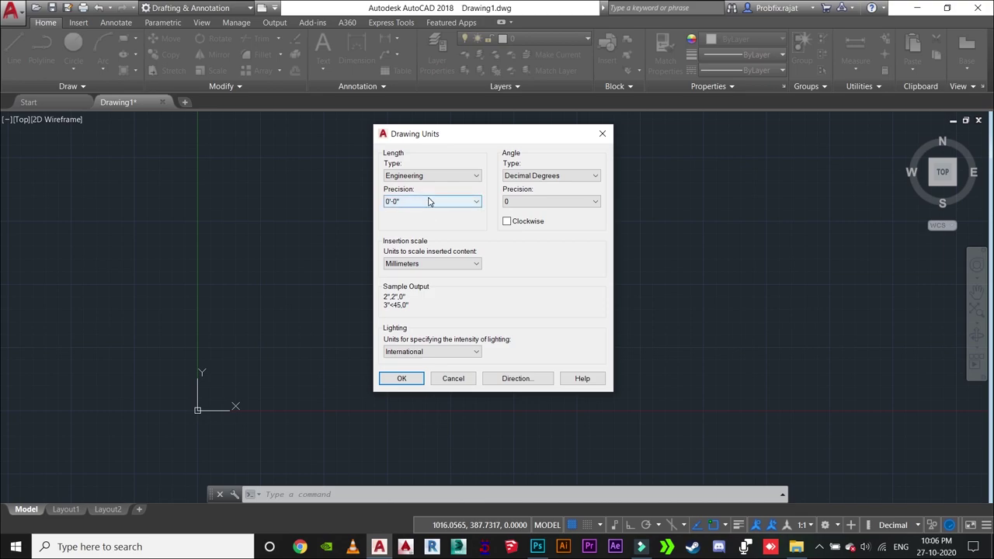
{"action": "left_click", "coordinate": [427, 201]}
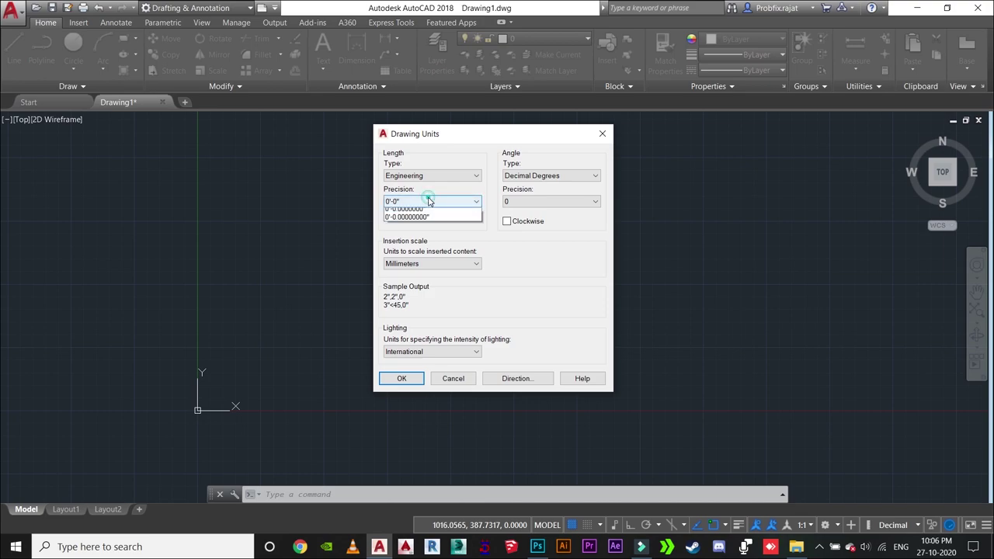
{"action": "left_click", "coordinate": [426, 214]}
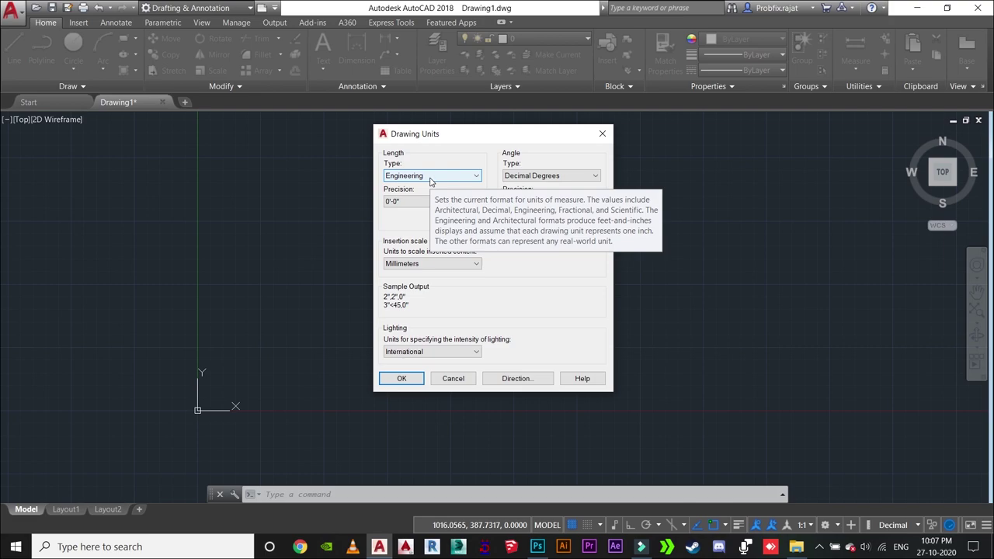
{"action": "left_click", "coordinate": [412, 177]}
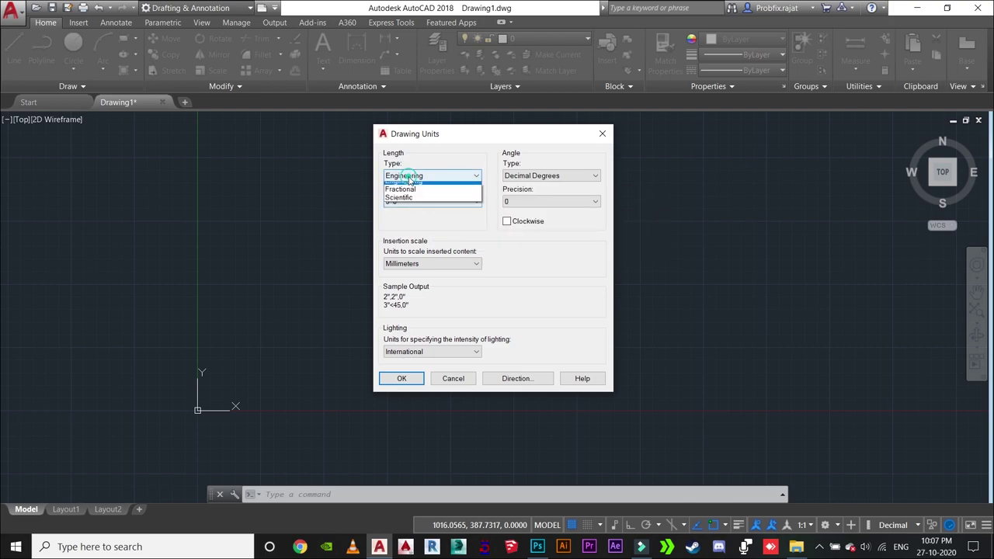
Set Decimal length units, trying whole-number precision before settling on 0.00
{"action": "left_click", "coordinate": [412, 195]}
{"action": "left_click", "coordinate": [409, 201]}
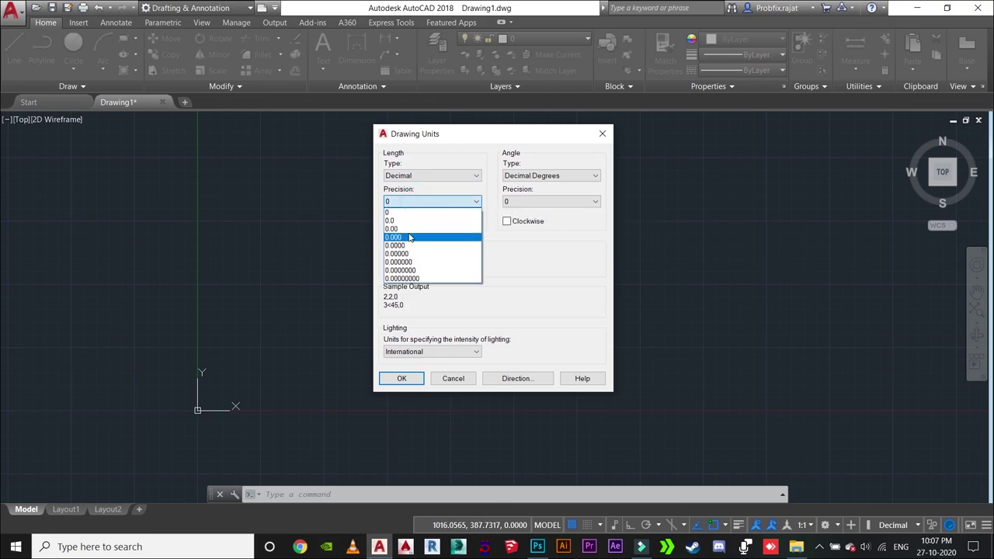
{"action": "left_click", "coordinate": [409, 230]}
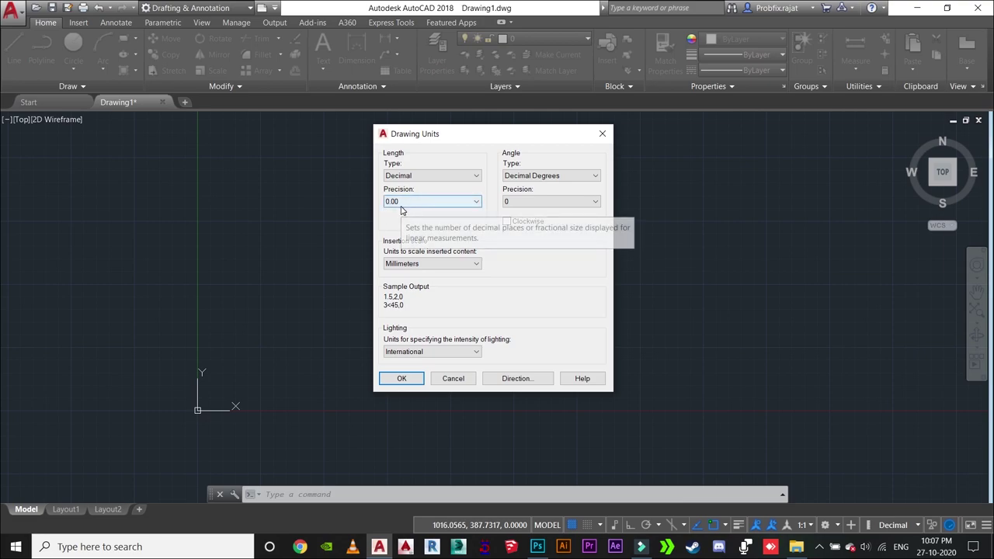
{"action": "left_click", "coordinate": [403, 203]}
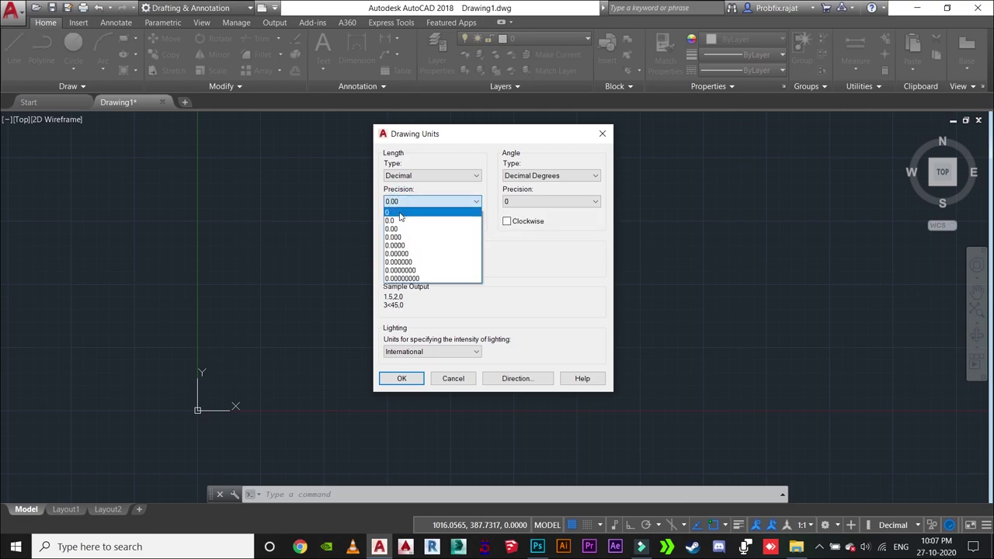
{"action": "left_click", "coordinate": [399, 212]}
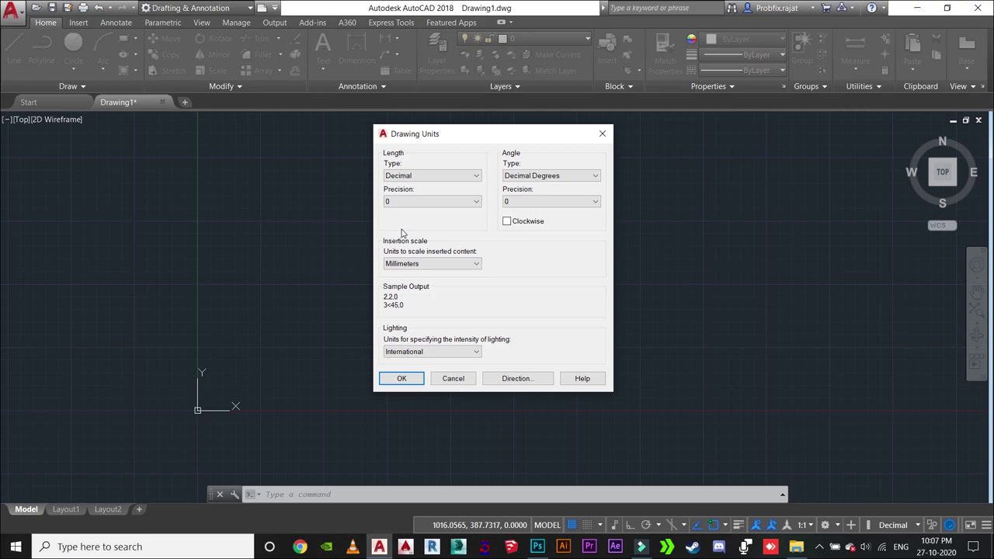
{"action": "left_click", "coordinate": [430, 202]}
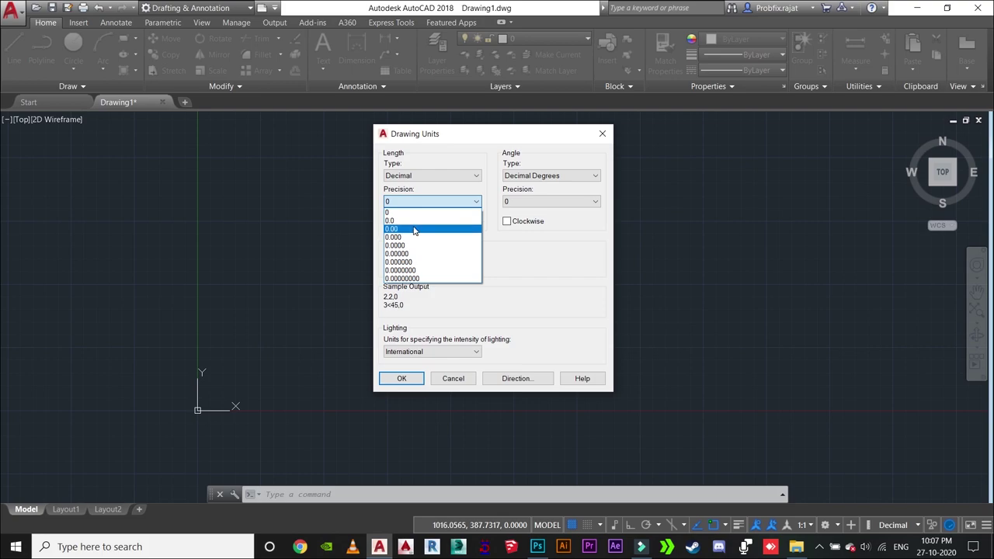
{"action": "left_click", "coordinate": [411, 212]}
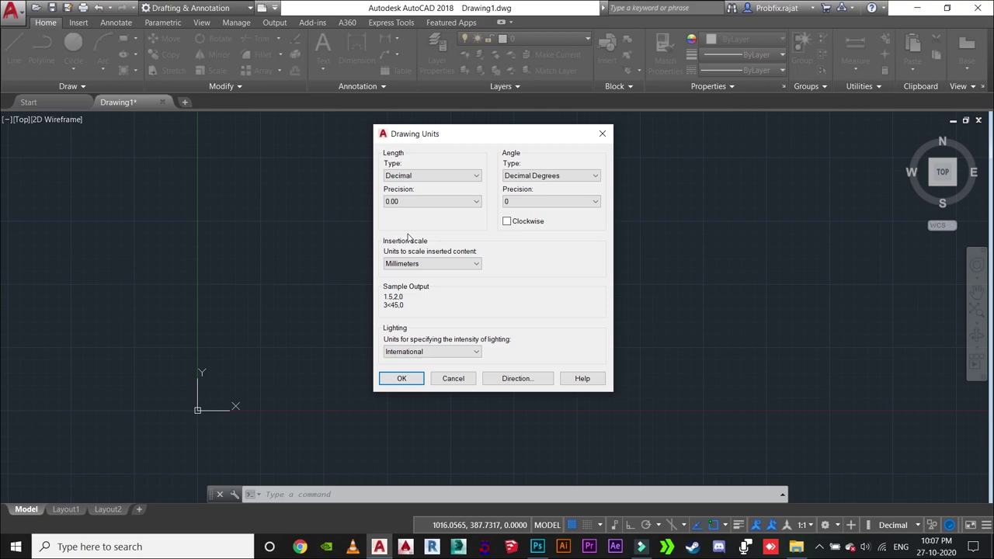
{"action": "left_click", "coordinate": [473, 265]}
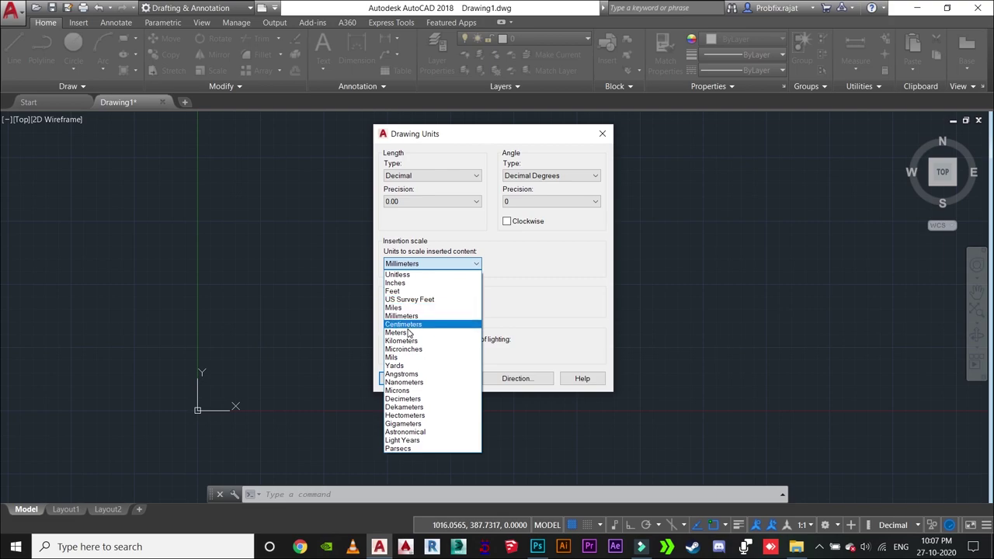
{"action": "left_click", "coordinate": [423, 264]}
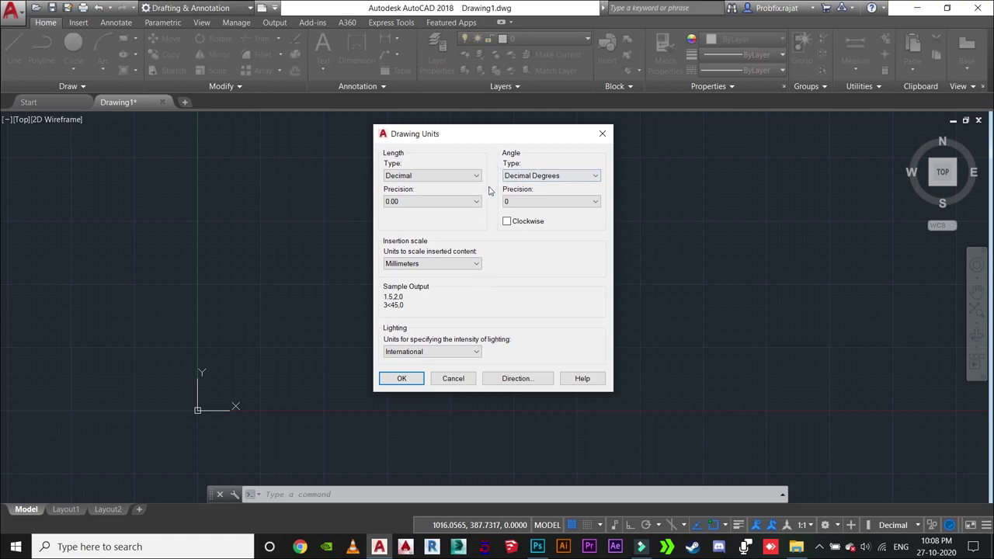
{"action": "left_click", "coordinate": [560, 177]}
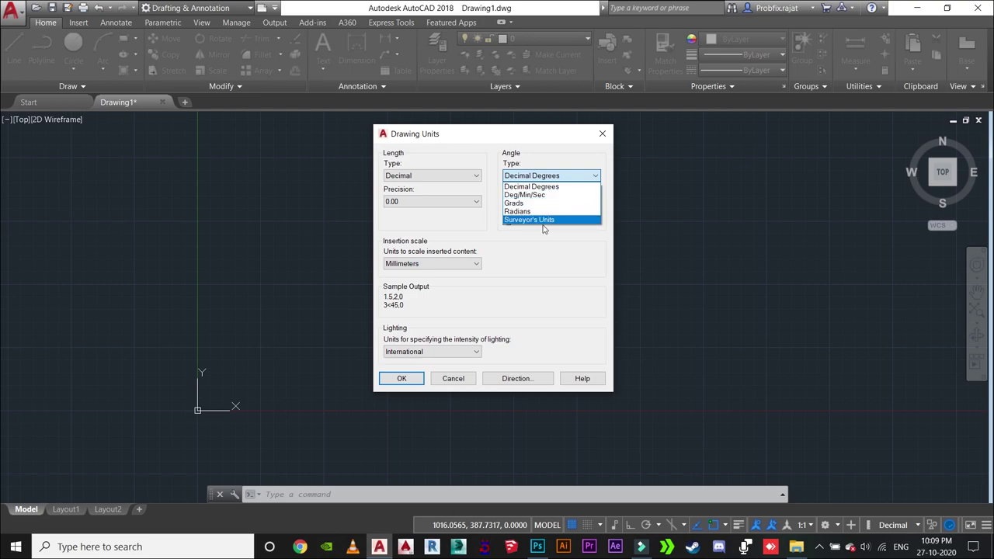
Keep Decimal Degrees angles and International lighting units, then bring up the base angle Direction settings
{"action": "left_click", "coordinate": [544, 186]}
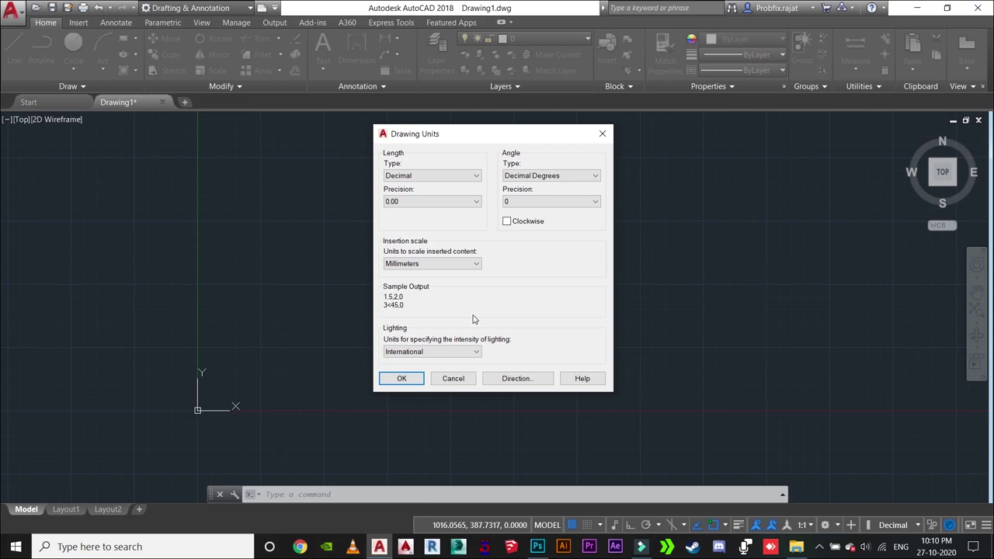
{"action": "left_click", "coordinate": [434, 353]}
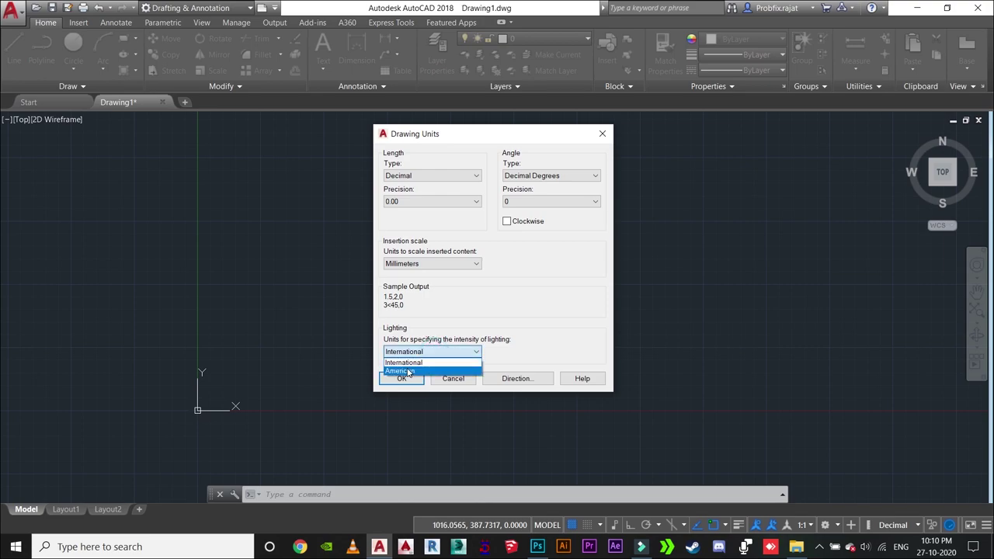
{"action": "left_click", "coordinate": [423, 353]}
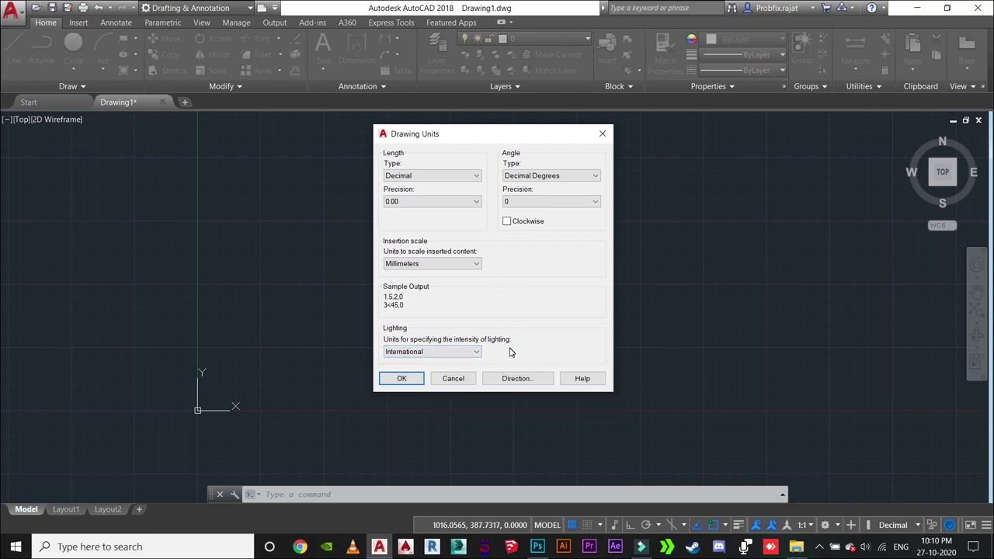
{"action": "left_click", "coordinate": [511, 378]}
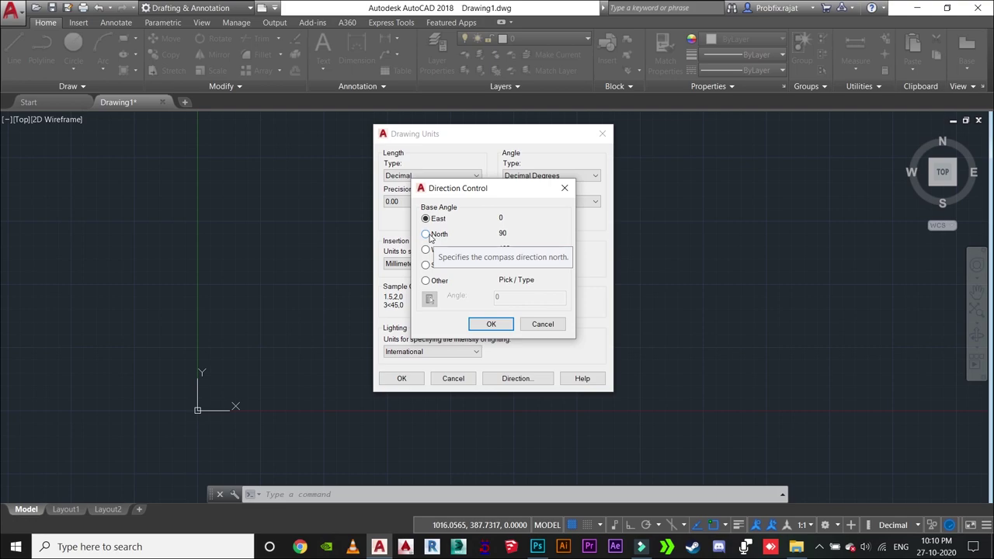
Set North (90) as the base angle and apply the drawing units
{"action": "left_click", "coordinate": [426, 235]}
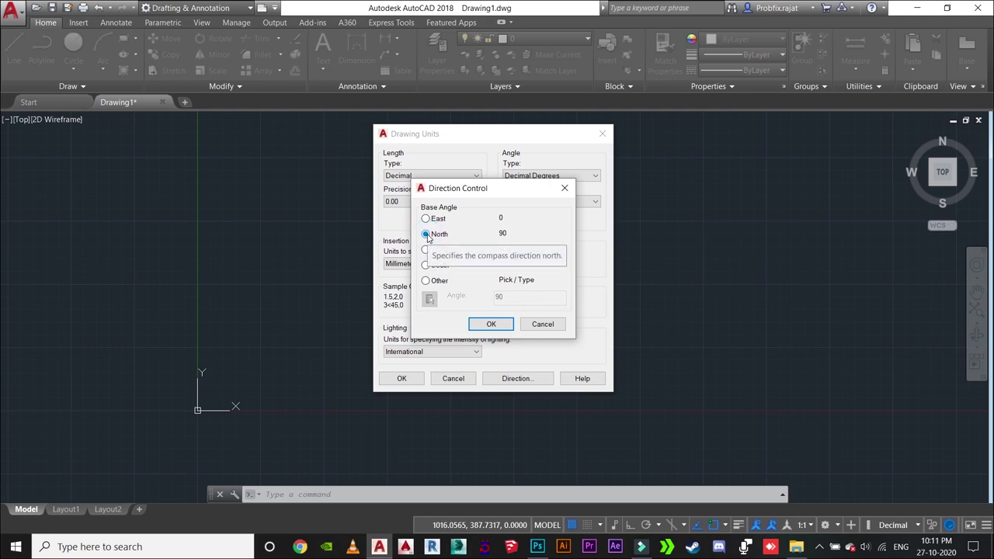
{"action": "left_click", "coordinate": [486, 324]}
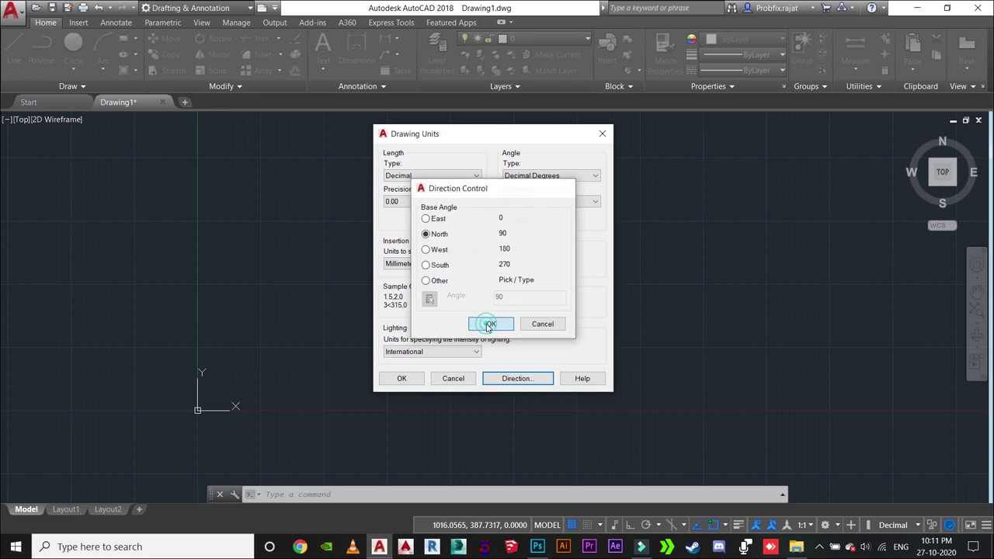
{"action": "left_click", "coordinate": [401, 379]}
{"action": "type", "text": "l"}
{"action": "key", "text": "Return"}
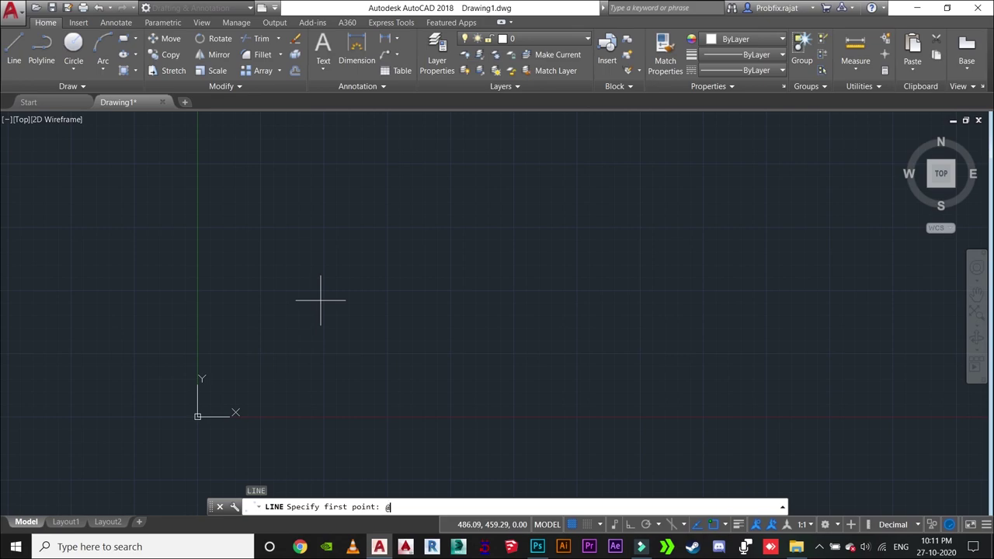
Draw a 50-unit line from 0,0 at angle 0 and zoom in to see it pointing up
{"action": "key", "text": "BackSpace"}
{"action": "key", "text": "Return"}
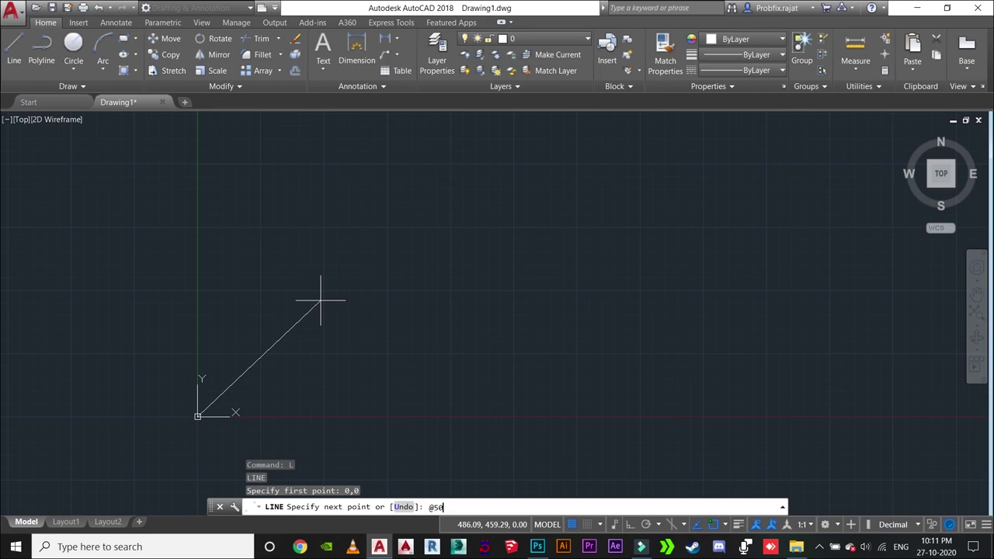
{"action": "type", "text": "<0"}
{"action": "key", "text": "Return"}
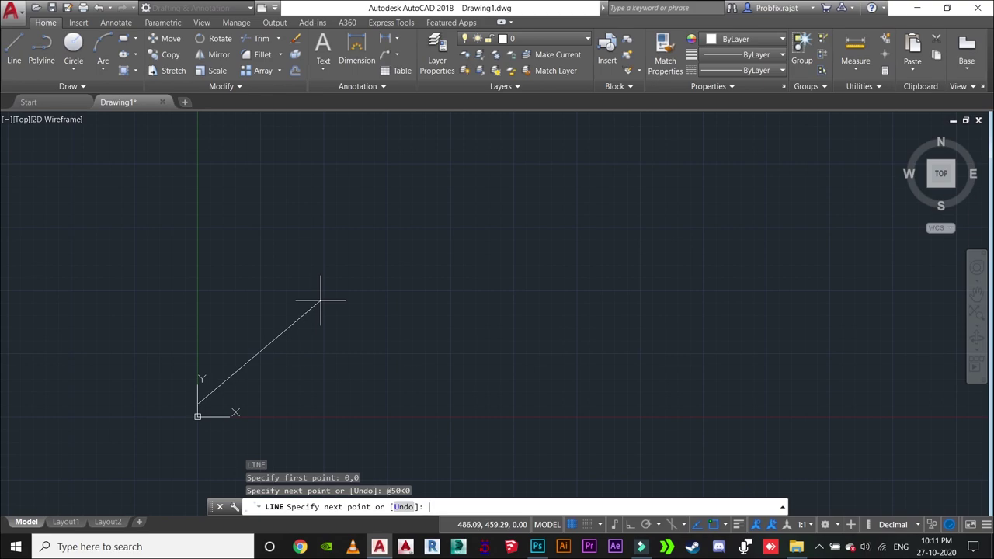
{"action": "scroll", "coordinate": [217, 399], "scroll_direction": "up", "scroll_amount": 7}
{"action": "middle_click_drag", "start_coordinate": [217, 399], "coordinate": [753, 316]}
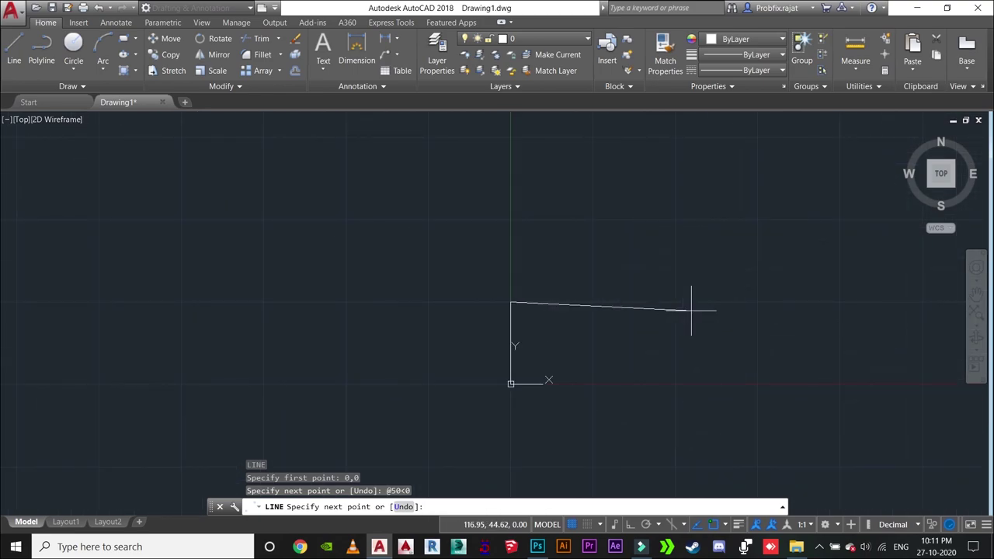
{"action": "scroll", "coordinate": [644, 326], "scroll_direction": "up", "scroll_amount": 2}
{"action": "middle_click_drag", "start_coordinate": [624, 284], "coordinate": [644, 265]}
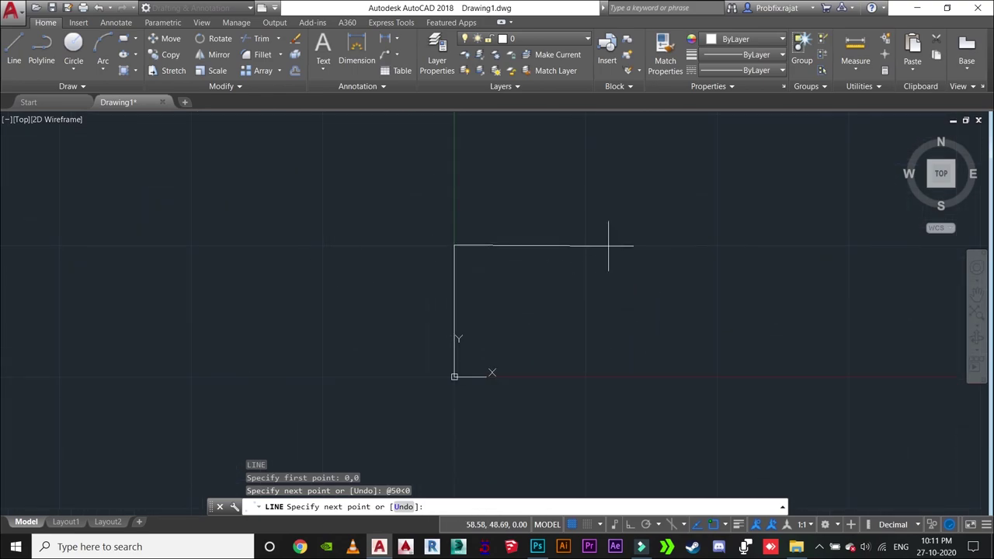
{"action": "scroll", "coordinate": [466, 178], "scroll_direction": "down", "scroll_amount": 4}
{"action": "middle_click", "coordinate": [458, 289]}
{"action": "scroll", "coordinate": [524, 182], "scroll_direction": "up", "scroll_amount": 2}
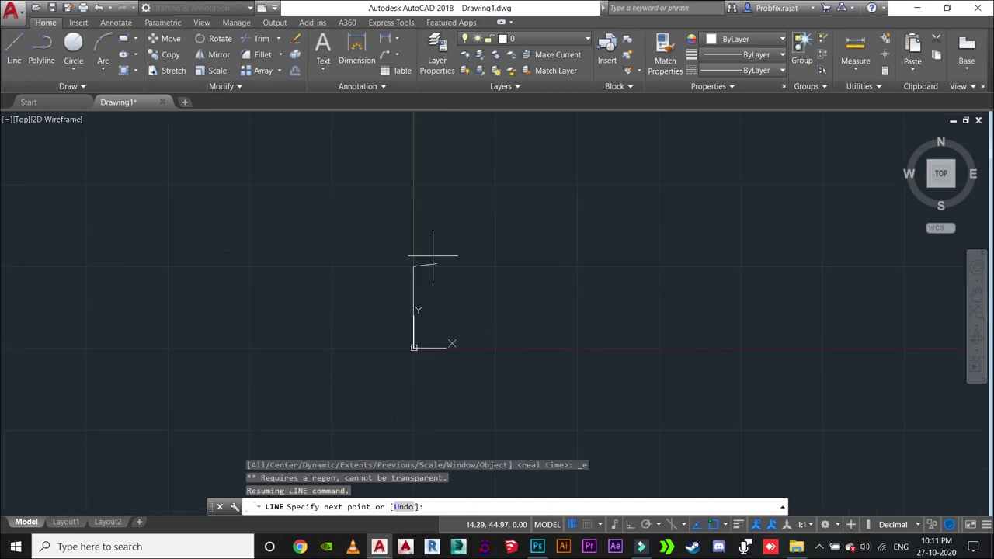
{"action": "scroll", "coordinate": [440, 348], "scroll_direction": "up", "scroll_amount": 2}
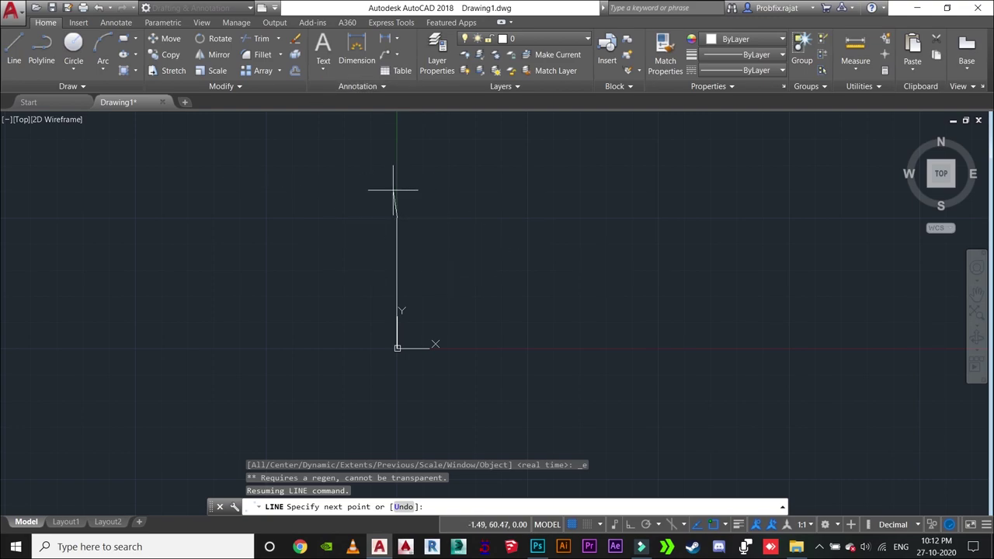
Exit the line command, save, and erase the test line with a selection window
{"action": "key", "text": "Escape"}
{"action": "key", "text": "ctrl+s"}
{"action": "key", "text": "Escape"}
{"action": "left_click", "coordinate": [480, 268]}
{"action": "left_click", "coordinate": [319, 182]}
{"action": "key", "text": "Delete"}
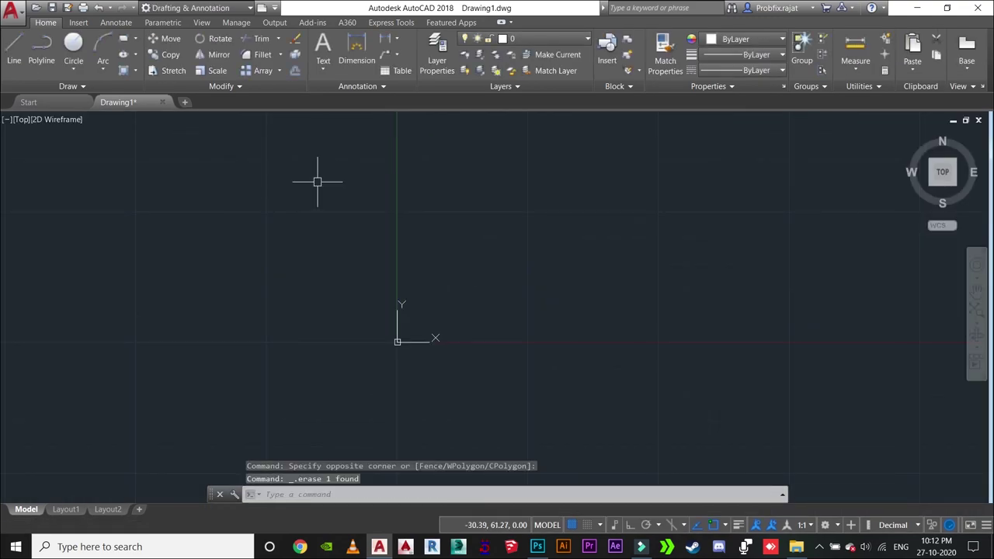
Reopen Drawing Units with U and reset the base angle to East
{"action": "type", "text": "un"}
{"action": "key", "text": "Return"}
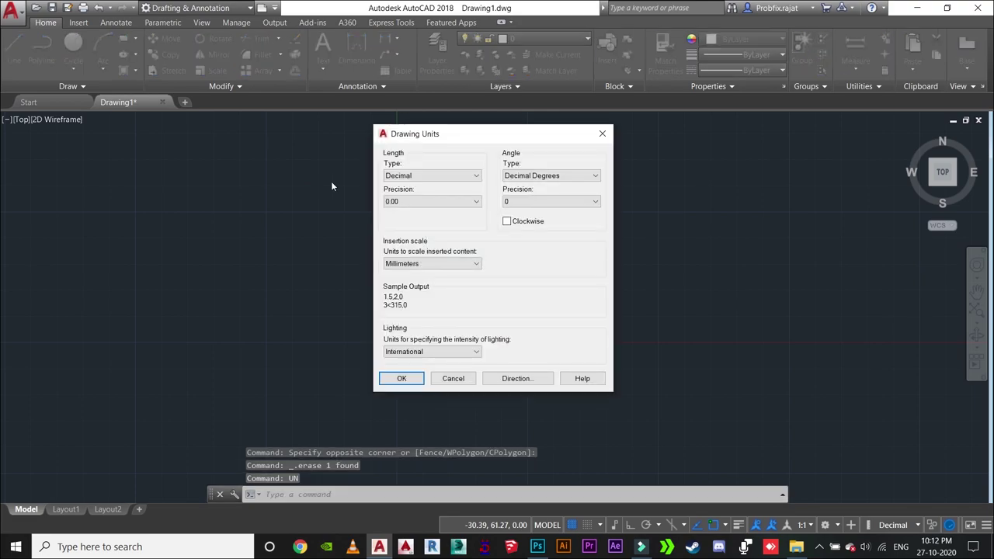
{"action": "left_click", "coordinate": [536, 378]}
{"action": "left_click", "coordinate": [434, 219]}
{"action": "left_click", "coordinate": [499, 322]}
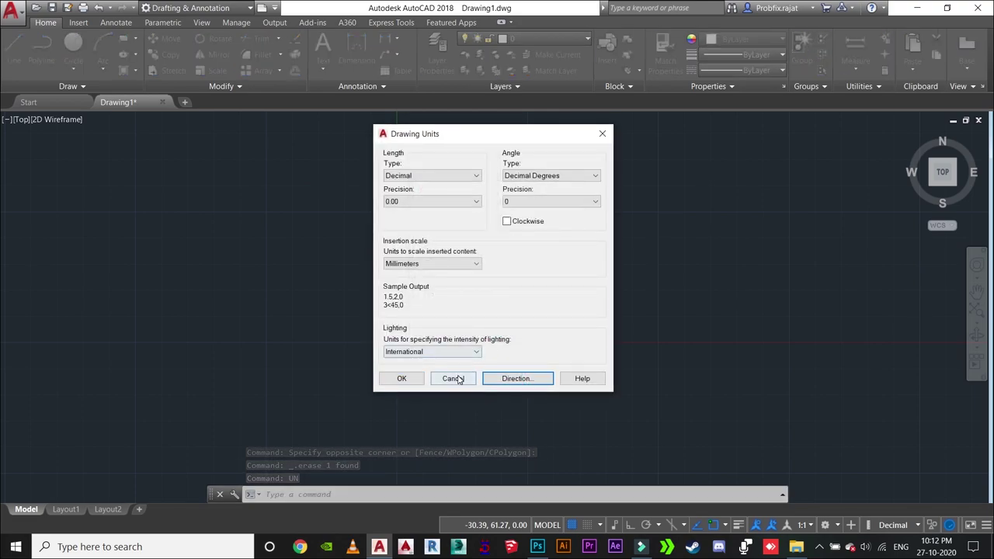
Apply Engineering length units at 0'-0.00" precision with Inches insertion scale
{"action": "left_click", "coordinate": [423, 176]}
{"action": "left_click", "coordinate": [415, 203]}
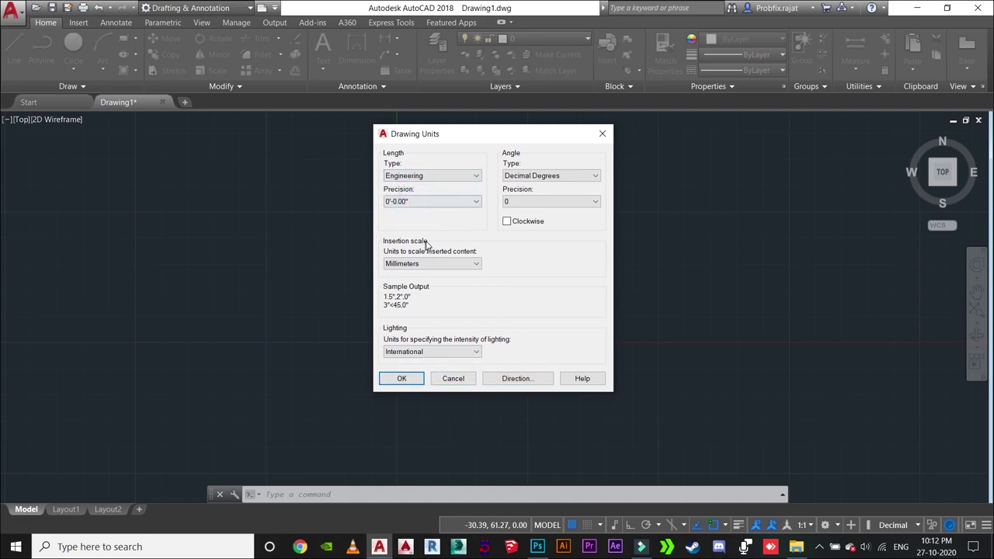
{"action": "left_click", "coordinate": [415, 265]}
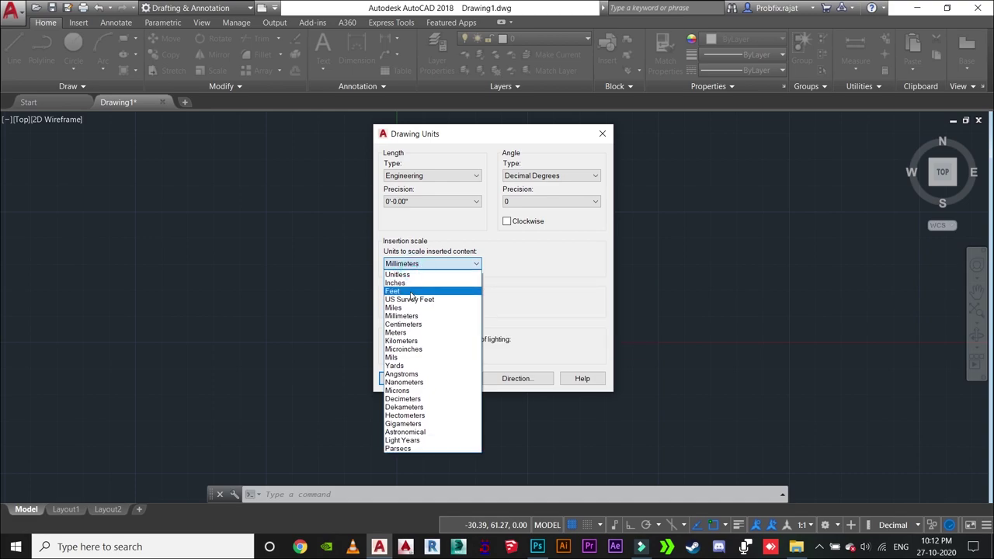
{"action": "left_click", "coordinate": [410, 285]}
{"action": "left_click", "coordinate": [420, 202]}
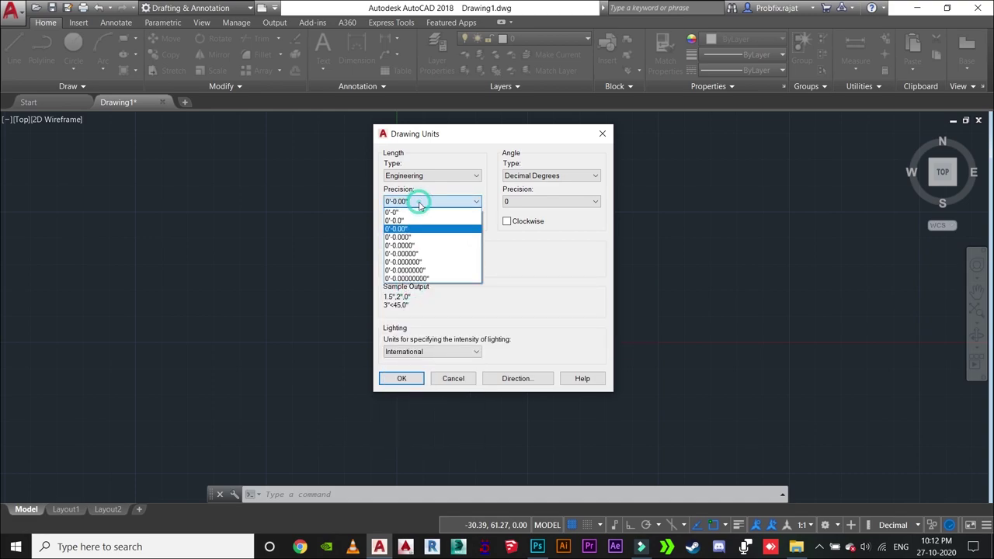
{"action": "left_click", "coordinate": [414, 229]}
{"action": "left_click", "coordinate": [401, 378]}
{"action": "mouse_move", "coordinate": [454, 292]}
{"action": "middle_mouse_down"}
{"action": "mouse_move", "coordinate": [352, 350]}
{"action": "mouse_move", "coordinate": [271, 381]}
{"action": "middle_mouse_up"}
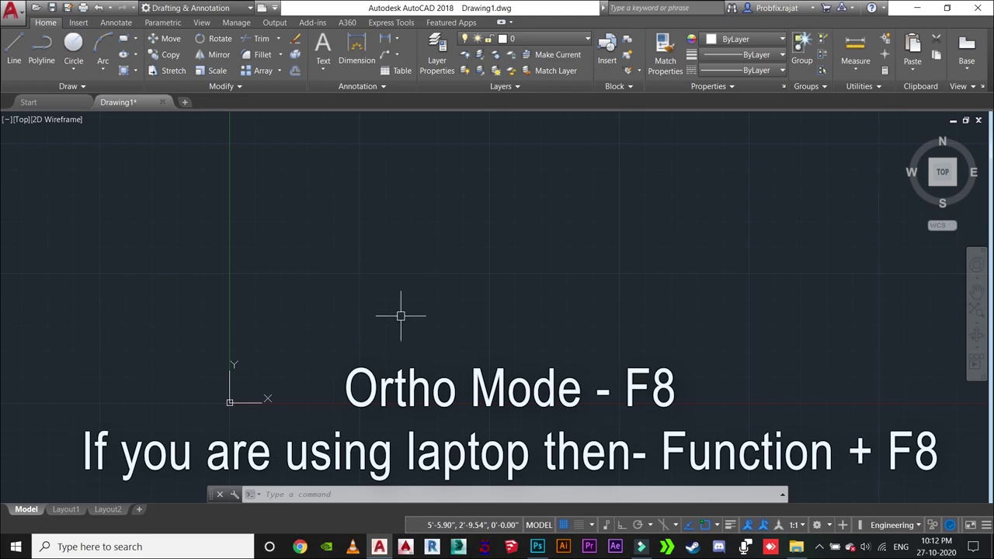
Sketch a freeform four-point zigzag line
{"action": "middle_click_drag", "start_coordinate": [401, 315], "coordinate": [401, 268]}
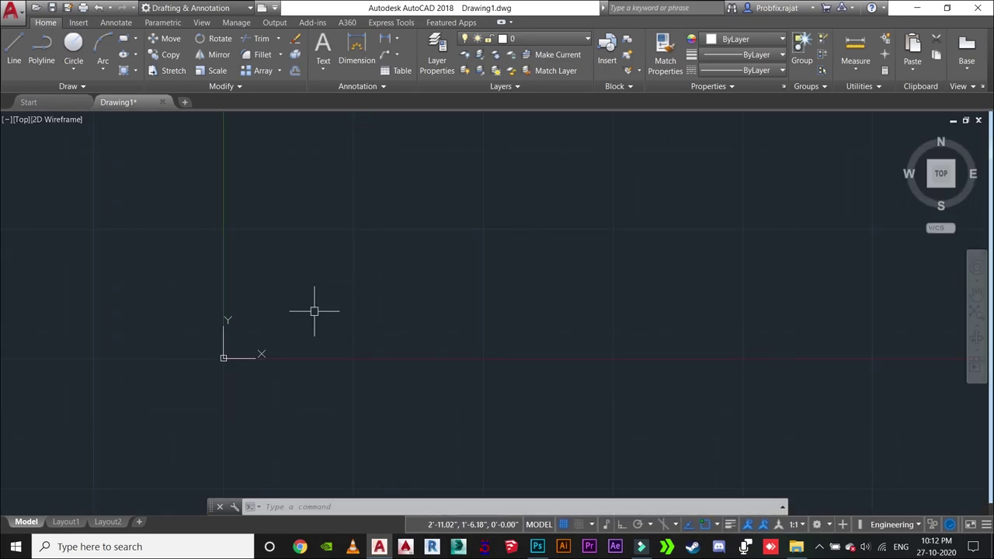
{"action": "middle_click_drag", "start_coordinate": [313, 312], "coordinate": [286, 318]}
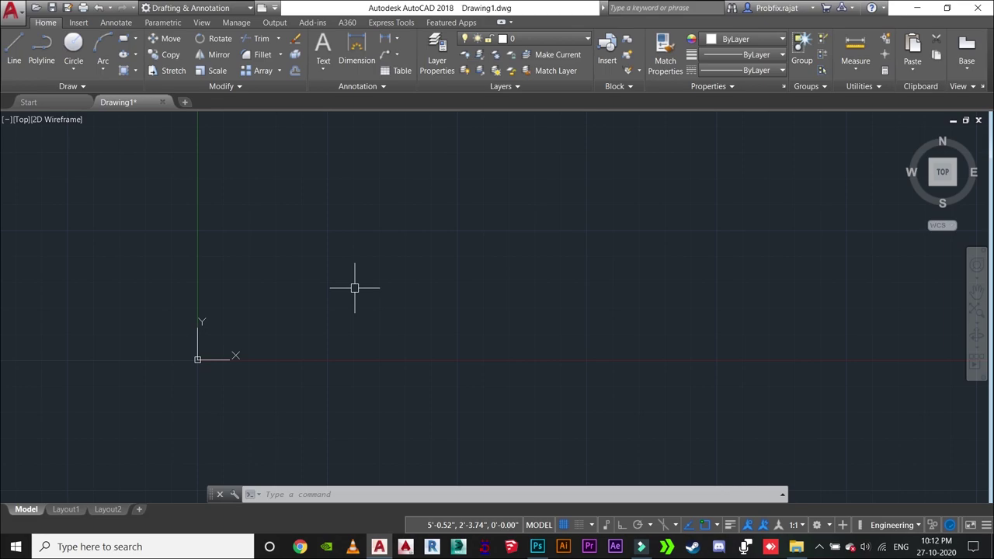
{"action": "type", "text": "l"}
{"action": "key", "text": "Return"}
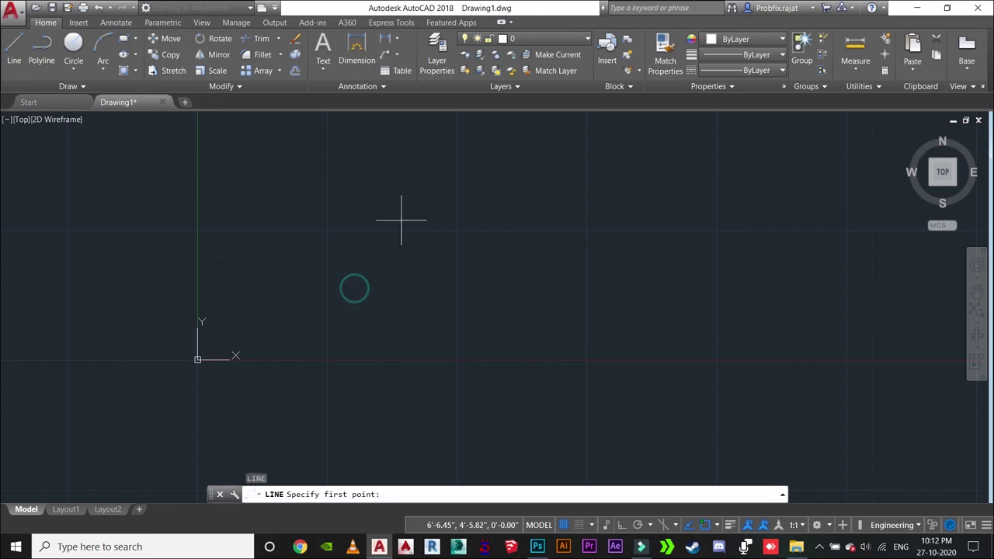
{"action": "left_click", "coordinate": [422, 296]}
{"action": "left_click", "coordinate": [543, 261]}
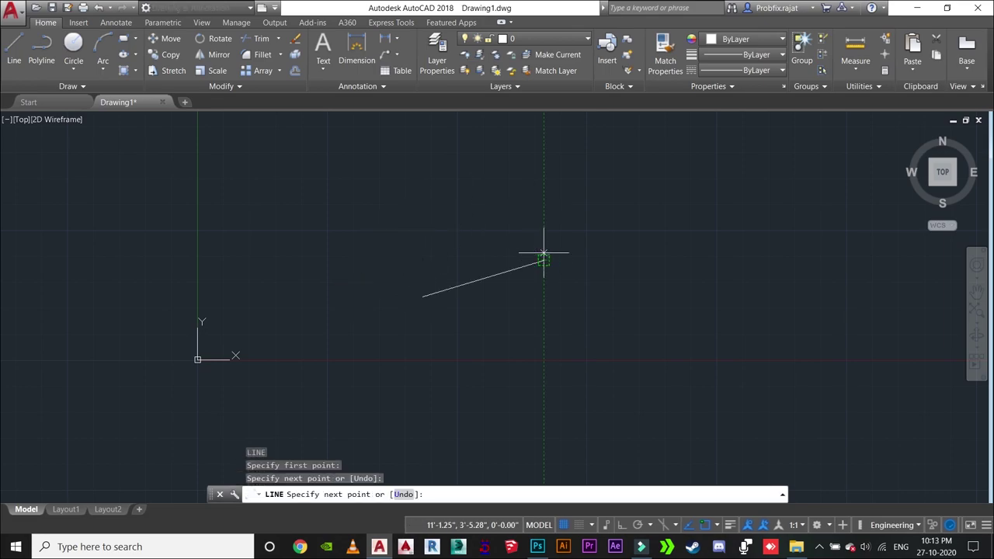
{"action": "left_click", "coordinate": [637, 149]}
{"action": "left_click", "coordinate": [721, 263]}
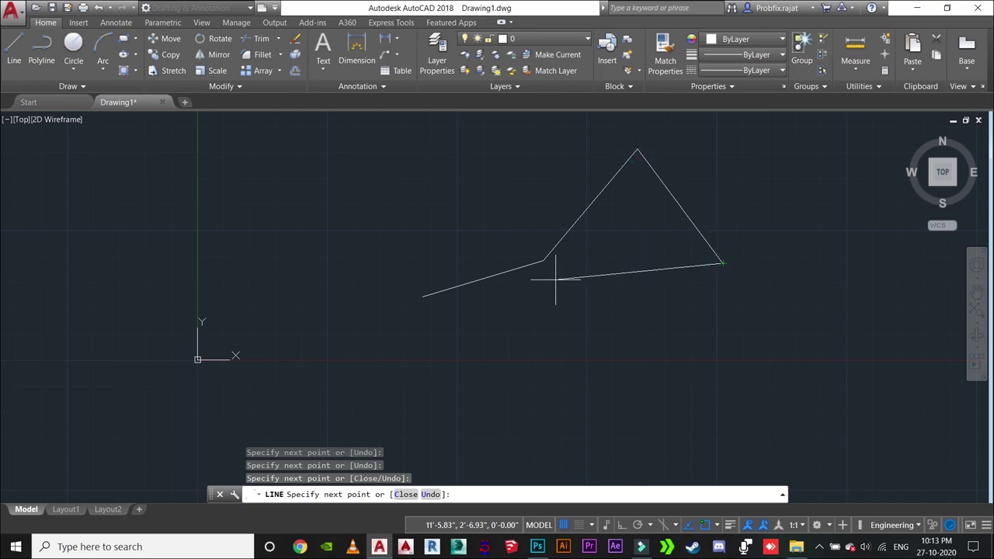
{"action": "key", "text": "Escape"}
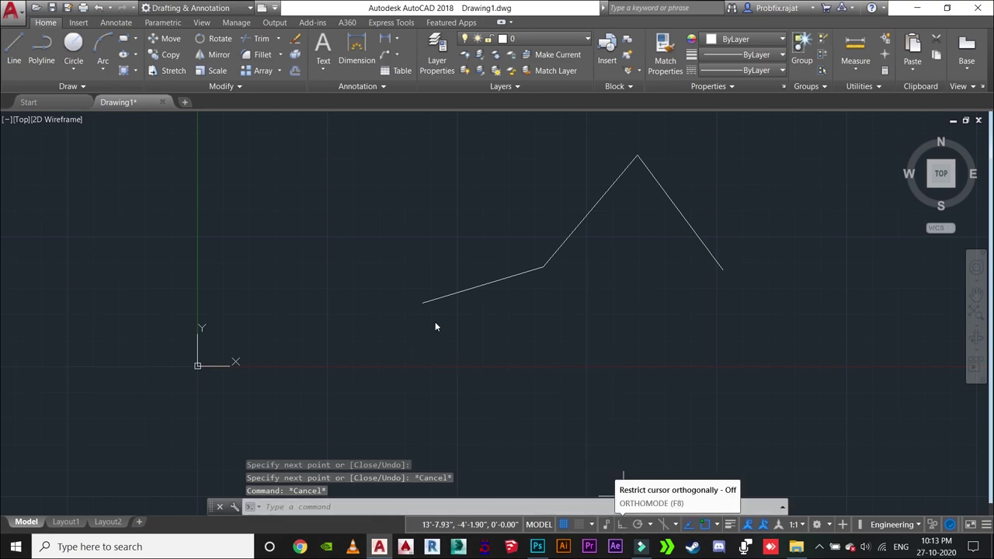
Turn on Ortho with F8 and draw a closed four-sided rectangle of lines
{"action": "right_click", "coordinate": [344, 272]}
{"action": "key", "text": "F8"}
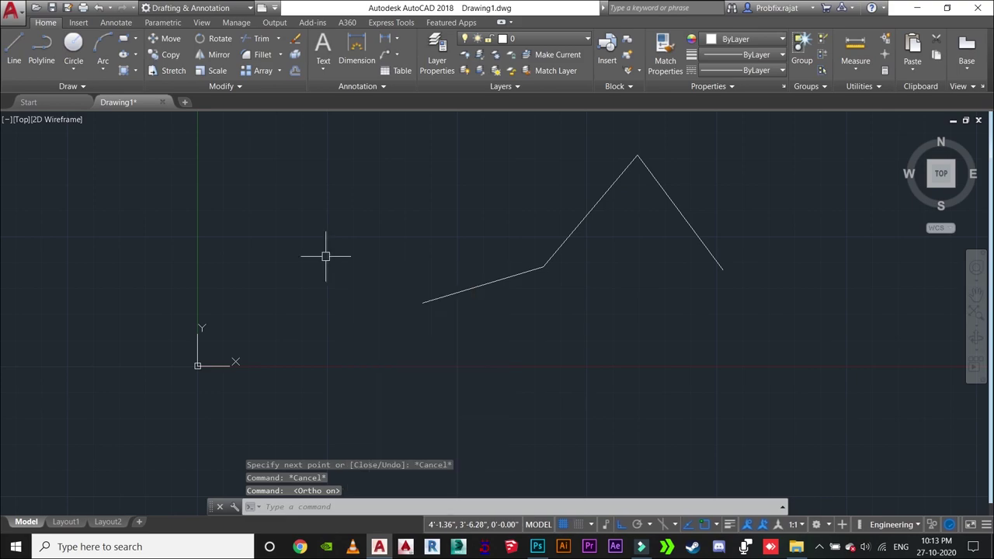
{"action": "type", "text": "l"}
{"action": "key", "text": "Return"}
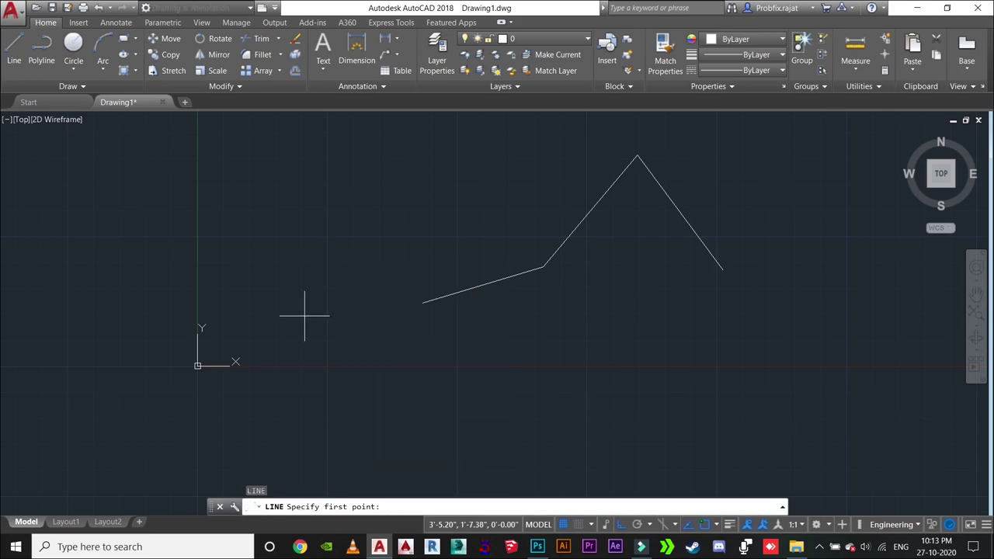
{"action": "left_click", "coordinate": [304, 315]}
{"action": "left_click", "coordinate": [552, 315]}
{"action": "left_click", "coordinate": [517, 161]}
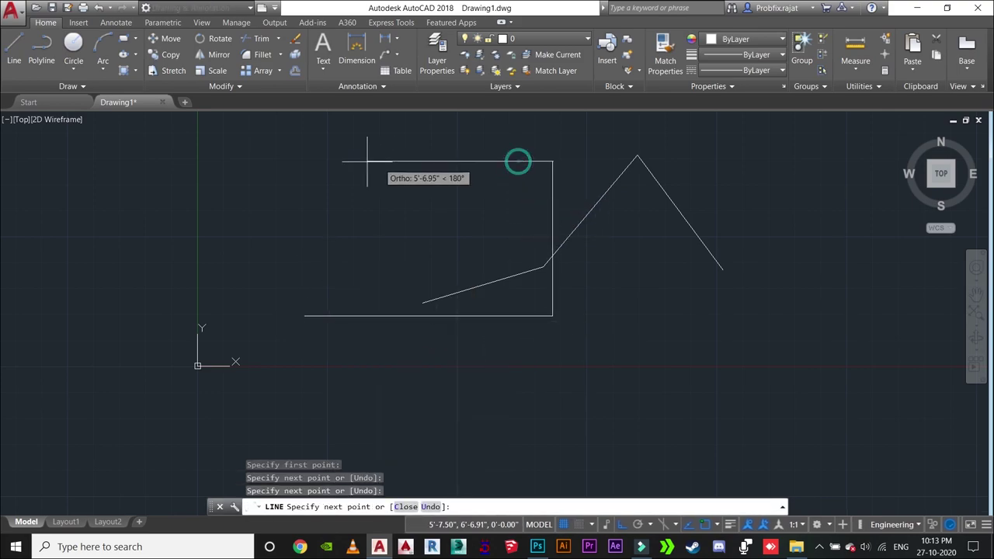
{"action": "left_click", "coordinate": [303, 222]}
{"action": "left_click", "coordinate": [302, 316]}
{"action": "right_click", "coordinate": [221, 272]}
{"action": "left_click", "coordinate": [249, 278]}
Window-select the zigzag and rectangle and delete them, leaving an empty canvas
{"action": "scroll", "coordinate": [293, 268], "scroll_direction": "down", "scroll_amount": 2}
{"action": "scroll", "coordinate": [199, 417], "scroll_direction": "down", "scroll_amount": 2}
{"action": "scroll", "coordinate": [436, 363], "scroll_direction": "up", "scroll_amount": 1}
{"action": "left_click", "coordinate": [472, 384]}
{"action": "left_click", "coordinate": [114, 160]}
{"action": "key", "text": "Delete"}
{"action": "mouse_move", "coordinate": [140, 310]}
{"action": "middle_mouse_down"}
{"action": "mouse_move", "coordinate": [217, 217]}
{"action": "mouse_move", "coordinate": [270, 303]}
{"action": "middle_mouse_up"}
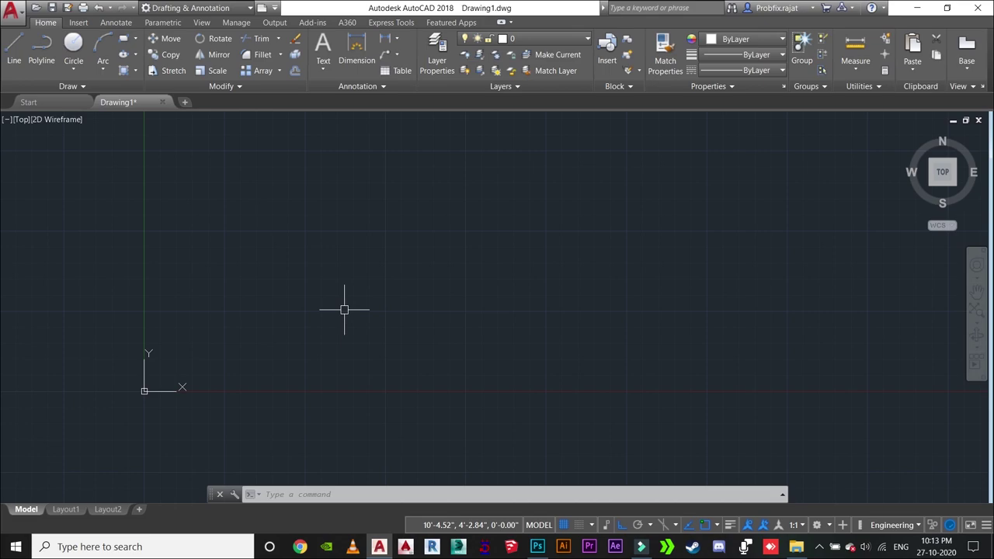
Open the Drawing Units dialog with UN and show its Help page
{"action": "middle_click_drag", "start_coordinate": [344, 310], "coordinate": [391, 293]}
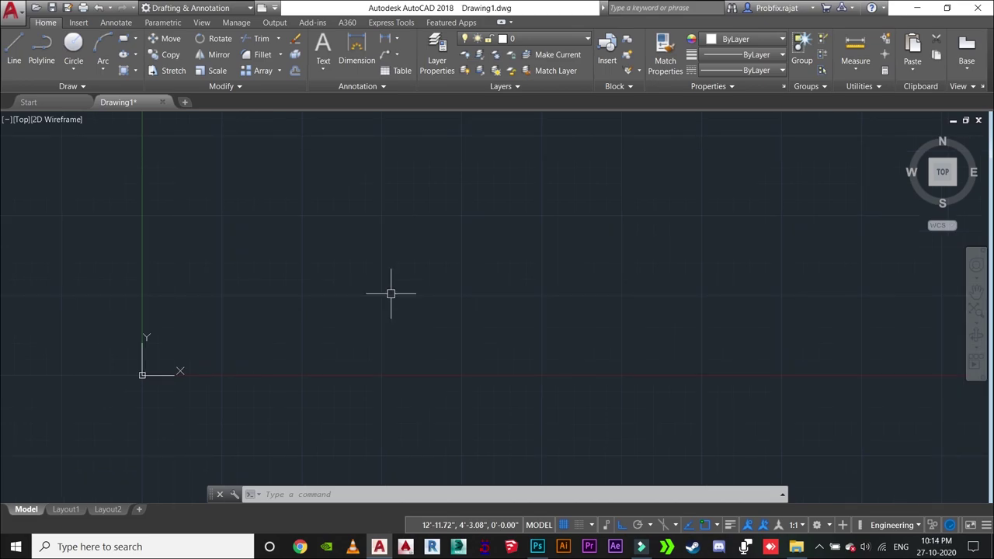
{"action": "type", "text": "un"}
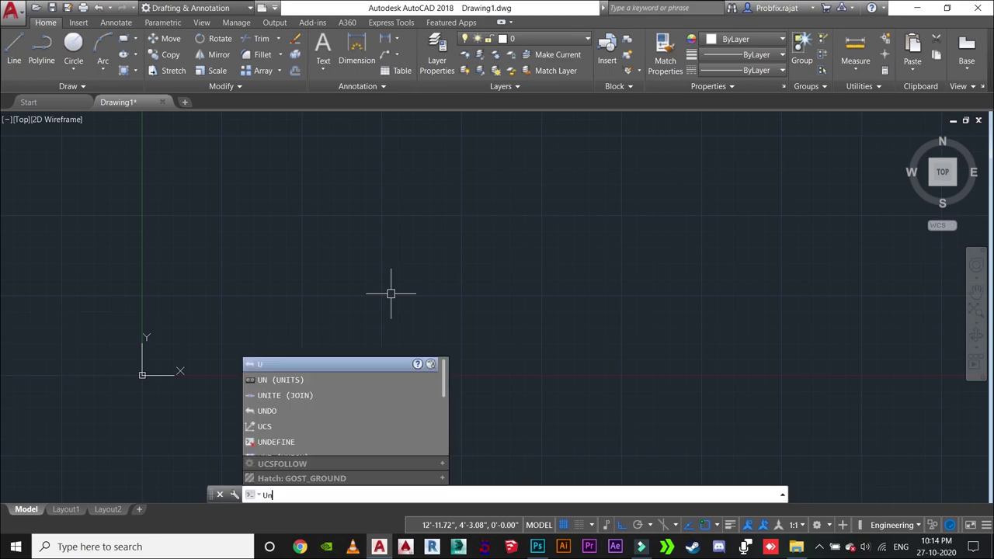
{"action": "key", "text": "Return"}
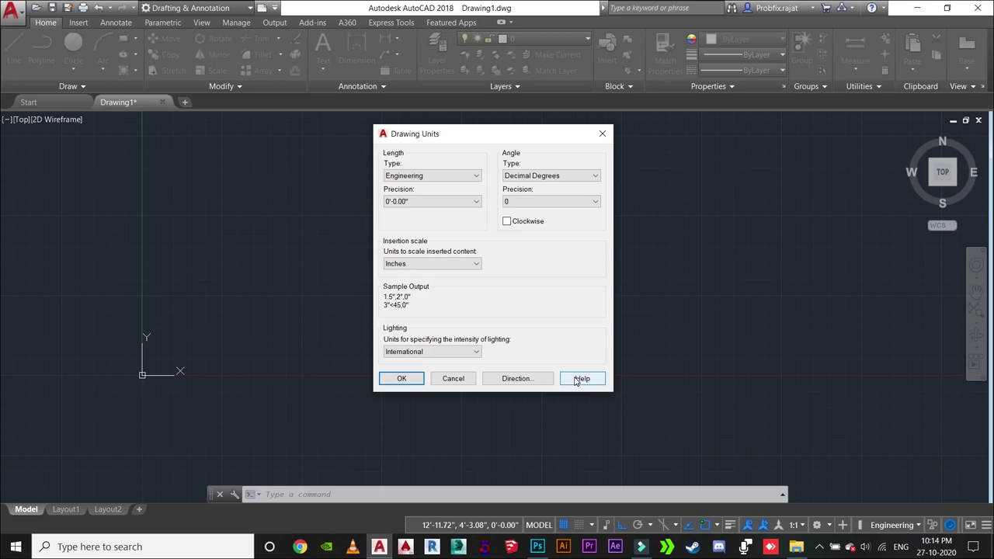
{"action": "left_click", "coordinate": [576, 379]}
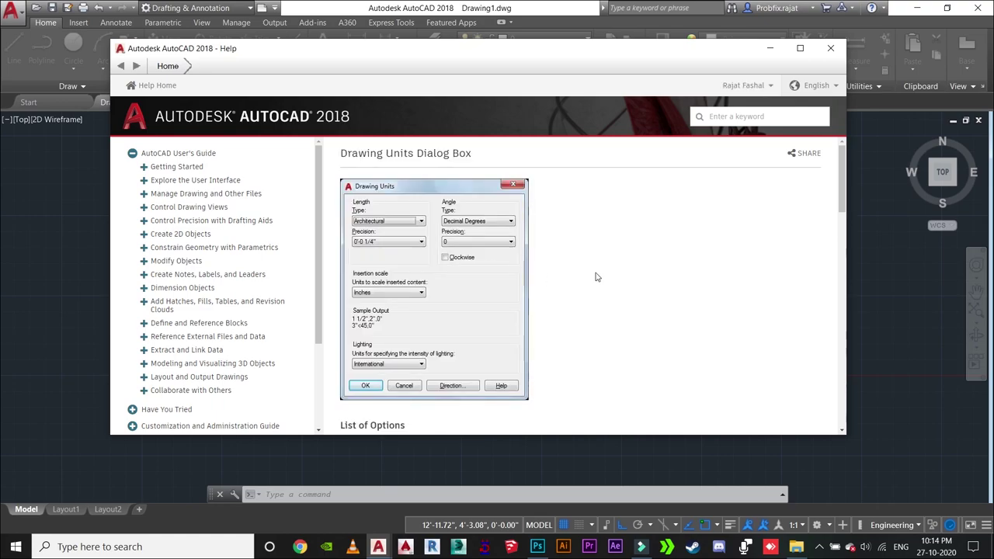
Read through the Drawing Units Dialog Box help page, then close the Help window
{"action": "scroll", "coordinate": [536, 268], "scroll_direction": "down", "scroll_amount": 3}
{"action": "scroll", "coordinate": [575, 283], "scroll_direction": "up", "scroll_amount": 3}
{"action": "scroll", "coordinate": [544, 272], "scroll_direction": "down", "scroll_amount": 3}
{"action": "scroll", "coordinate": [458, 241], "scroll_direction": "down", "scroll_amount": 3}
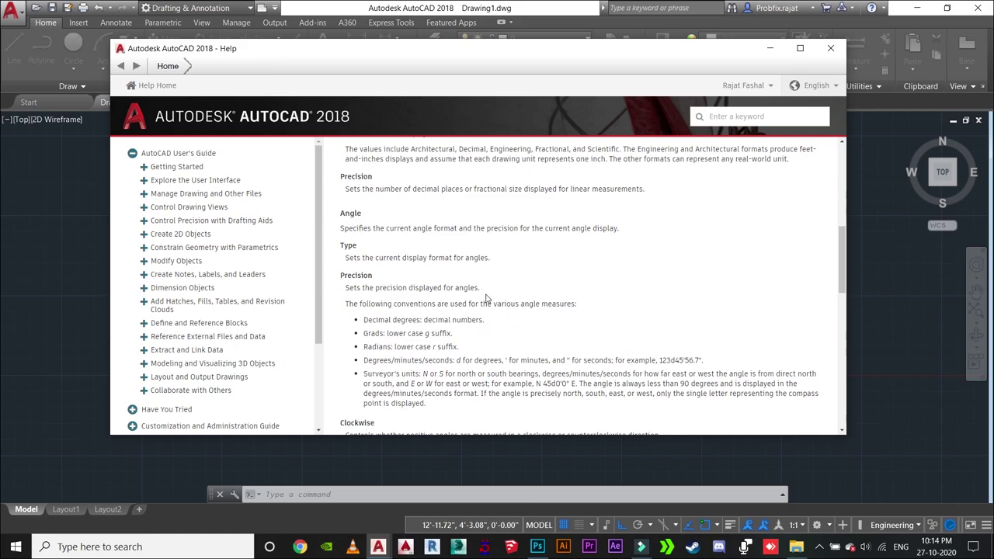
{"action": "scroll", "coordinate": [460, 264], "scroll_direction": "down", "scroll_amount": 1}
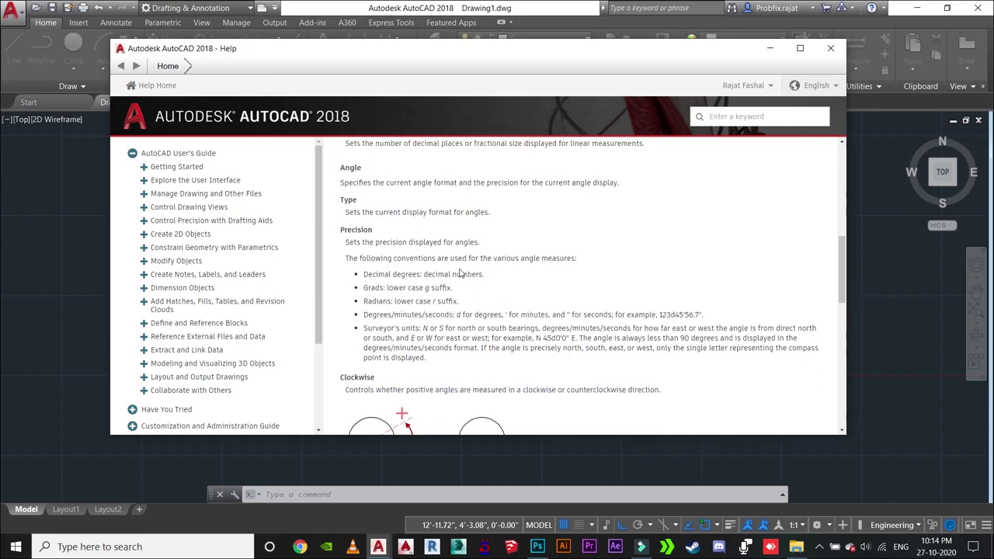
{"action": "scroll", "coordinate": [459, 269], "scroll_direction": "down", "scroll_amount": 3}
{"action": "scroll", "coordinate": [458, 274], "scroll_direction": "down", "scroll_amount": 2}
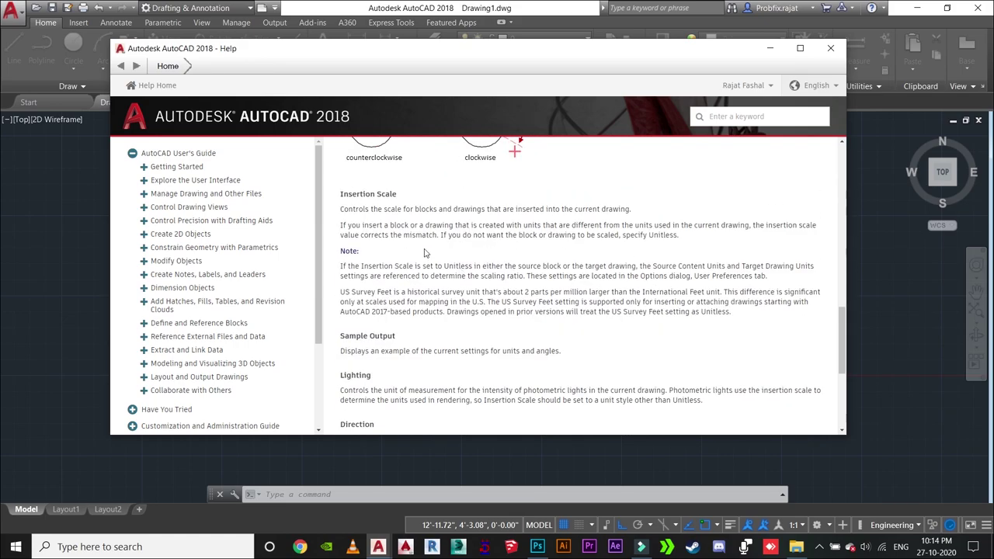
{"action": "scroll", "coordinate": [459, 273], "scroll_direction": "down", "scroll_amount": 1}
{"action": "scroll", "coordinate": [503, 264], "scroll_direction": "down", "scroll_amount": 1}
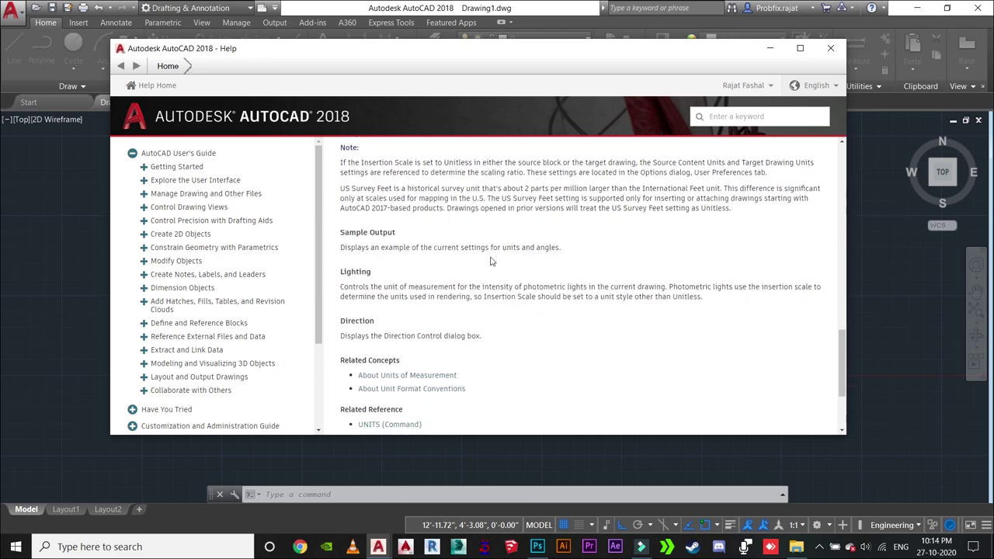
{"action": "scroll", "coordinate": [466, 332], "scroll_direction": "up", "scroll_amount": 3}
{"action": "scroll", "coordinate": [388, 222], "scroll_direction": "up", "scroll_amount": 3}
{"action": "scroll", "coordinate": [388, 222], "scroll_direction": "up", "scroll_amount": 3}
{"action": "scroll", "coordinate": [466, 256], "scroll_direction": "up", "scroll_amount": 3}
{"action": "scroll", "coordinate": [531, 279], "scroll_direction": "down", "scroll_amount": 3}
{"action": "scroll", "coordinate": [450, 280], "scroll_direction": "down", "scroll_amount": 2}
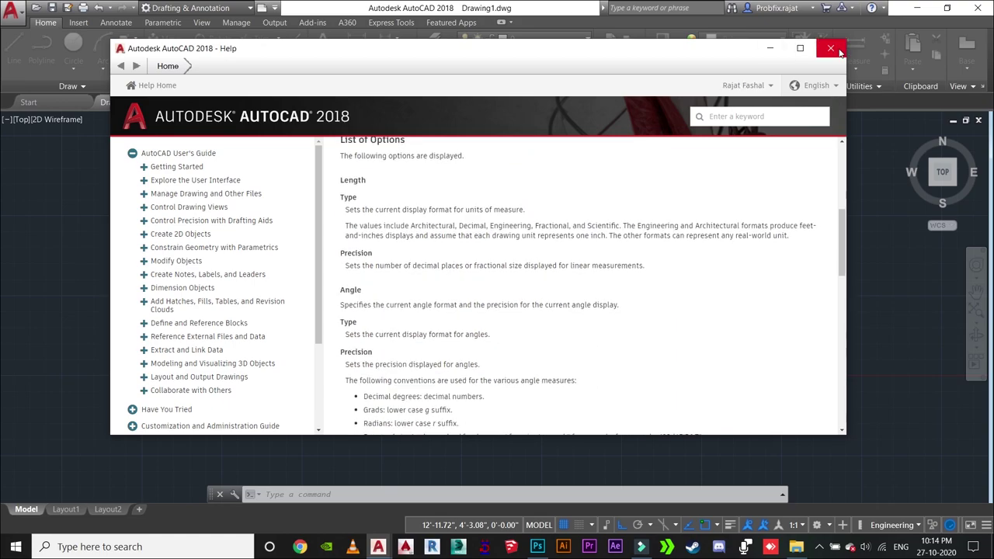
{"action": "left_click", "coordinate": [830, 49]}
Cancel the Drawing Units dialog without changes and recentre the empty drawing
{"action": "left_click", "coordinate": [454, 379]}
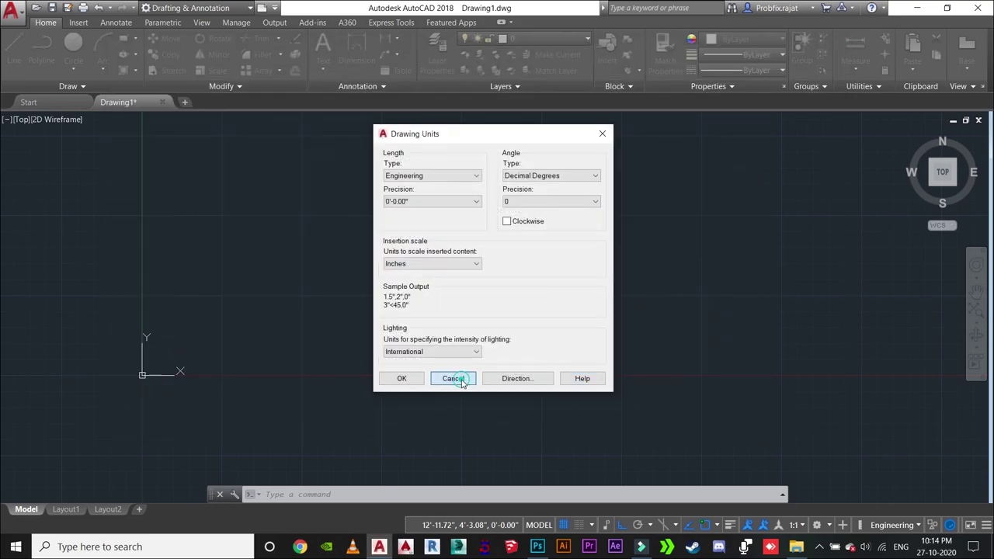
{"action": "mouse_move", "coordinate": [386, 338]}
{"action": "middle_mouse_down"}
{"action": "mouse_move", "coordinate": [390, 290]}
{"action": "mouse_move", "coordinate": [363, 248]}
{"action": "middle_mouse_up"}
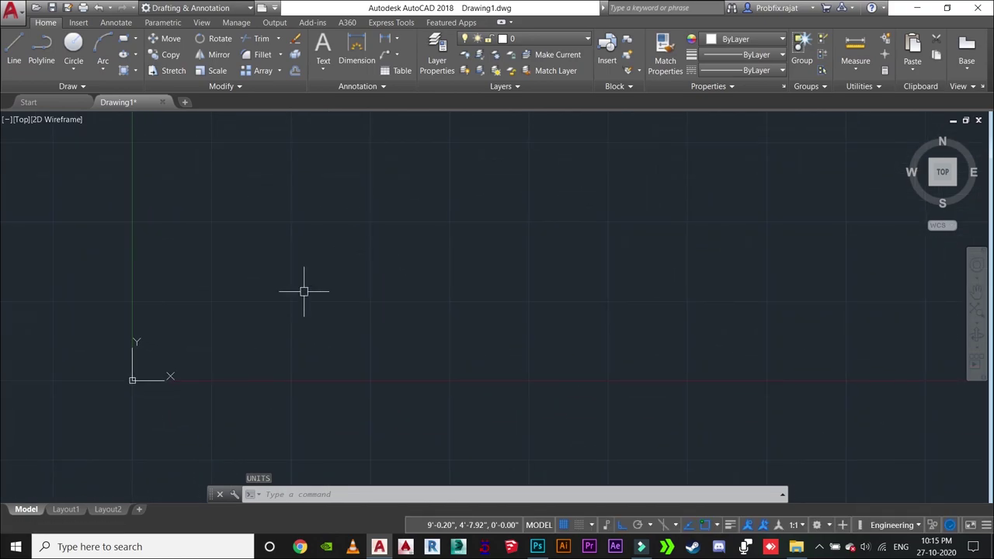
{"action": "middle_click_drag", "start_coordinate": [304, 291], "coordinate": [302, 254]}
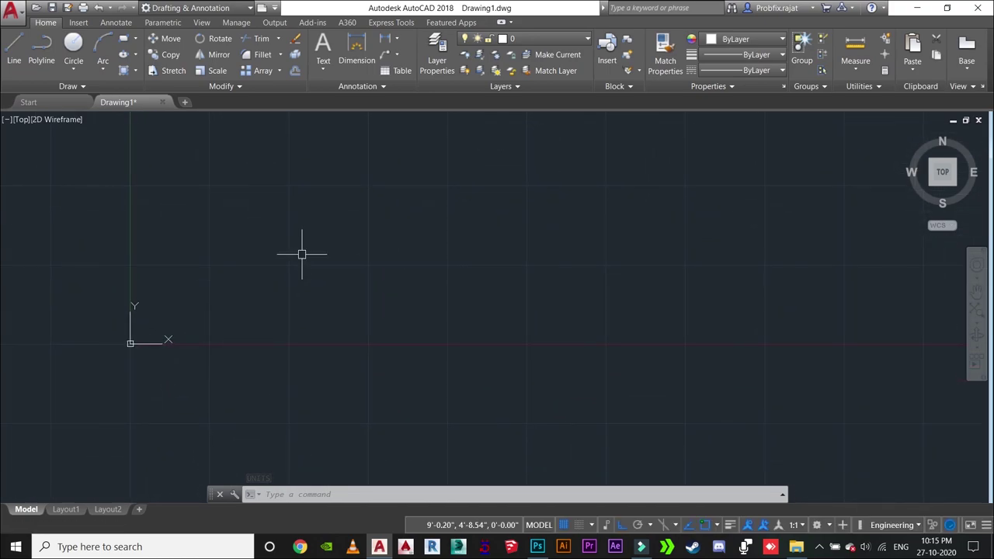
Reopen Drawing Units and accept the Inches settings unchanged
{"action": "type", "text": "un"}
{"action": "key", "text": "Return"}
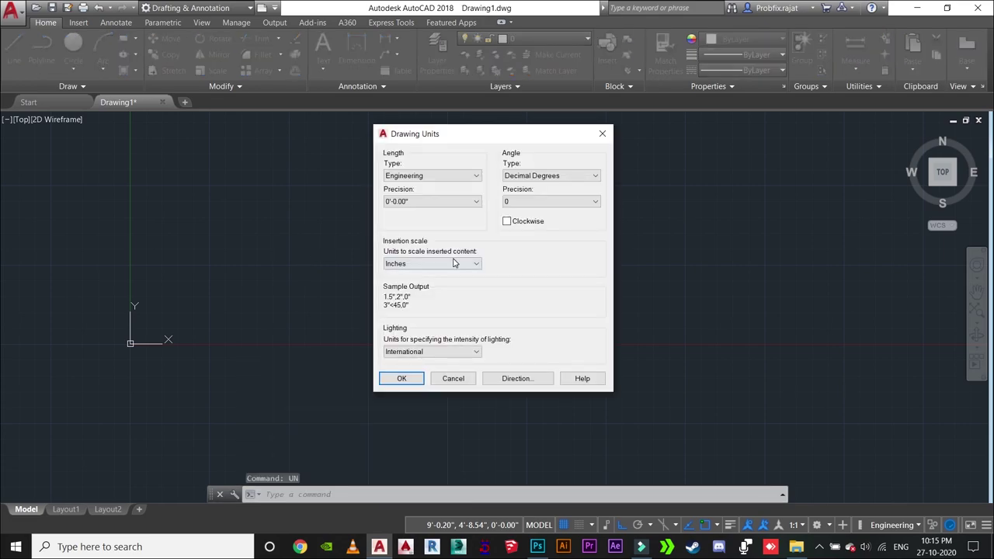
{"action": "left_click", "coordinate": [396, 378]}
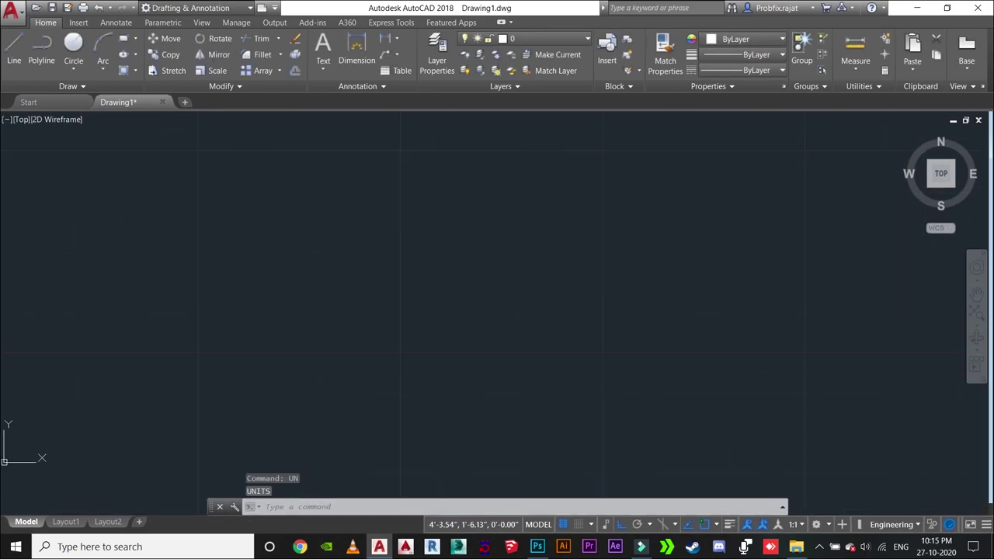
Zoom in and start the LINE command
{"action": "scroll", "coordinate": [205, 295], "scroll_direction": "up", "scroll_amount": 4}
{"action": "type", "text": "1"}
{"action": "key", "text": "Return"}
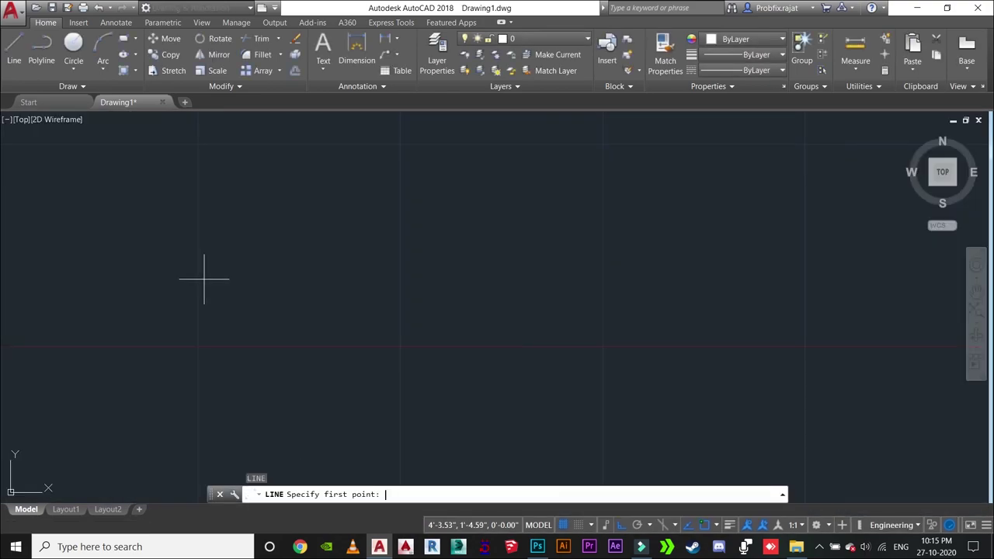
Draw a 9-inch horizontal segment from a picked point, then cancel the line
{"action": "left_click", "coordinate": [193, 305]}
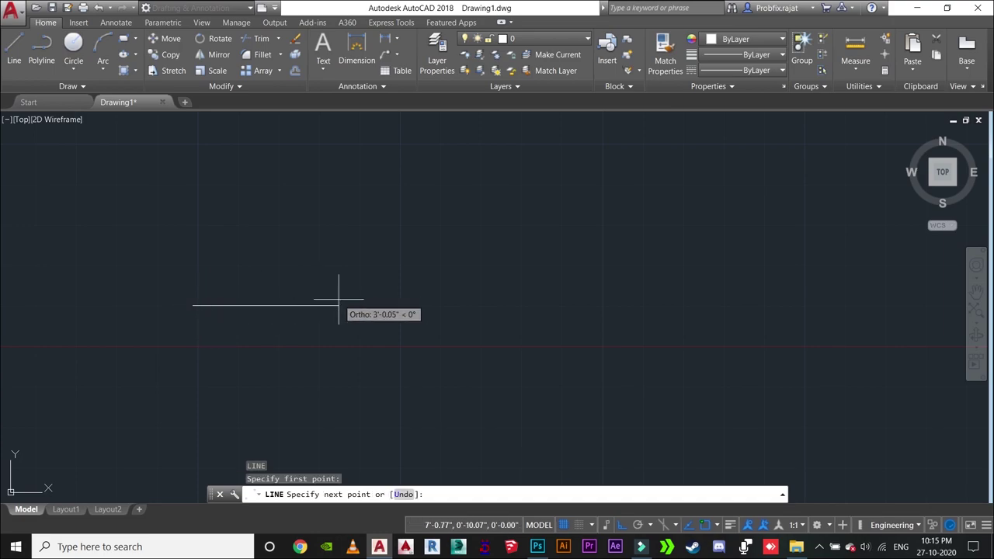
{"action": "type", "text": "9"}
{"action": "key", "text": "Return"}
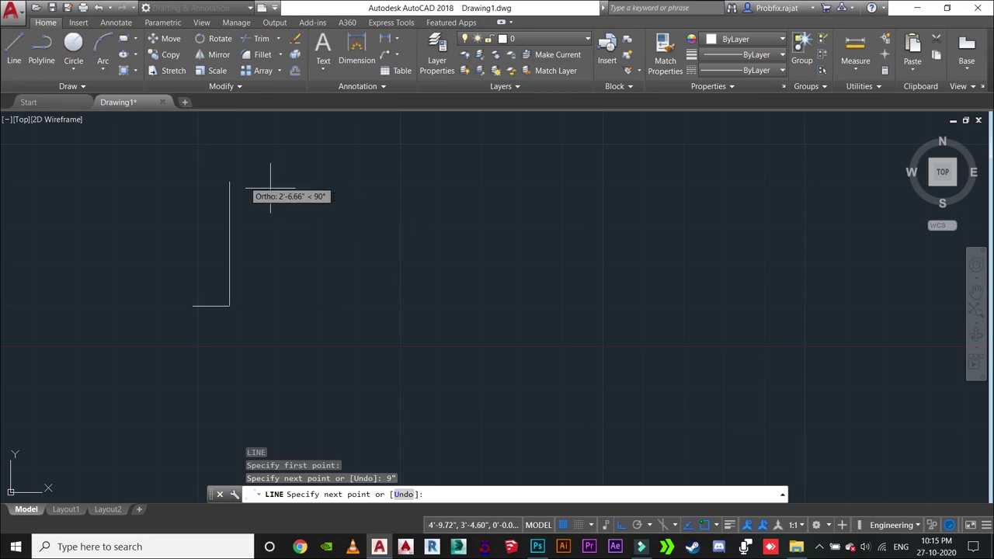
{"action": "middle_click_drag", "start_coordinate": [553, 231], "coordinate": [502, 242]}
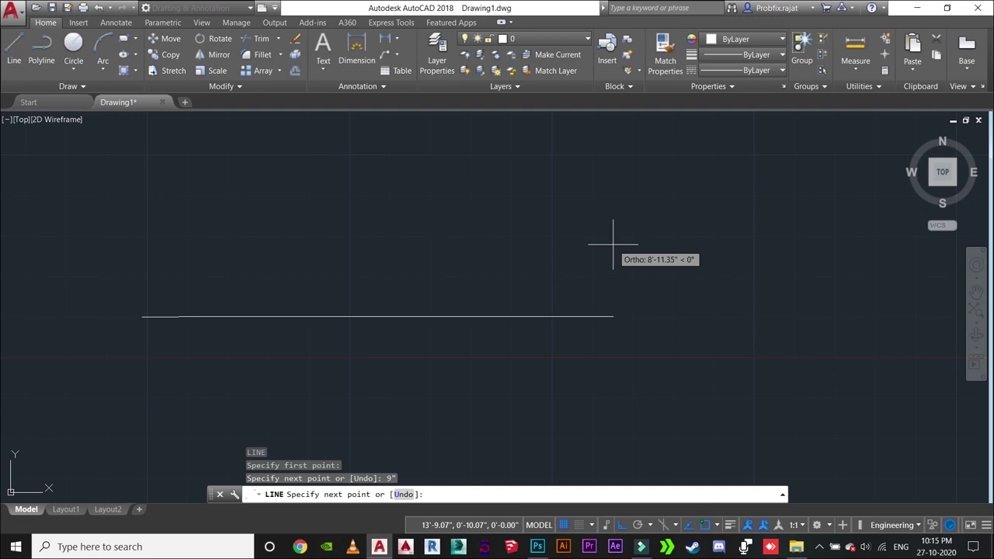
{"action": "key", "text": "Escape"}
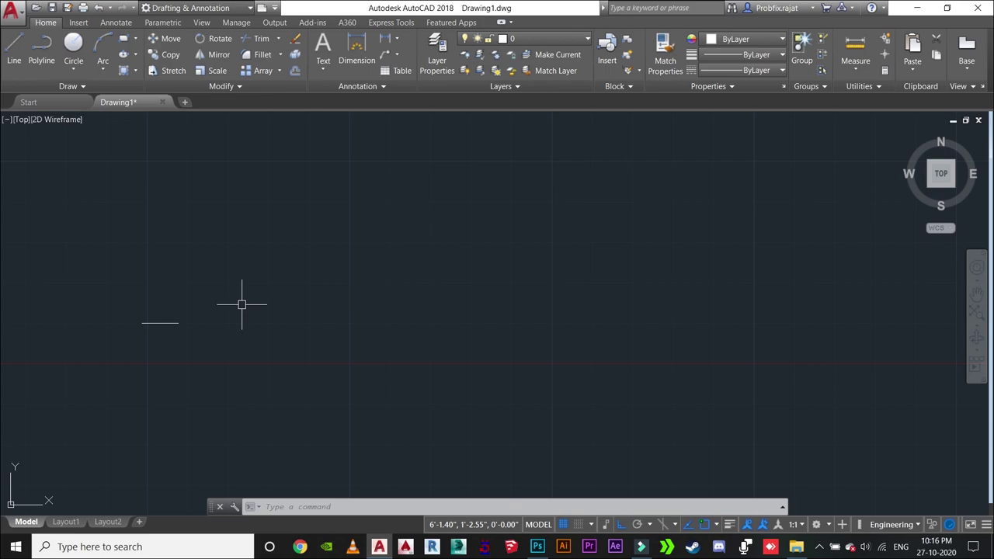
Start a line at the short line's end and draw the first 10' and 9" segments
{"action": "type", "text": "l"}
{"action": "key", "text": "Return"}
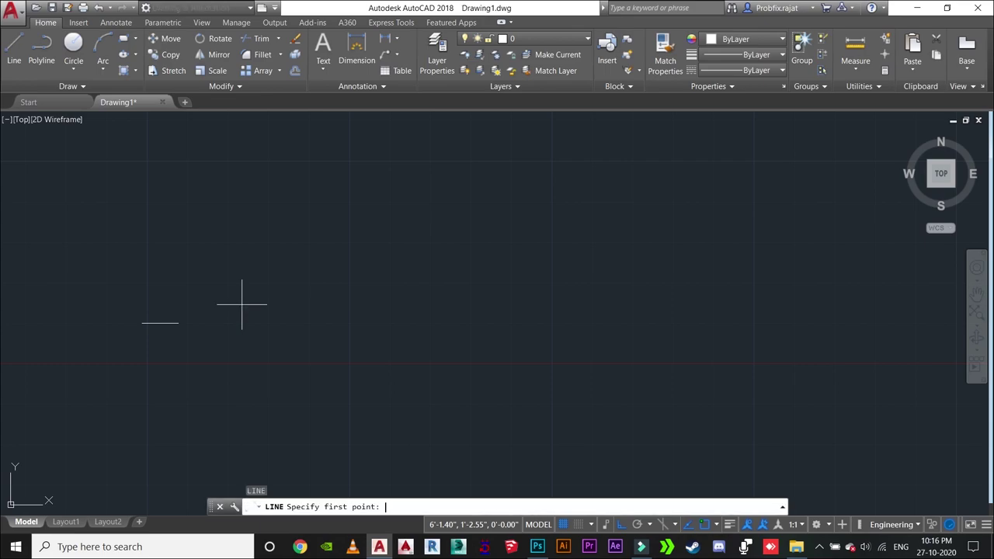
{"action": "left_click", "coordinate": [176, 323]}
{"action": "middle_click_drag", "start_coordinate": [426, 318], "coordinate": [435, 343]}
{"action": "type", "text": "10"}
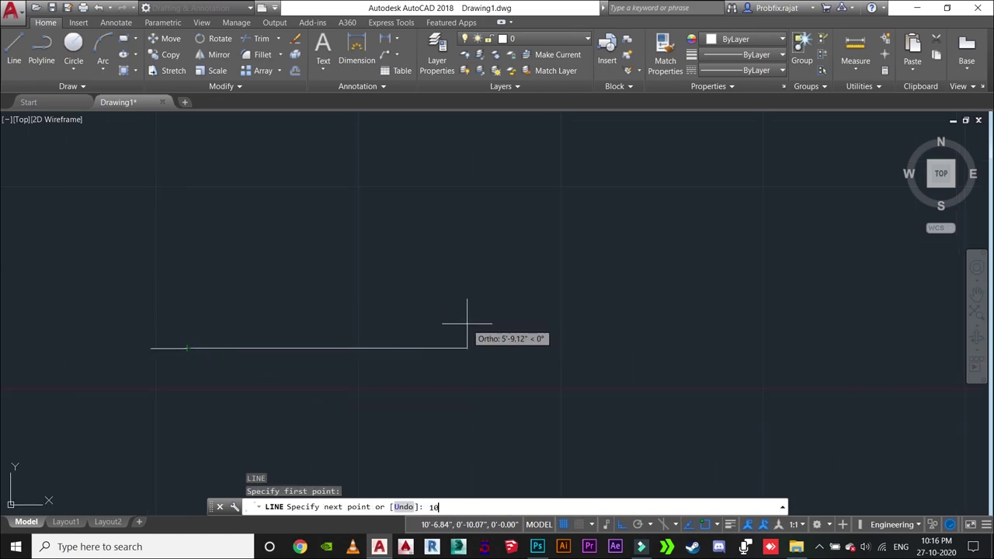
{"action": "type", "text": "'"}
{"action": "key", "text": "Return"}
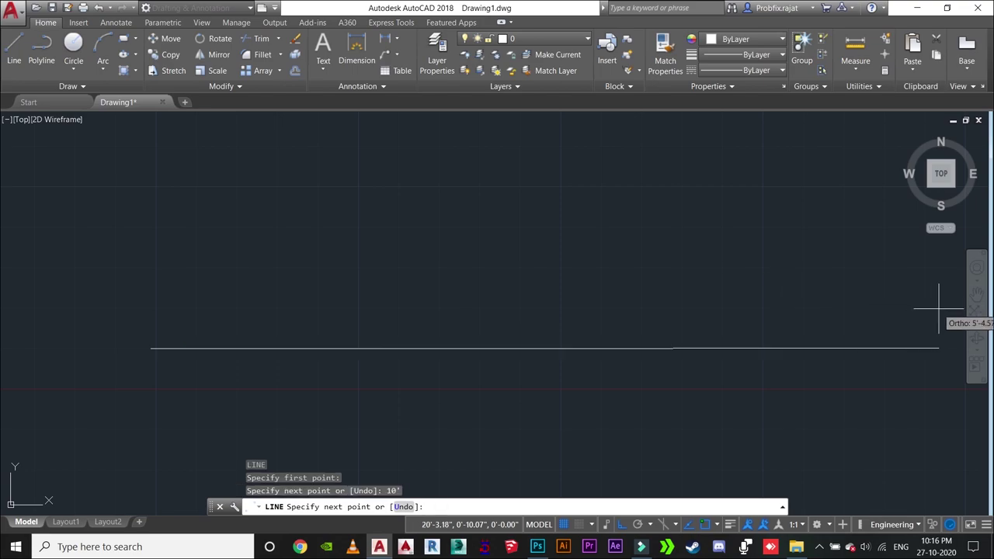
{"action": "type", "text": "\""}
{"action": "key", "text": "Return"}
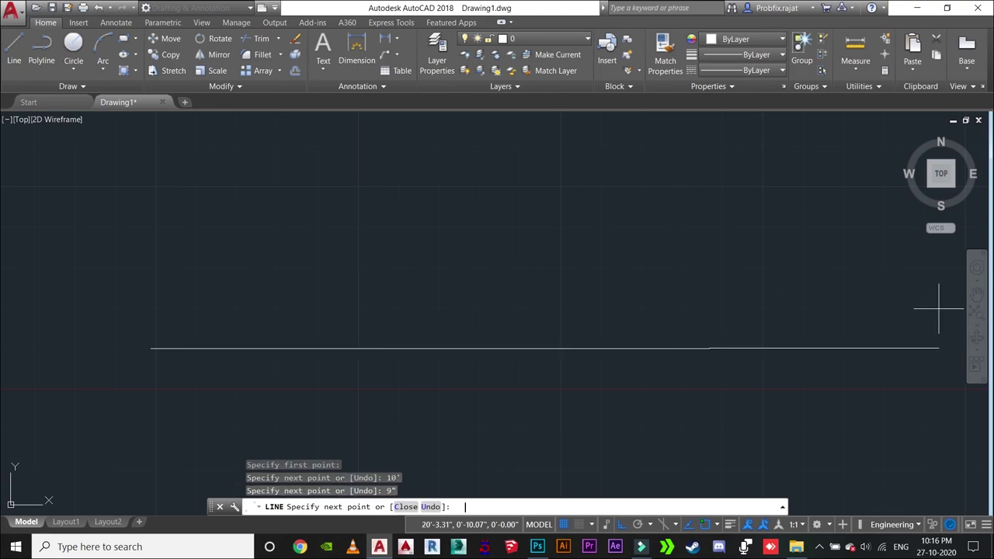
{"action": "type", "text": "9\""}
{"action": "key", "text": "Return"}
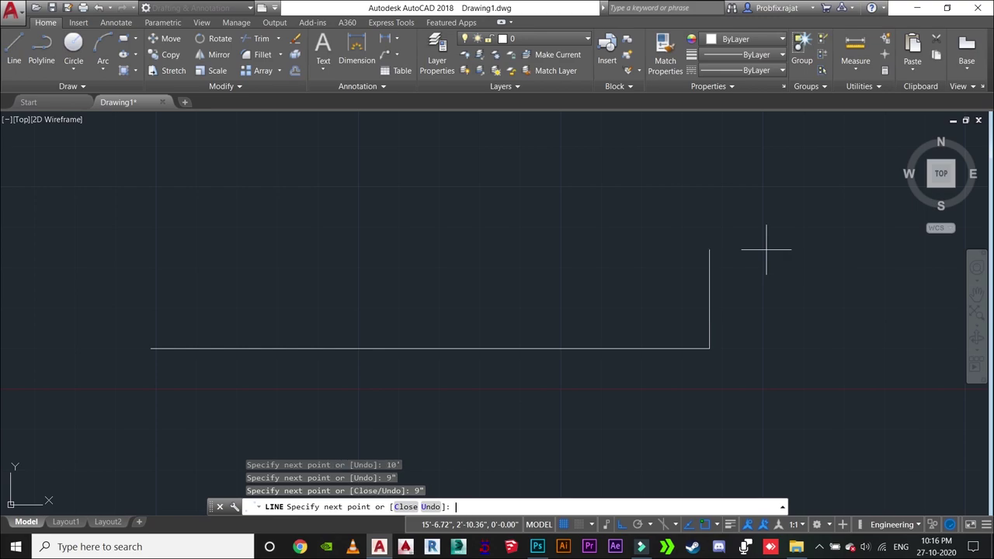
Continue the outline with a 10' upward segment and a 9" segment
{"action": "scroll", "coordinate": [765, 250], "scroll_direction": "down", "scroll_amount": 2}
{"action": "middle_click_drag", "start_coordinate": [751, 200], "coordinate": [751, 247]}
{"action": "type", "text": "10'"}
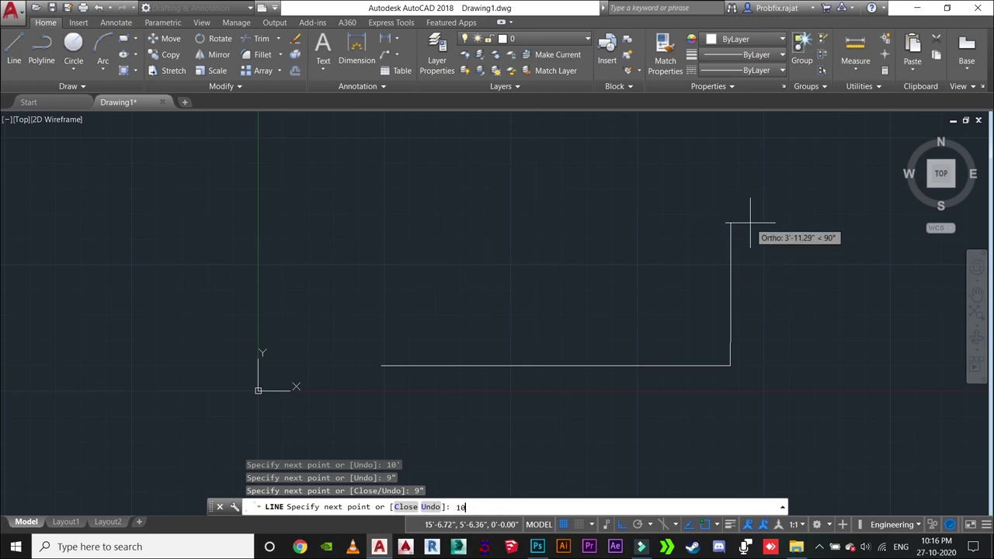
{"action": "key", "text": "Return"}
{"action": "scroll", "coordinate": [750, 223], "scroll_direction": "down", "scroll_amount": 2}
{"action": "middle_click_drag", "start_coordinate": [739, 257], "coordinate": [612, 388]}
{"action": "type", "text": "9\""}
{"action": "key", "text": "Return"}
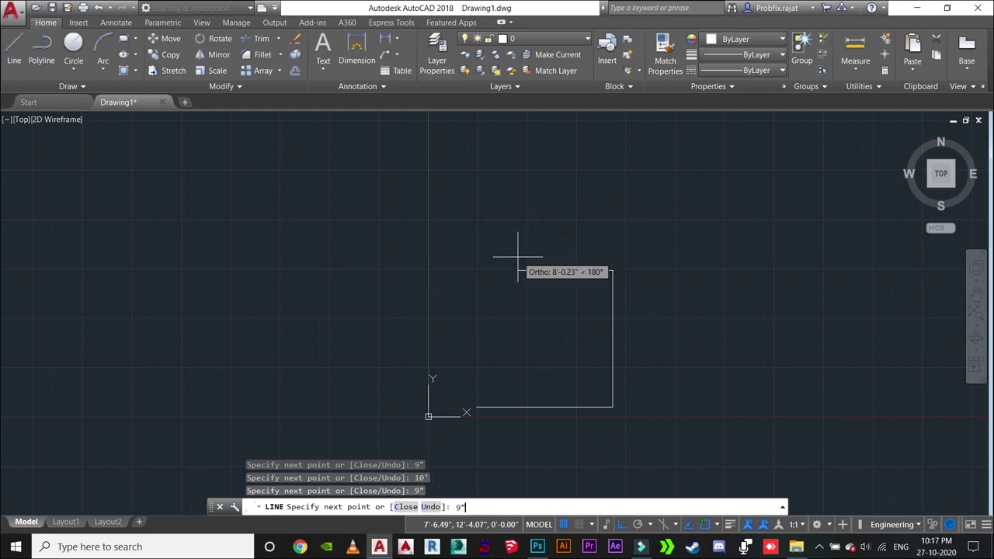
Add 10', 9, 9 and 10 segments to close the outline, then end LINE
{"action": "key", "text": "Return"}
{"action": "type", "text": "10"}
{"action": "type", "text": "'"}
{"action": "key", "text": "Return"}
{"action": "type", "text": "9"}
{"action": "key", "text": "Return"}
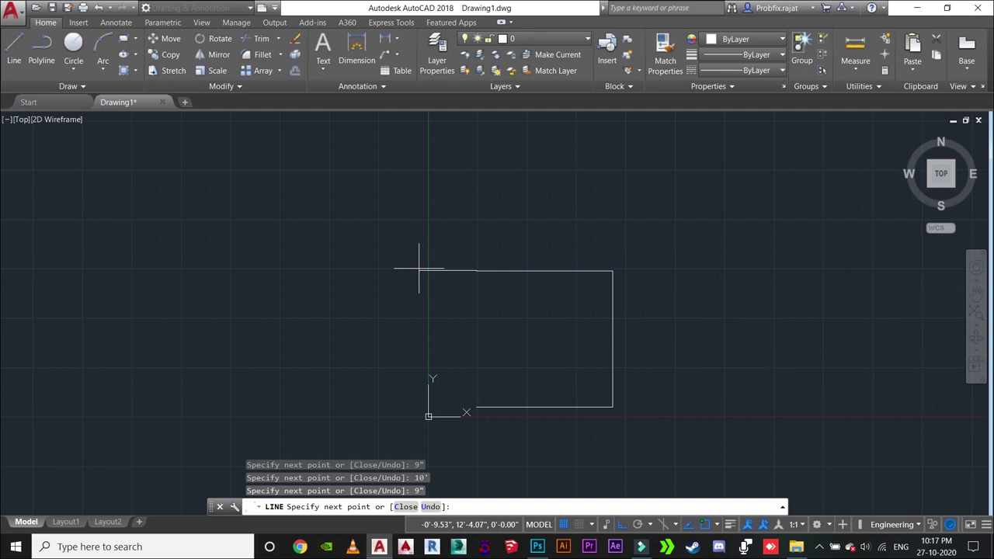
{"action": "type", "text": "9"}
{"action": "key", "text": "Return"}
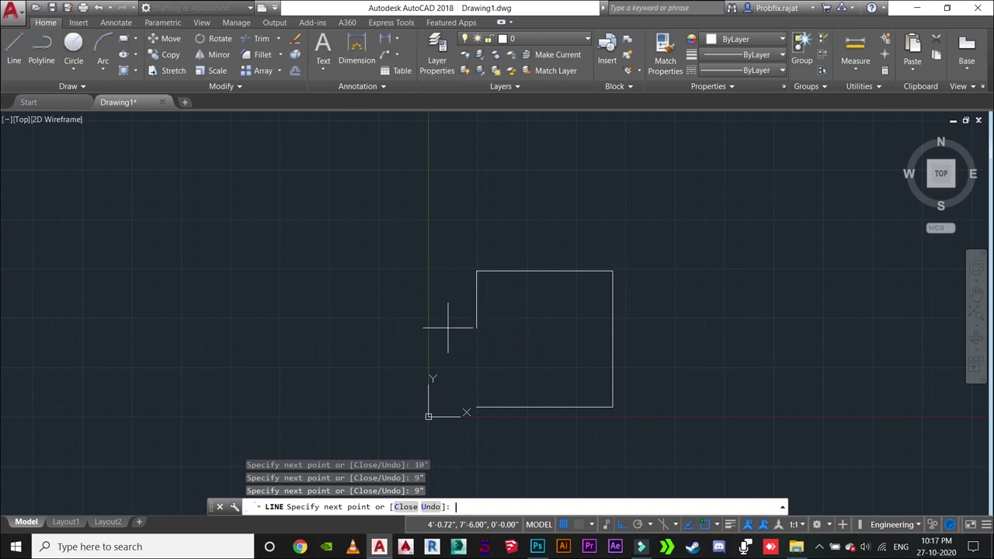
{"action": "type", "text": "10"}
{"action": "key", "text": "Return"}
{"action": "scroll", "coordinate": [474, 410], "scroll_direction": "up", "scroll_amount": 4}
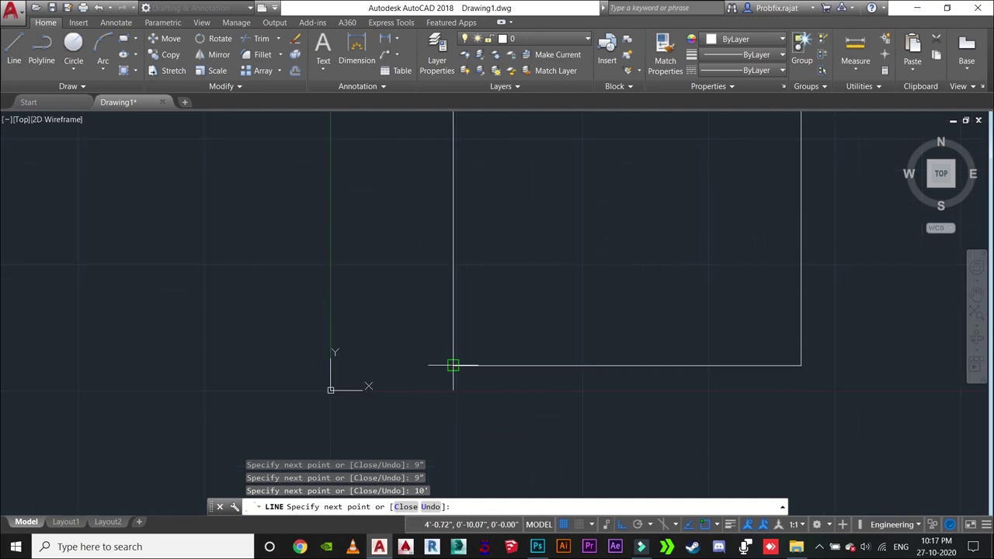
{"action": "key", "text": "Escape"}
{"action": "key", "text": "Escape"}
{"action": "middle_click_drag", "start_coordinate": [518, 316], "coordinate": [408, 389]}
{"action": "scroll", "coordinate": [388, 390], "scroll_direction": "down", "scroll_amount": 2}
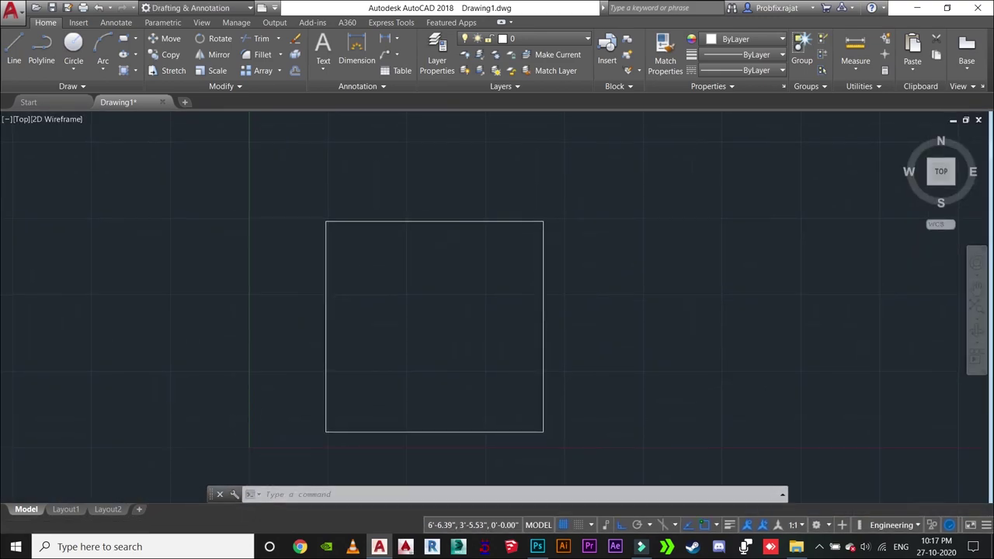
Offset the rectangle's top and right edges 9" inward
{"action": "type", "text": "o"}
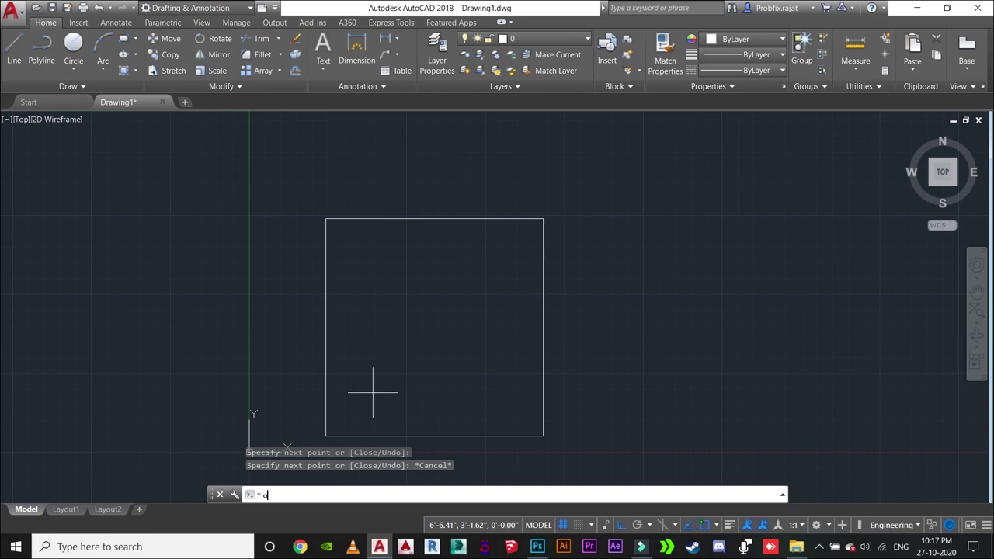
{"action": "key", "text": "Return"}
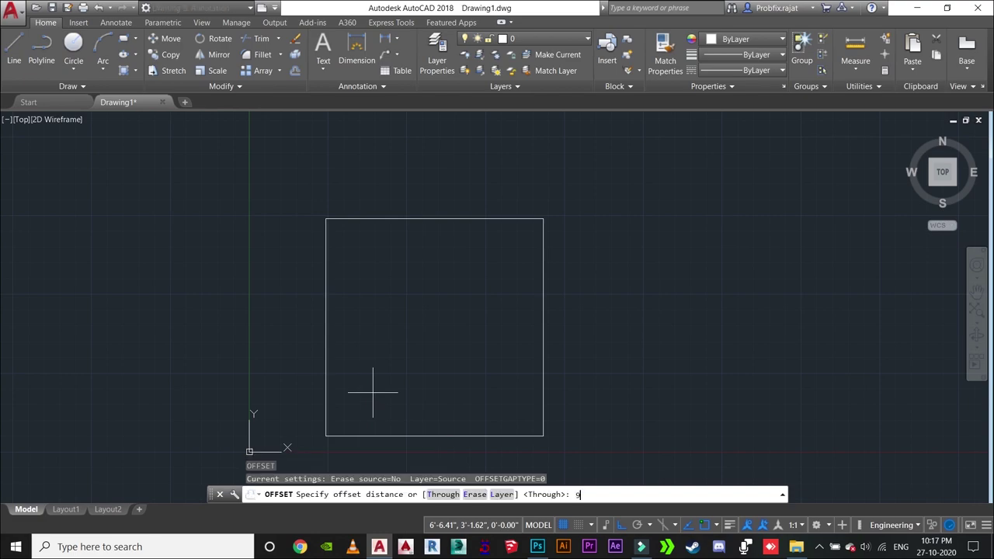
{"action": "type", "text": "9"}
{"action": "key", "text": "Return"}
{"action": "left_click", "coordinate": [454, 219]}
{"action": "left_click", "coordinate": [443, 246]}
{"action": "left_click", "coordinate": [542, 310]}
{"action": "left_click", "coordinate": [495, 315]}
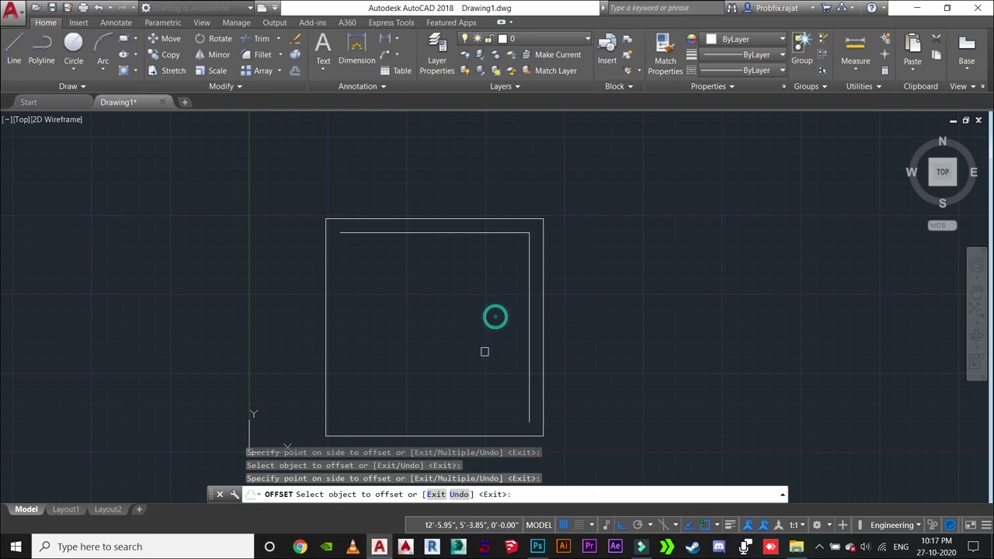
Offset the bottom and left edges 9" inward as well, completing the inner outline
{"action": "middle_click_drag", "start_coordinate": [441, 457], "coordinate": [435, 405]}
{"action": "left_click", "coordinate": [433, 383]}
{"action": "left_click", "coordinate": [427, 337]}
{"action": "left_click", "coordinate": [319, 245]}
{"action": "left_click", "coordinate": [348, 240]}
{"action": "key", "text": "Escape"}
{"action": "middle_click_drag", "start_coordinate": [352, 242], "coordinate": [298, 285]}
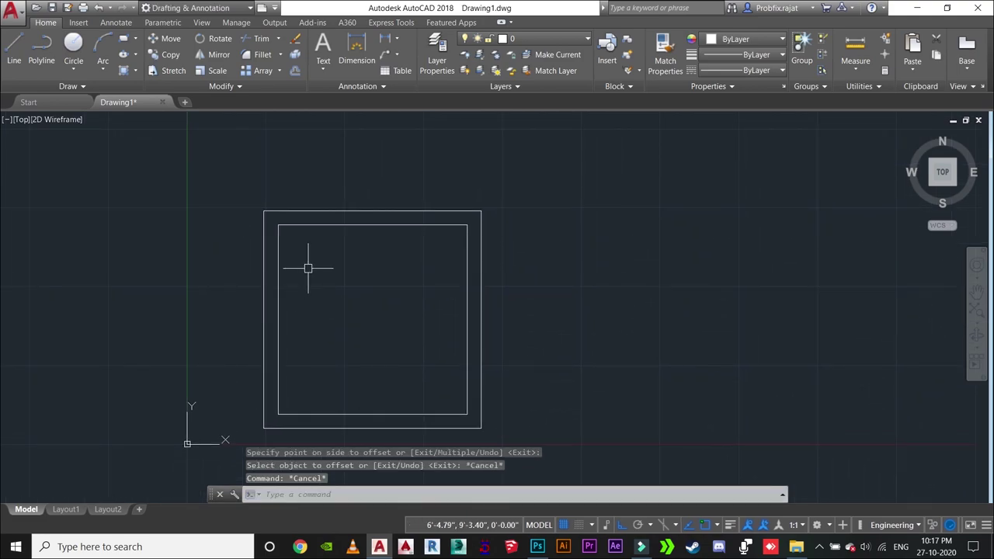
{"action": "scroll", "coordinate": [282, 173], "scroll_direction": "up", "scroll_amount": 2}
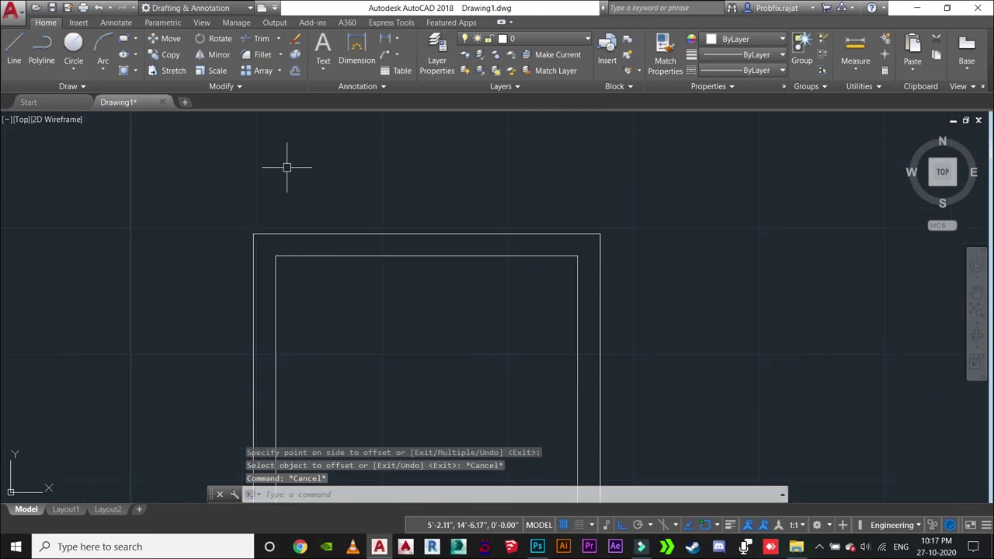
Set ISO-25's primary unit format to Engineering and make it the current dimension style
{"action": "type", "text": "o"}
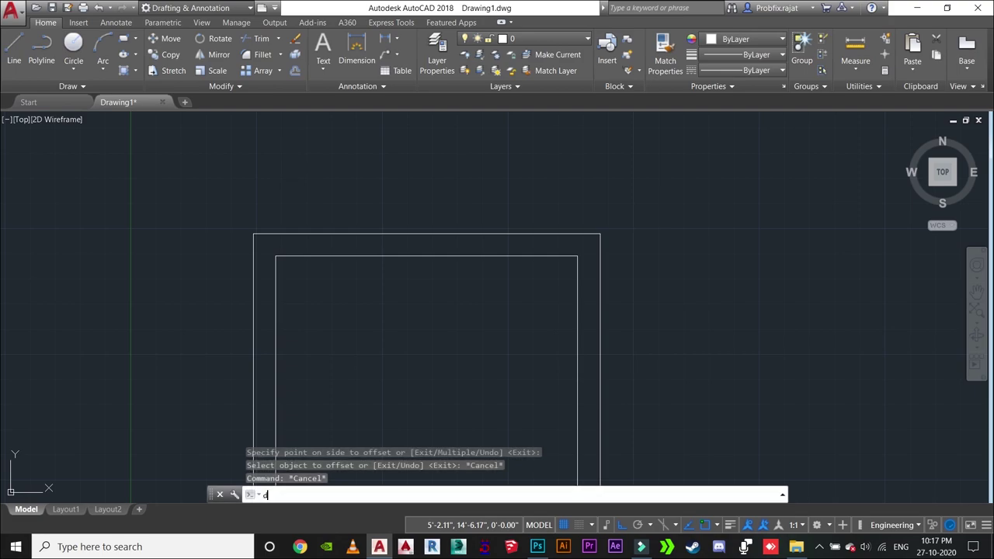
{"action": "key", "text": "Return"}
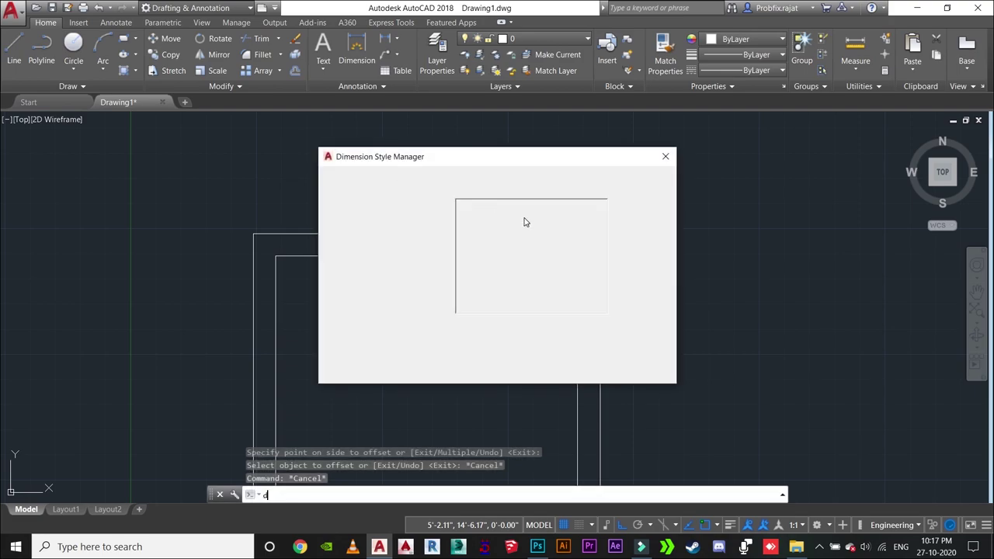
{"action": "left_click", "coordinate": [634, 249]}
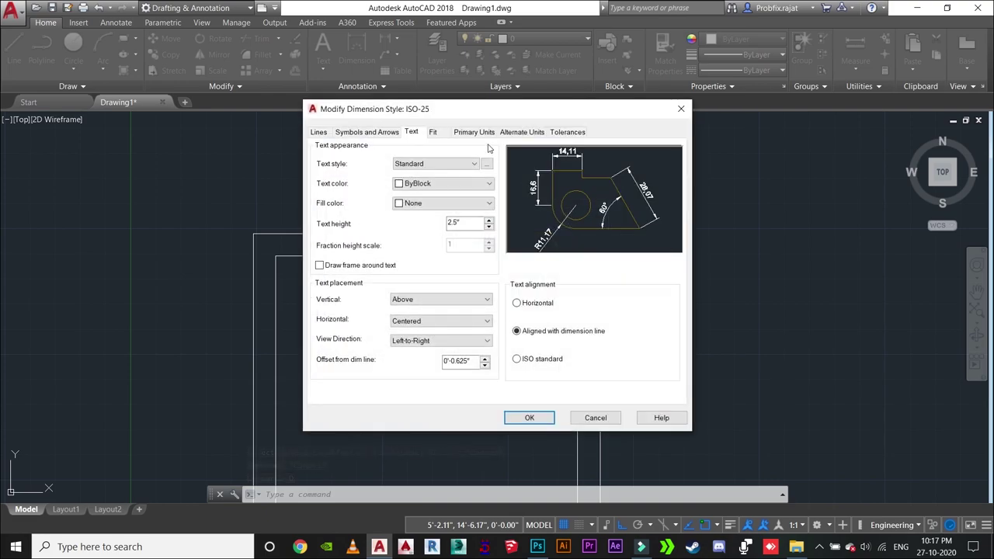
{"action": "left_click", "coordinate": [477, 133]}
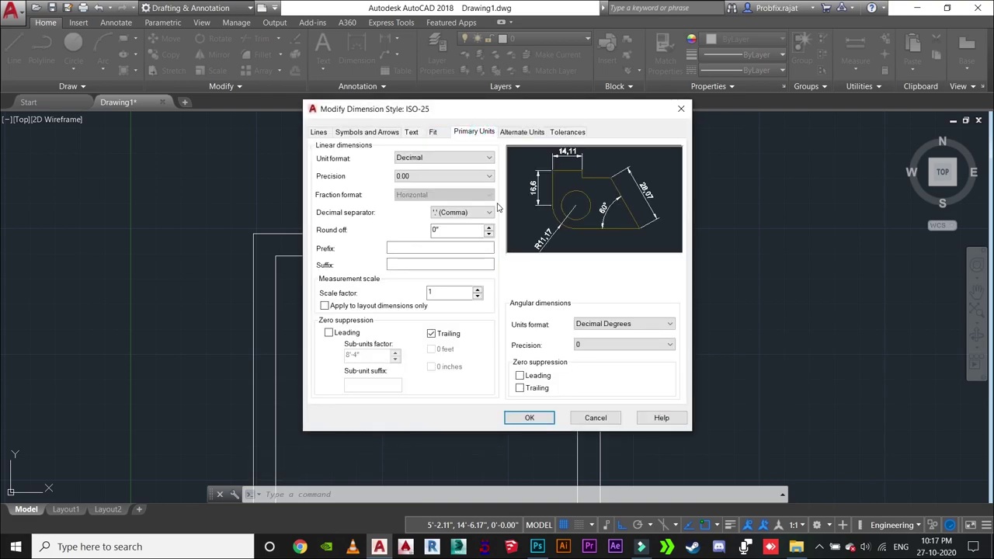
{"action": "left_click", "coordinate": [436, 158]}
{"action": "left_click", "coordinate": [421, 185]}
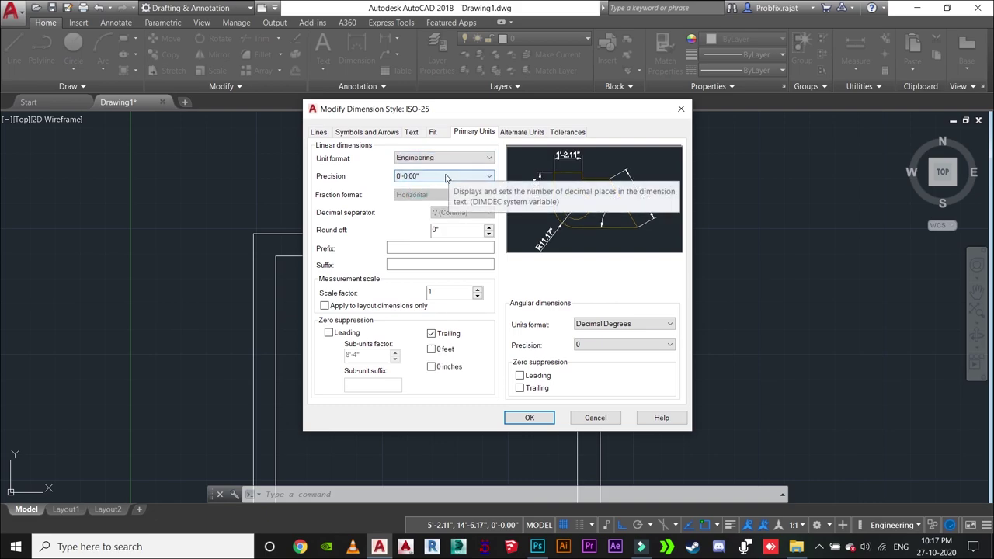
{"action": "left_click", "coordinate": [531, 417]}
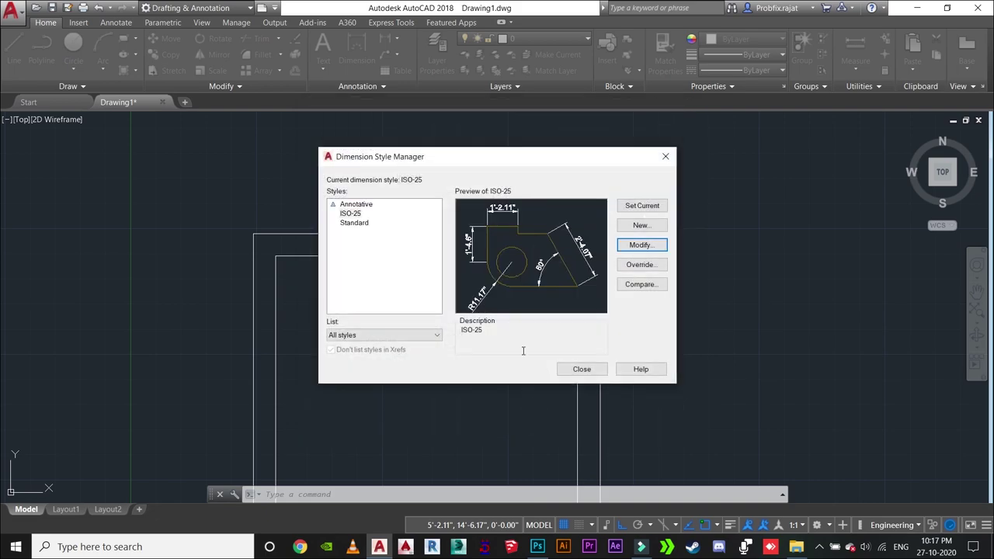
{"action": "left_click", "coordinate": [631, 207]}
{"action": "left_click", "coordinate": [579, 370]}
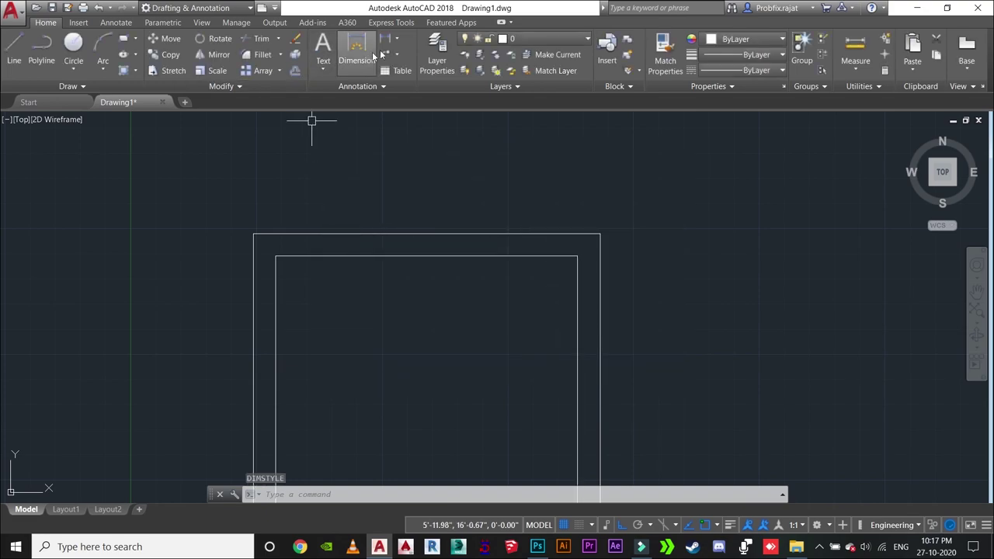
Add 10' dimensions to the inner rectangle's top line and right side
{"action": "left_click", "coordinate": [357, 51]}
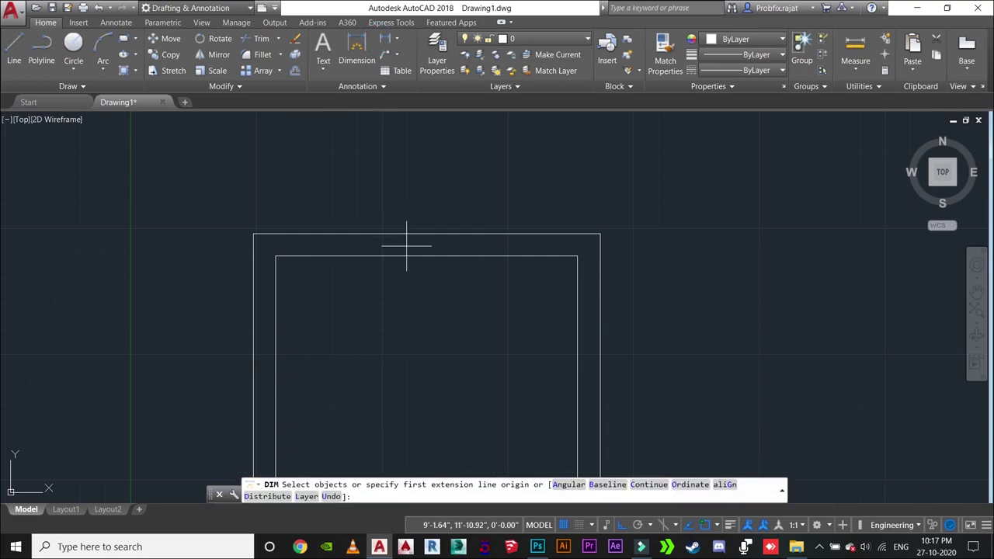
{"action": "left_click", "coordinate": [407, 255]}
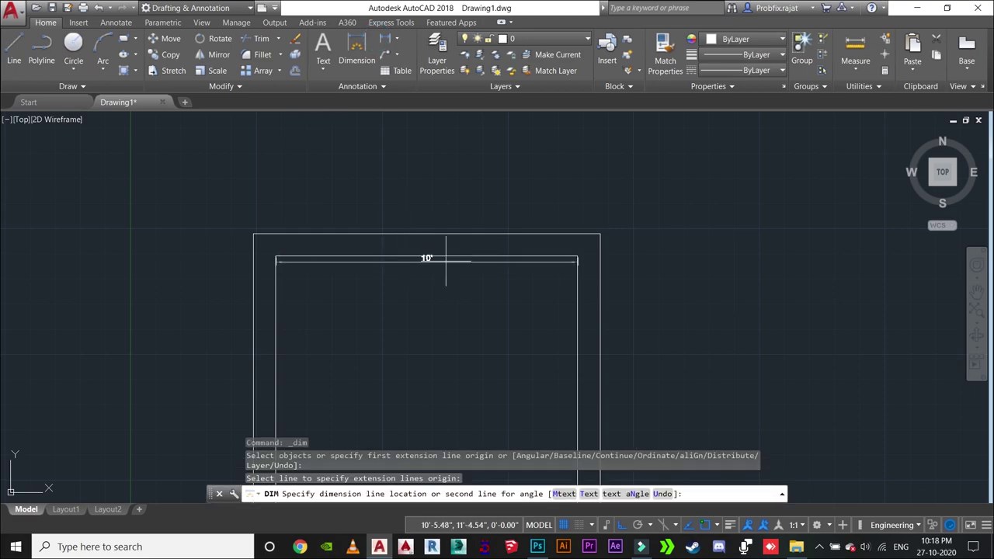
{"action": "scroll", "coordinate": [397, 225], "scroll_direction": "up", "scroll_amount": 5}
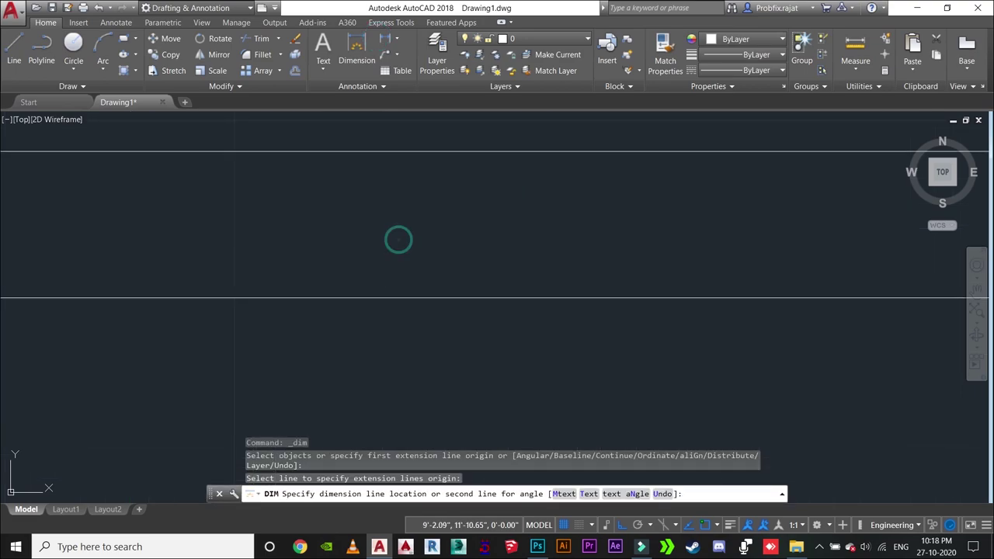
{"action": "left_click", "coordinate": [426, 243]}
{"action": "scroll", "coordinate": [295, 178], "scroll_direction": "down", "scroll_amount": 2}
{"action": "scroll", "coordinate": [343, 204], "scroll_direction": "down", "scroll_amount": 4}
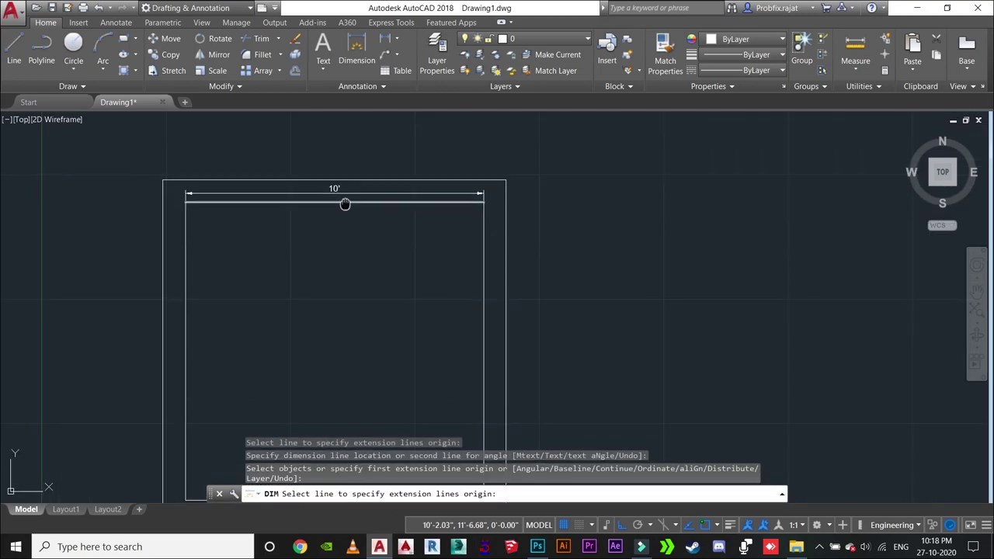
{"action": "scroll", "coordinate": [343, 206], "scroll_direction": "up", "scroll_amount": 3}
{"action": "left_click", "coordinate": [544, 203]}
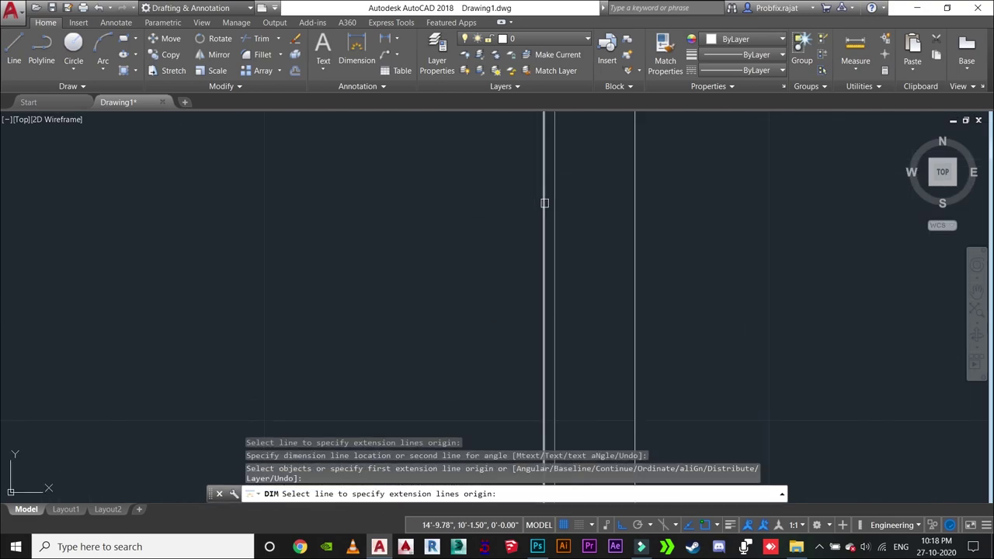
{"action": "scroll", "coordinate": [587, 206], "scroll_direction": "down", "scroll_amount": 3}
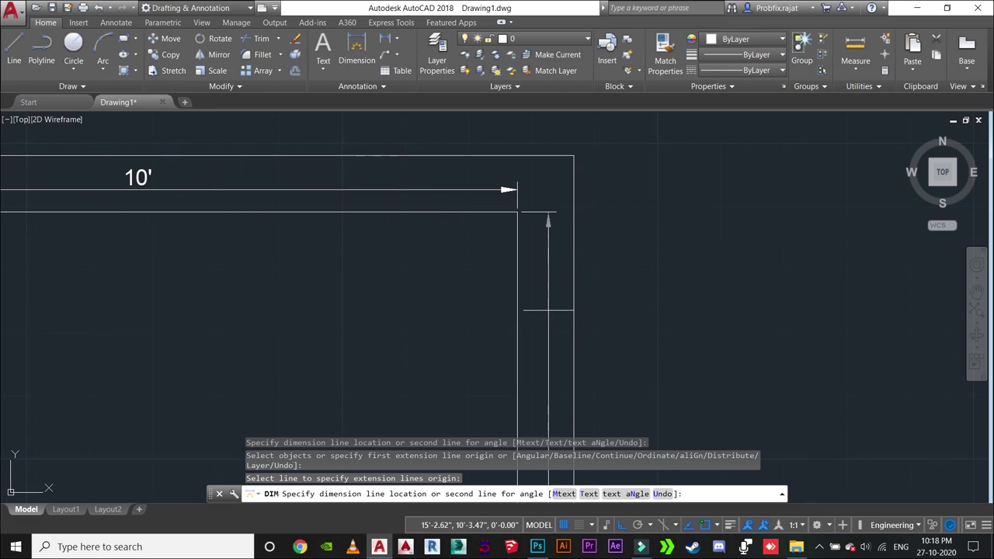
{"action": "left_click", "coordinate": [546, 309]}
{"action": "scroll", "coordinate": [606, 300], "scroll_direction": "down", "scroll_amount": 3}
{"action": "middle_click_drag", "start_coordinate": [605, 300], "coordinate": [572, 138]}
{"action": "scroll", "coordinate": [566, 211], "scroll_direction": "up", "scroll_amount": 3}
{"action": "scroll", "coordinate": [606, 202], "scroll_direction": "down", "scroll_amount": 2}
{"action": "middle_click_drag", "start_coordinate": [606, 202], "coordinate": [574, 278]}
{"action": "scroll", "coordinate": [574, 277], "scroll_direction": "up", "scroll_amount": 2}
{"action": "scroll", "coordinate": [504, 233], "scroll_direction": "up", "scroll_amount": 2}
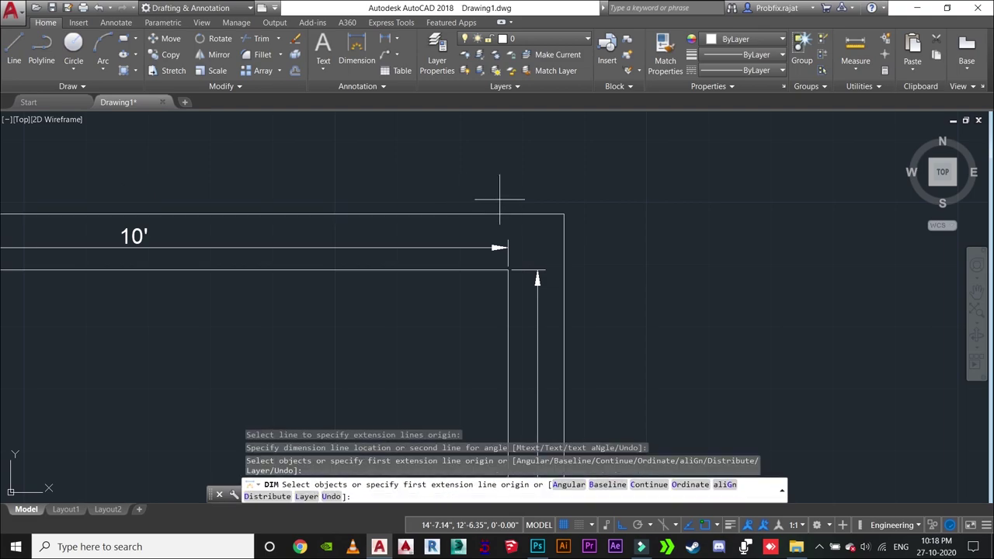
{"action": "scroll", "coordinate": [497, 201], "scroll_direction": "down", "scroll_amount": 2}
{"action": "key", "text": "Escape"}
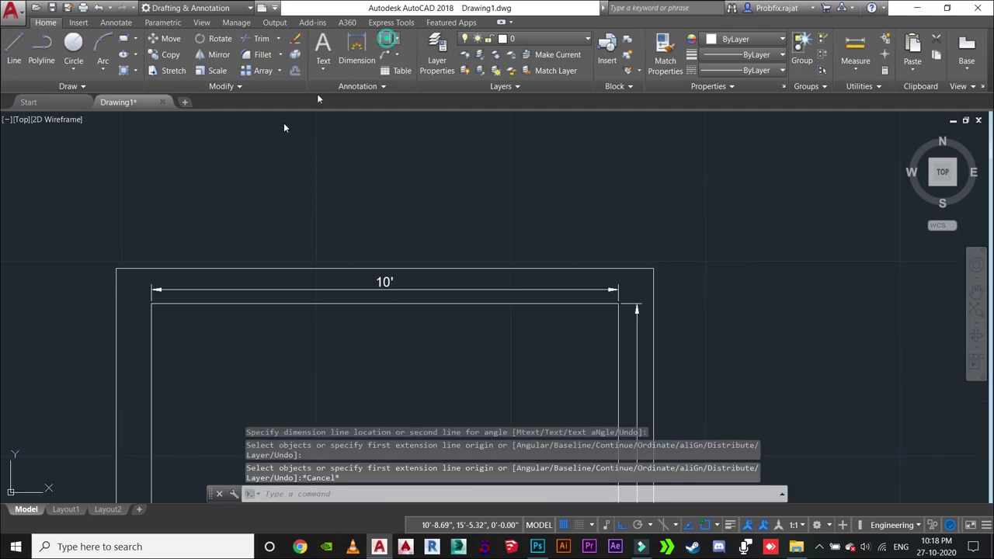
Dimension the outer rectangle's top edge at 11'-6", placed above it
{"action": "left_click", "coordinate": [384, 39]}
{"action": "left_click", "coordinate": [117, 268]}
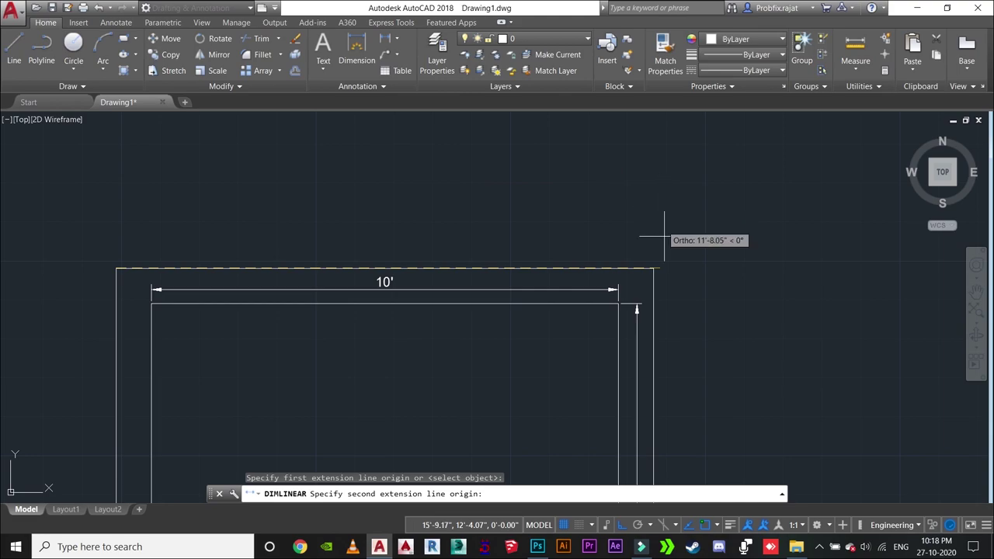
{"action": "left_click", "coordinate": [654, 269]}
{"action": "scroll", "coordinate": [431, 259], "scroll_direction": "up", "scroll_amount": 5}
{"action": "scroll", "coordinate": [427, 249], "scroll_direction": "down", "scroll_amount": 4}
{"action": "mouse_move", "coordinate": [422, 215]}
{"action": "middle_mouse_down"}
{"action": "mouse_move", "coordinate": [464, 293]}
{"action": "mouse_move", "coordinate": [470, 280]}
{"action": "middle_mouse_up"}
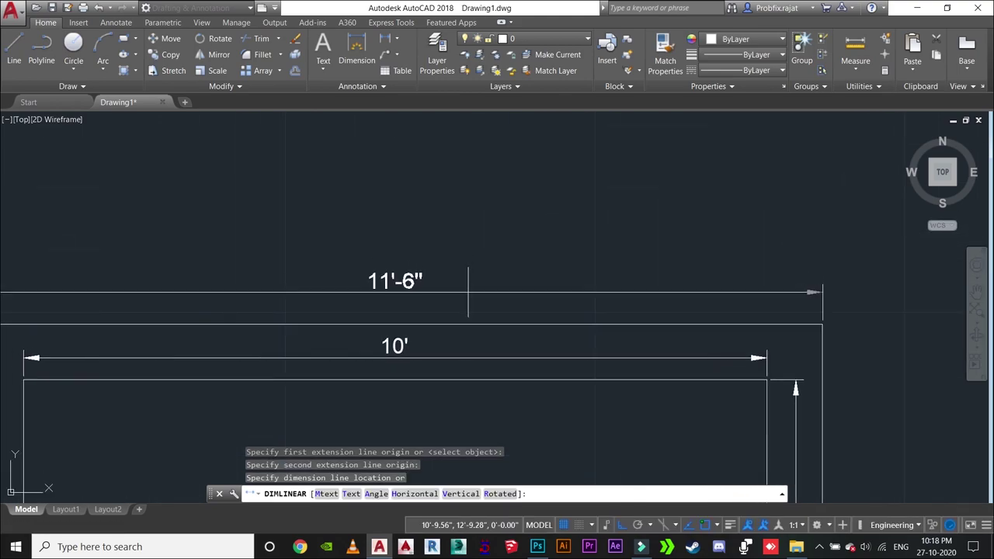
{"action": "left_click", "coordinate": [468, 293]}
{"action": "scroll", "coordinate": [497, 235], "scroll_direction": "down", "scroll_amount": 5}
{"action": "mouse_move", "coordinate": [548, 206]}
{"action": "middle_mouse_down"}
{"action": "mouse_move", "coordinate": [505, 213]}
{"action": "mouse_move", "coordinate": [395, 284]}
{"action": "middle_mouse_up"}
Dimension the outer rectangle's right side at 11'-6", placed to its right
{"action": "left_click", "coordinate": [384, 40]}
{"action": "scroll", "coordinate": [483, 172], "scroll_direction": "up", "scroll_amount": 4}
{"action": "scroll", "coordinate": [455, 161], "scroll_direction": "down", "scroll_amount": 2}
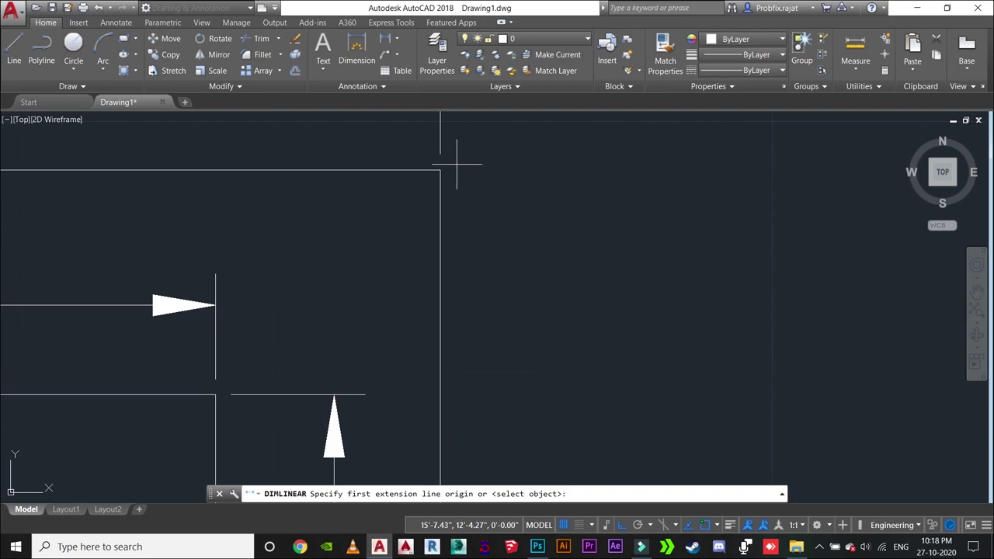
{"action": "left_click", "coordinate": [439, 167]}
{"action": "scroll", "coordinate": [487, 281], "scroll_direction": "down", "scroll_amount": 3}
{"action": "middle_click_drag", "start_coordinate": [493, 290], "coordinate": [532, 143]}
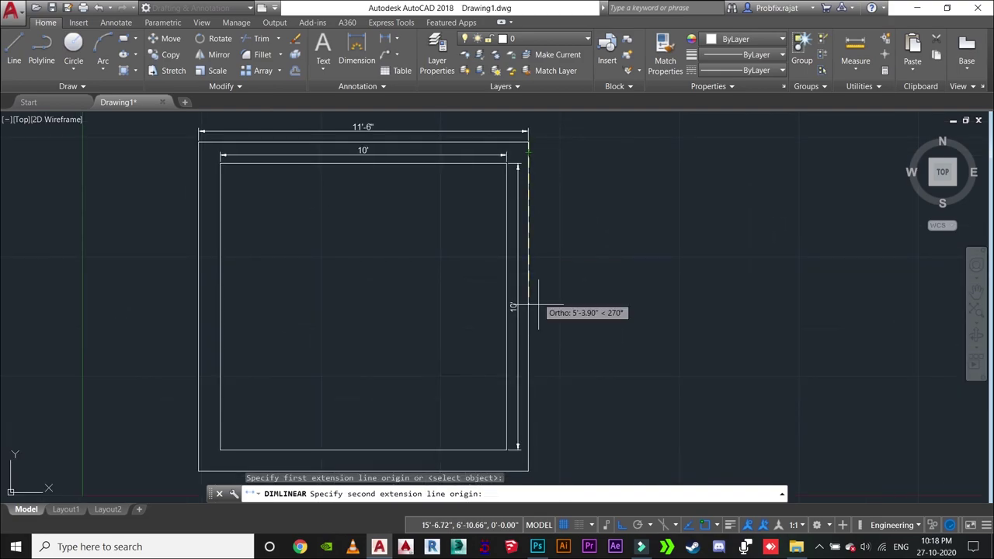
{"action": "middle_click_drag", "start_coordinate": [539, 333], "coordinate": [539, 233]}
{"action": "left_click", "coordinate": [528, 361]}
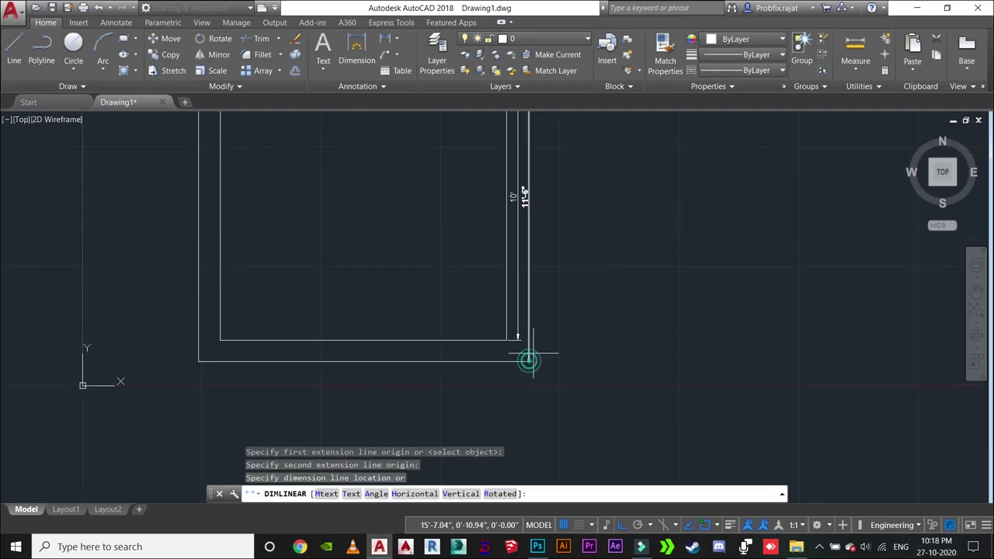
{"action": "scroll", "coordinate": [536, 326], "scroll_direction": "up", "scroll_amount": 2}
{"action": "middle_click_drag", "start_coordinate": [557, 299], "coordinate": [547, 391]}
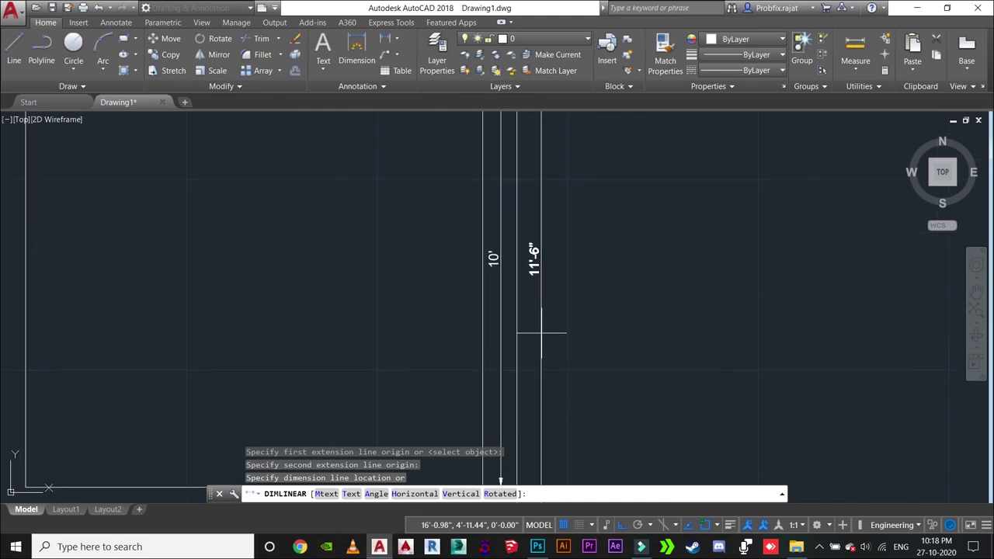
{"action": "left_click", "coordinate": [550, 318]}
{"action": "scroll", "coordinate": [614, 310], "scroll_direction": "down", "scroll_amount": 3}
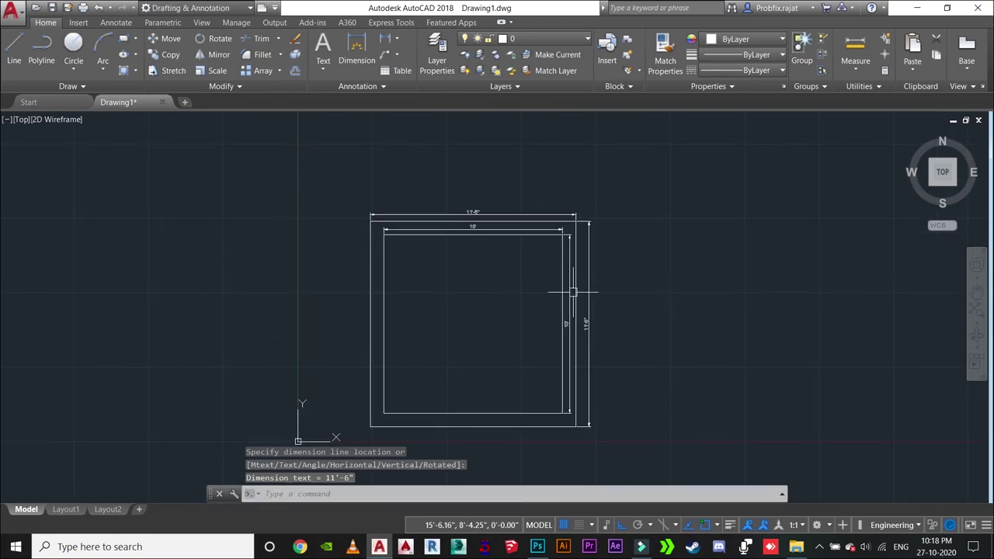
{"action": "scroll", "coordinate": [539, 302], "scroll_direction": "up", "scroll_amount": 2}
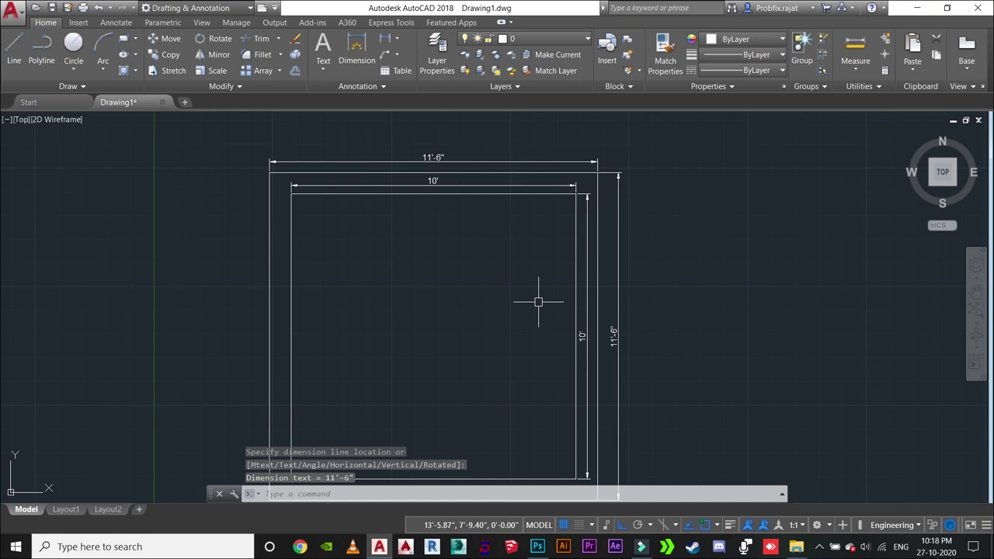
{"action": "middle_click_drag", "start_coordinate": [539, 302], "coordinate": [539, 318]}
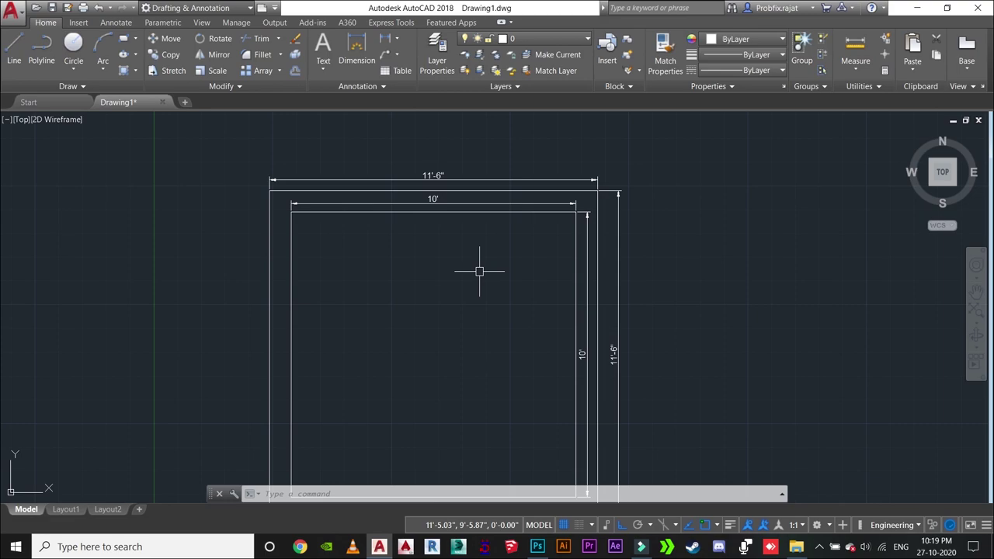
Window-select both rectangles and all their dimensions and delete them
{"action": "scroll", "coordinate": [479, 270], "scroll_direction": "down", "scroll_amount": 4}
{"action": "middle_click_drag", "start_coordinate": [476, 274], "coordinate": [406, 254]}
{"action": "scroll", "coordinate": [409, 270], "scroll_direction": "up", "scroll_amount": 2}
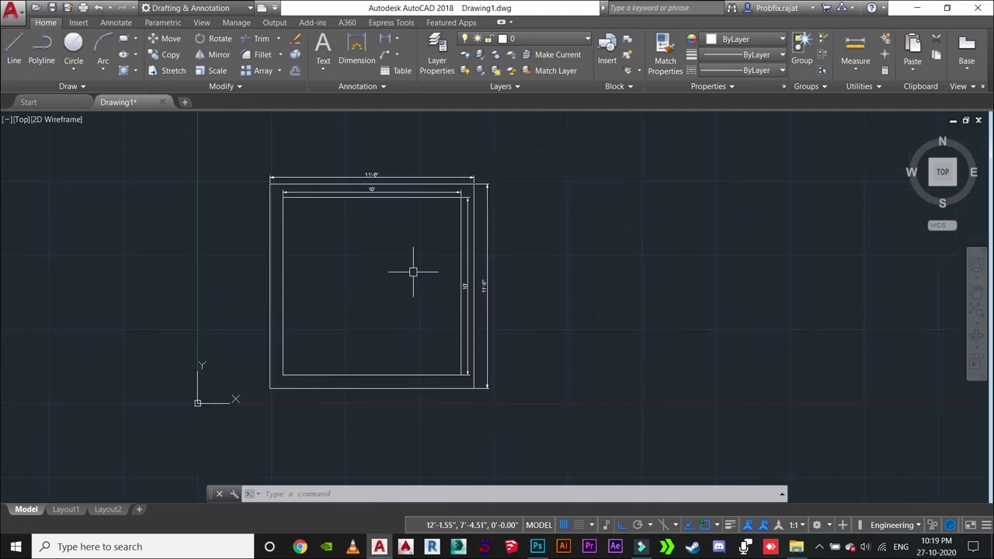
{"action": "left_click", "coordinate": [526, 422]}
{"action": "left_click", "coordinate": [214, 144]}
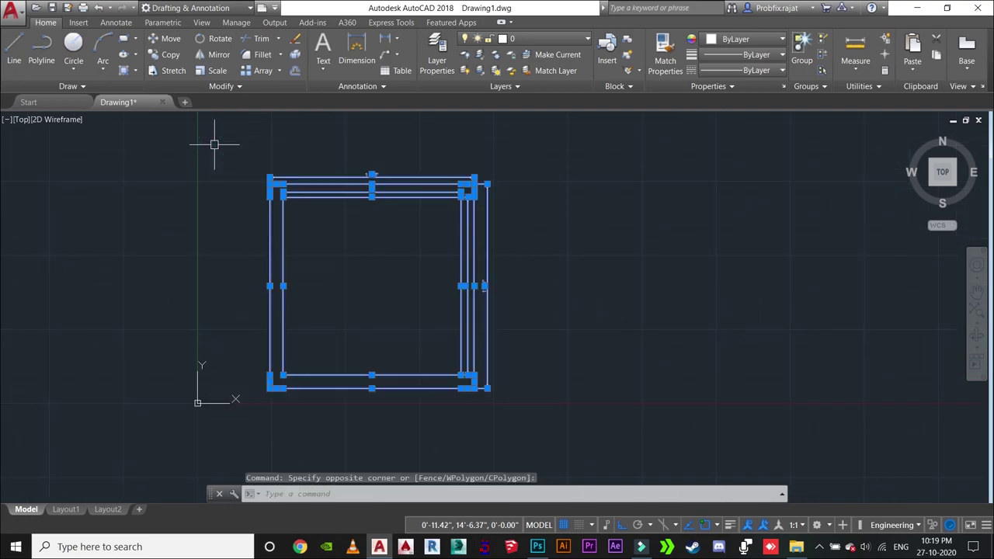
{"action": "key", "text": "Delete"}
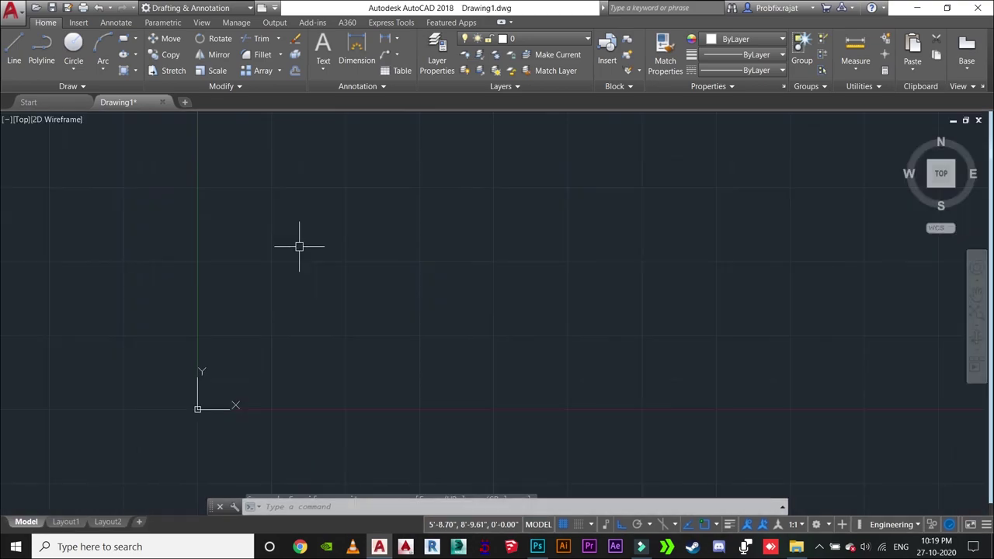
Pan and zoom around the empty model space, bringing the origin toward the lower left
{"action": "middle_click_drag", "start_coordinate": [299, 246], "coordinate": [259, 240]}
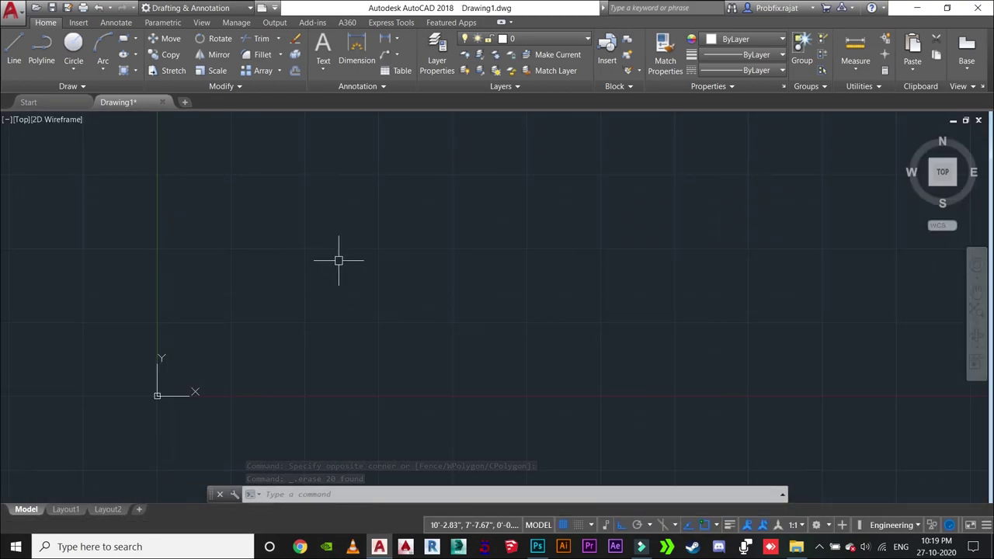
{"action": "middle_click_drag", "start_coordinate": [337, 259], "coordinate": [305, 288]}
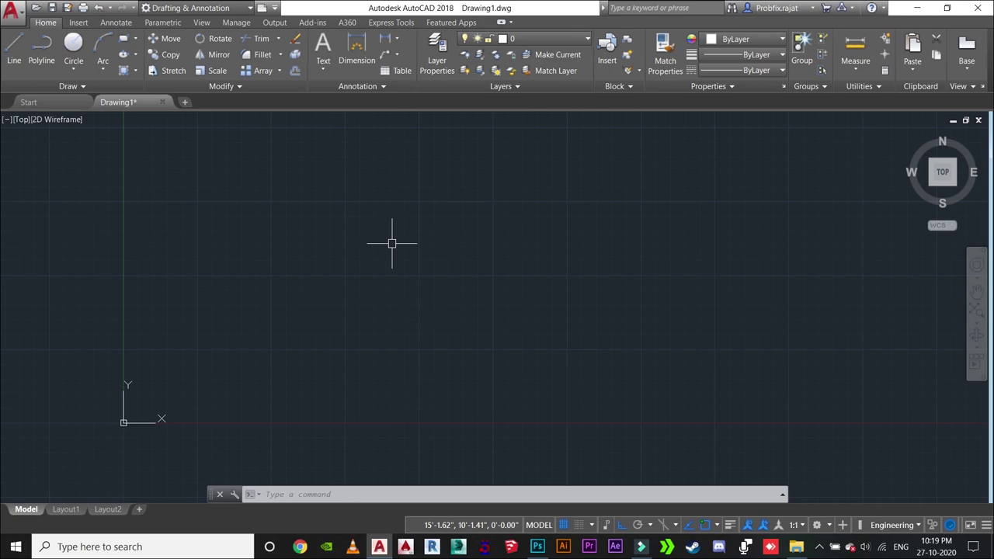
{"action": "middle_click_drag", "start_coordinate": [346, 277], "coordinate": [358, 256]}
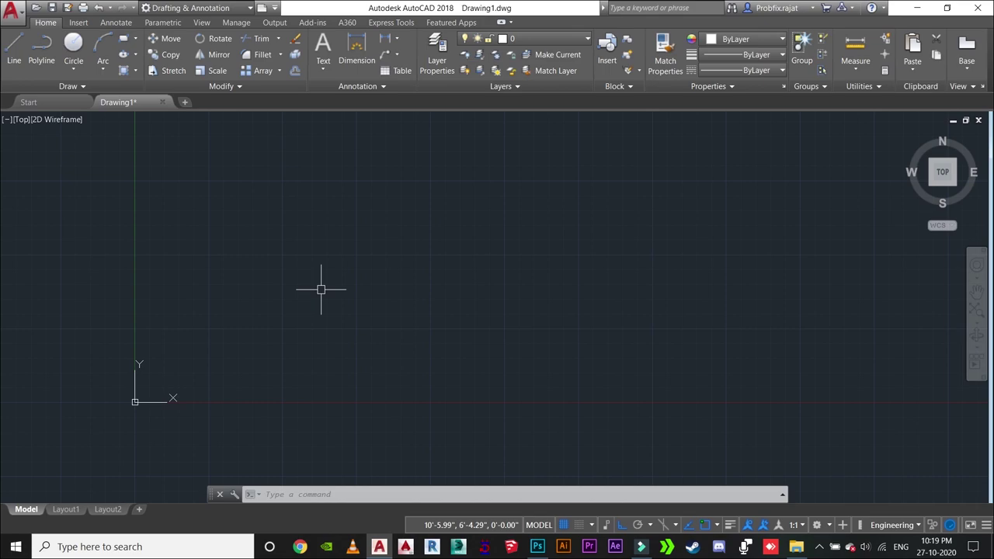
{"action": "middle_click_drag", "start_coordinate": [306, 229], "coordinate": [332, 259]}
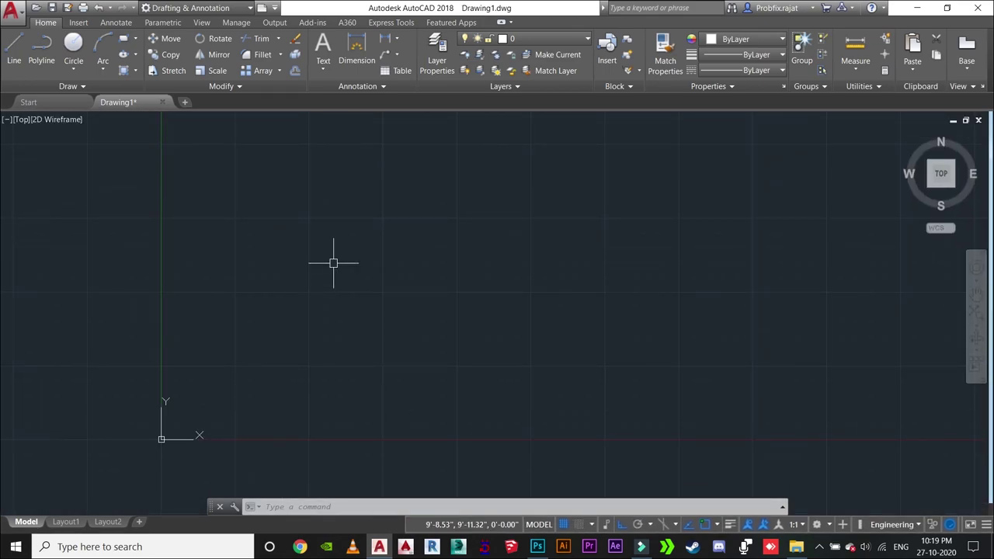
{"action": "scroll", "coordinate": [333, 262], "scroll_direction": "down", "scroll_amount": 5}
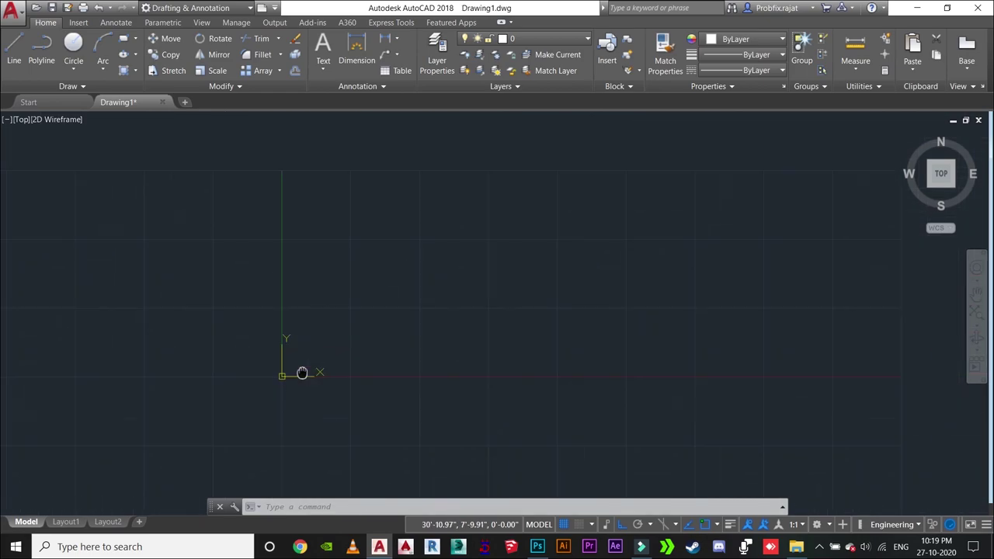
{"action": "scroll", "coordinate": [295, 370], "scroll_direction": "up", "scroll_amount": 5}
{"action": "mouse_move", "coordinate": [350, 288]}
{"action": "middle_mouse_down"}
{"action": "mouse_move", "coordinate": [538, 211]}
{"action": "mouse_move", "coordinate": [532, 310]}
{"action": "mouse_move", "coordinate": [454, 286]}
{"action": "middle_mouse_up"}
{"action": "scroll", "coordinate": [450, 284], "scroll_direction": "down", "scroll_amount": 5}
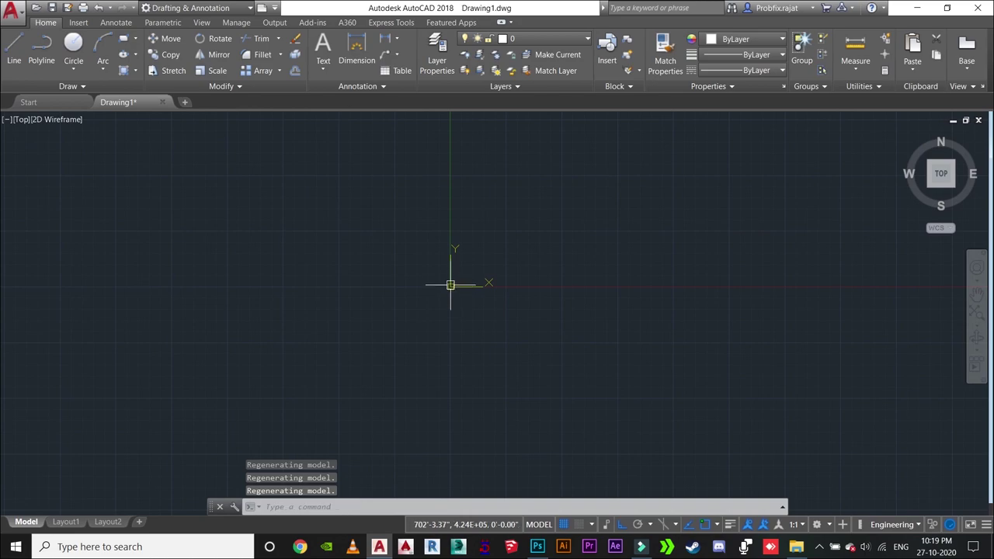
{"action": "middle_click_drag", "start_coordinate": [451, 284], "coordinate": [84, 271]}
{"action": "middle_click_drag", "start_coordinate": [251, 256], "coordinate": [376, 304]}
{"action": "scroll", "coordinate": [221, 297], "scroll_direction": "up", "scroll_amount": 6}
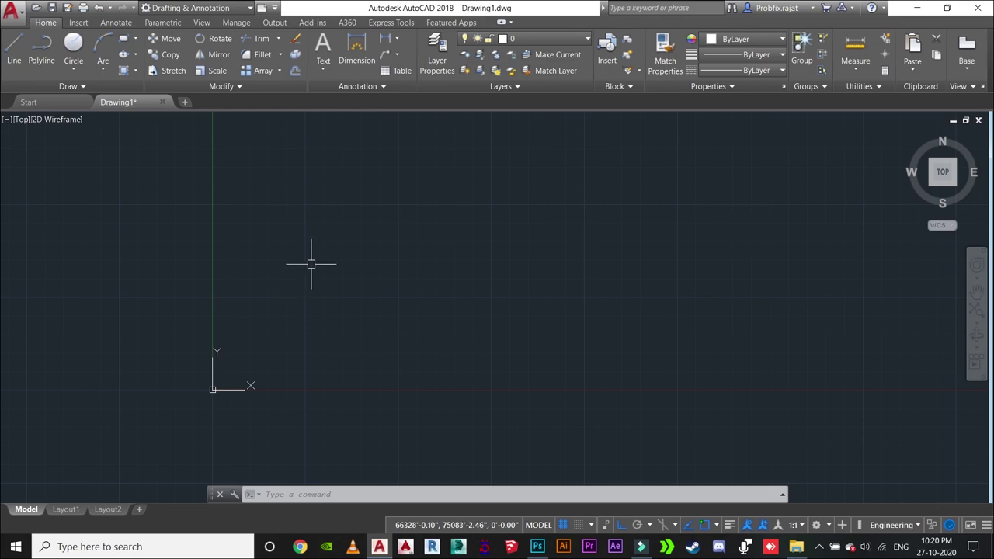
{"action": "mouse_move", "coordinate": [313, 260]}
{"action": "middle_mouse_down"}
{"action": "mouse_move", "coordinate": [236, 320]}
{"action": "mouse_move", "coordinate": [257, 275]}
{"action": "middle_mouse_up"}
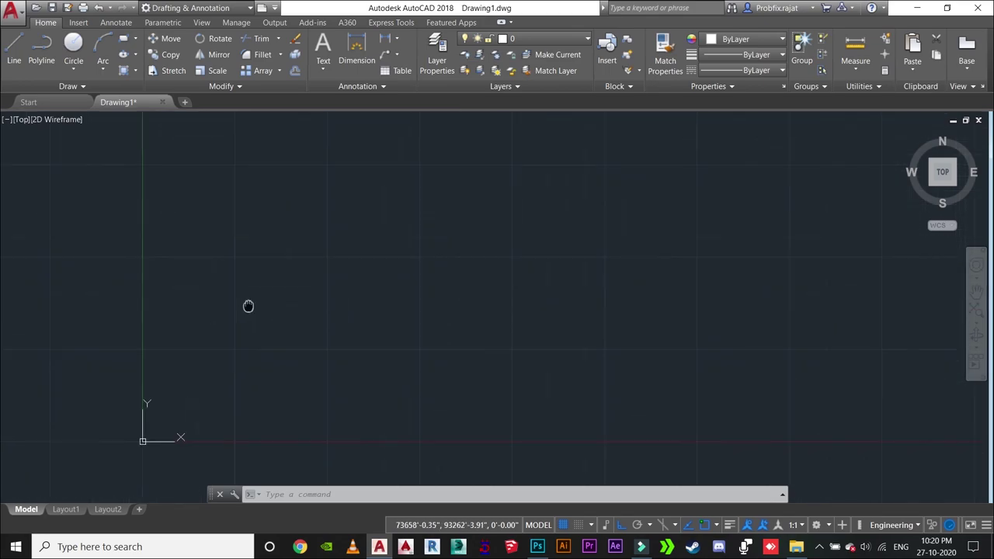
{"action": "type", "text": "un"}
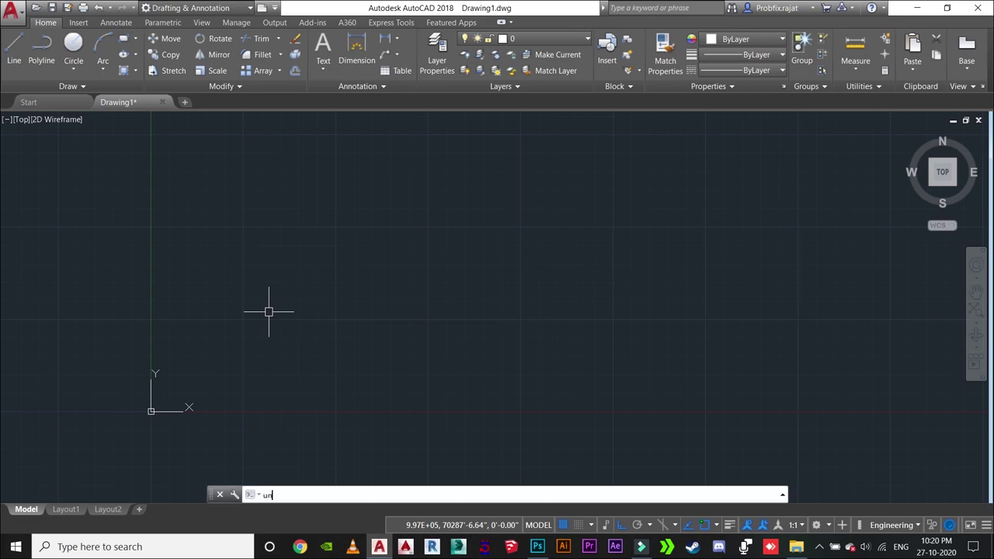
Change the length type from Engineering to Decimal with 0.00 precision in Drawing Units
{"action": "key", "text": "Return"}
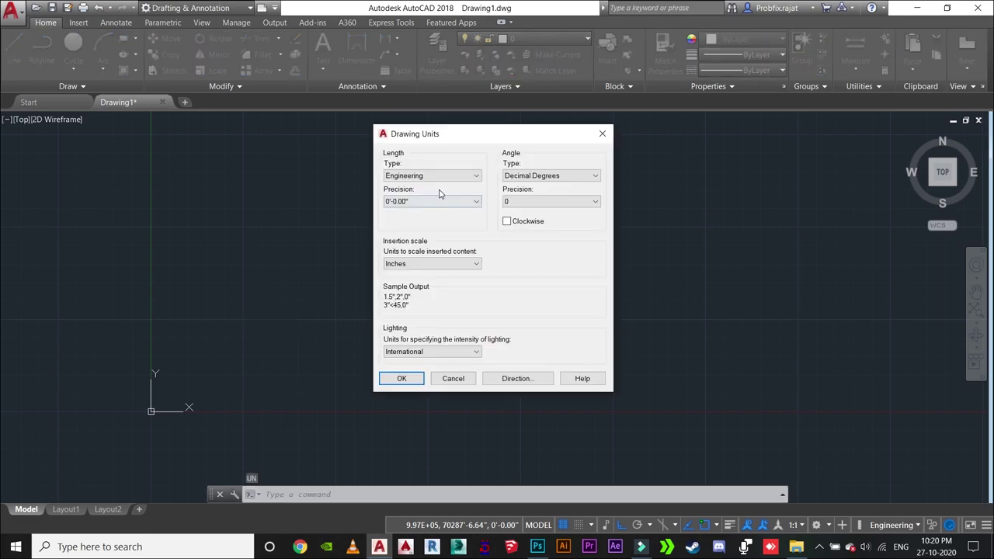
{"action": "left_click", "coordinate": [438, 176]}
{"action": "left_click", "coordinate": [423, 195]}
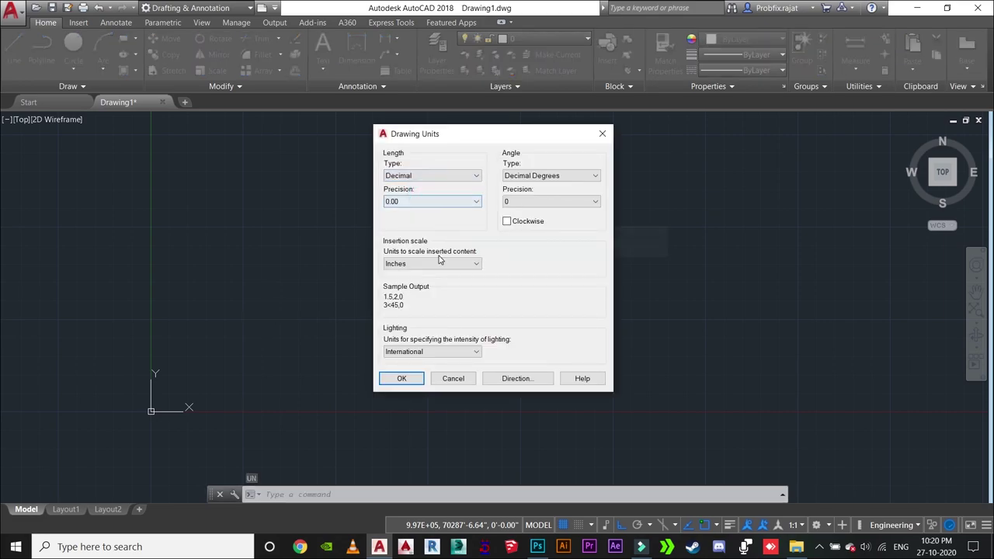
{"action": "left_click", "coordinate": [401, 378]}
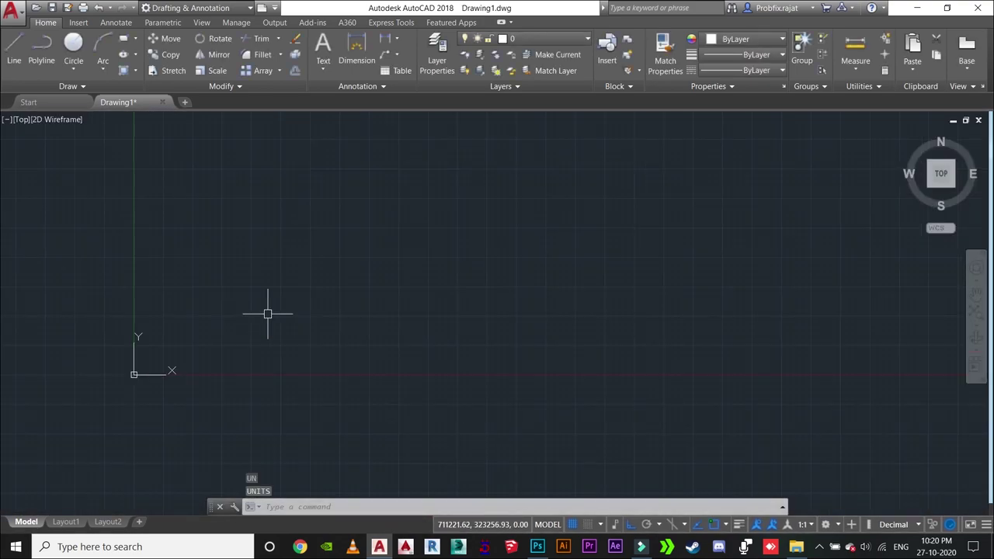
{"action": "scroll", "coordinate": [268, 310], "scroll_direction": "up", "scroll_amount": 3}
{"action": "scroll", "coordinate": [240, 276], "scroll_direction": "down", "scroll_amount": 2}
{"action": "mouse_move", "coordinate": [239, 276]}
{"action": "middle_mouse_down"}
{"action": "mouse_move", "coordinate": [216, 349]}
{"action": "mouse_move", "coordinate": [186, 375]}
{"action": "middle_mouse_up"}
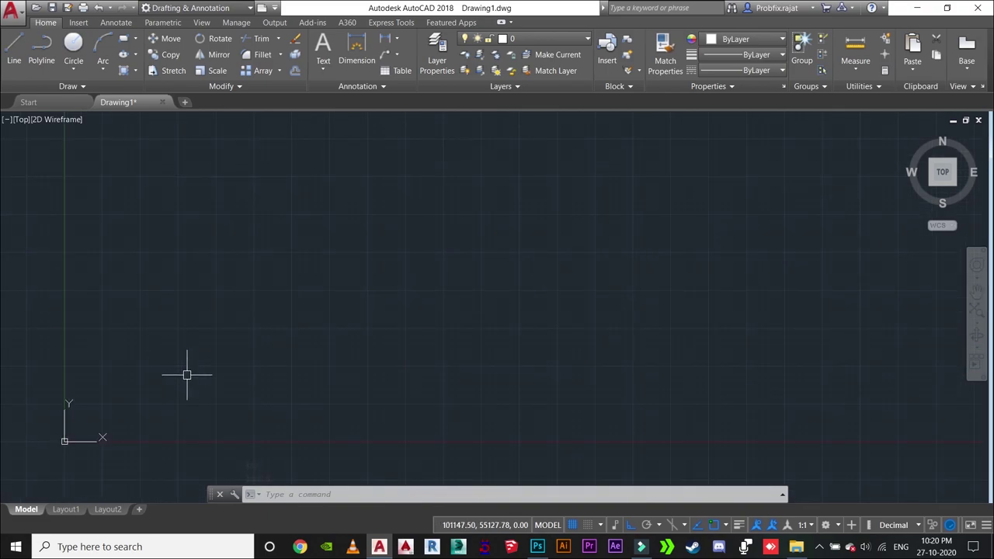
Start a LINE command and cancel it
{"action": "type", "text": "l"}
{"action": "key", "text": "Return"}
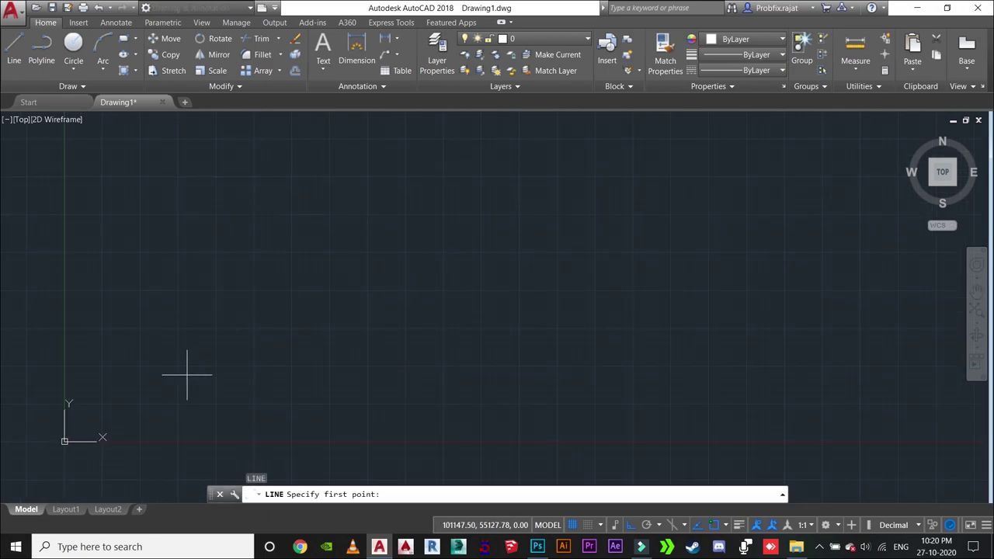
{"action": "key", "text": "Escape"}
{"action": "key", "text": "Escape"}
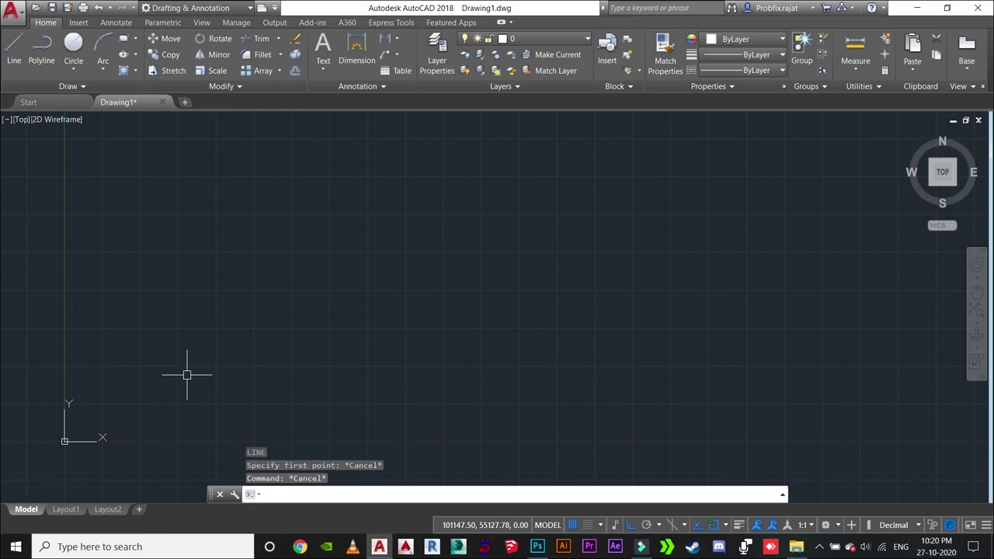
Reset the limits to 0,0 and 420,297 with LIM, then start LINE
{"action": "type", "text": "LI"}
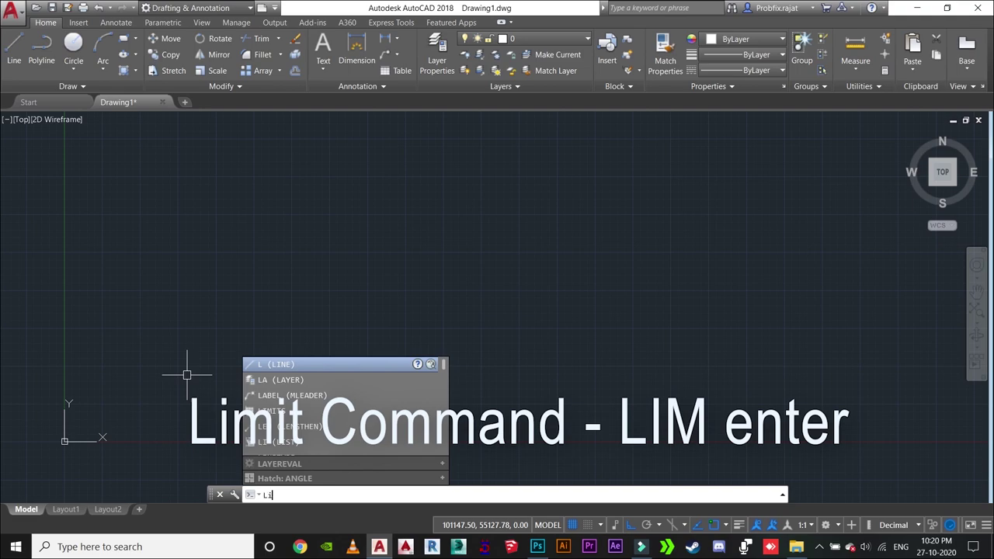
{"action": "type", "text": "M"}
{"action": "key", "text": "Return"}
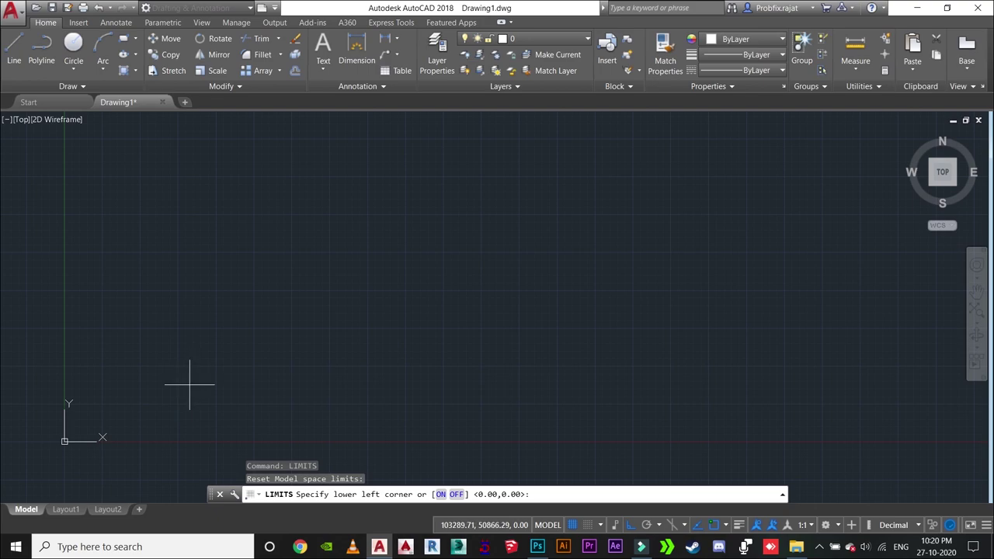
{"action": "key", "text": "Return"}
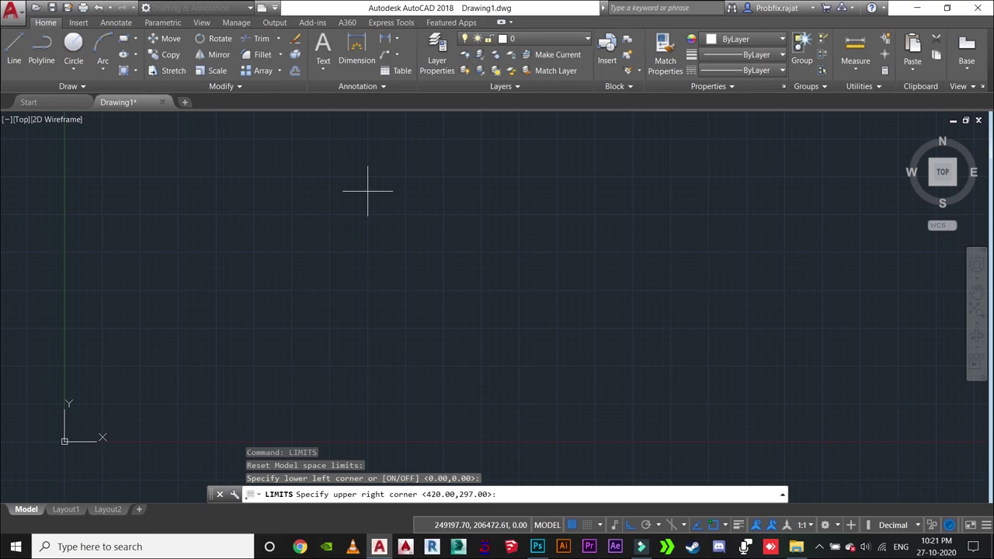
{"action": "key", "text": "Return"}
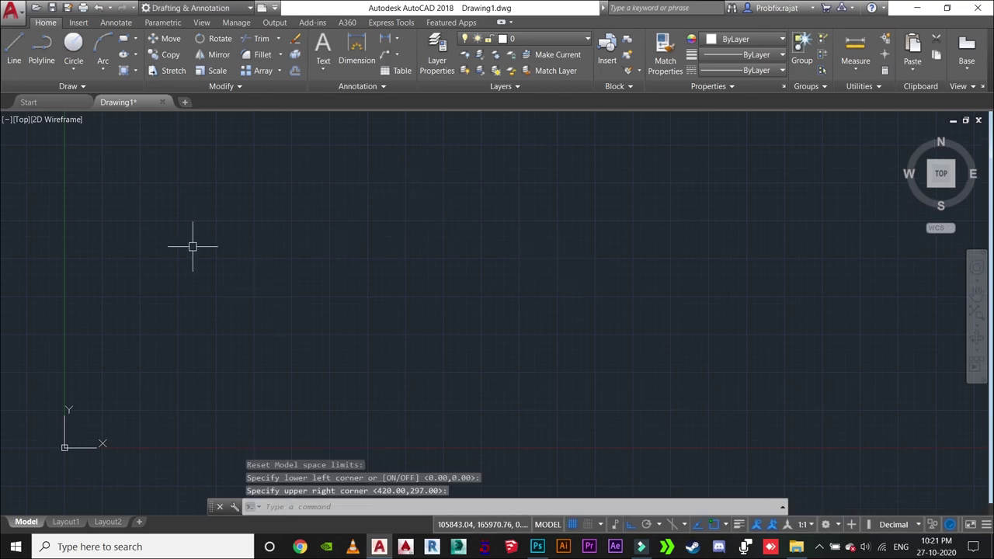
{"action": "type", "text": "l"}
{"action": "key", "text": "Return"}
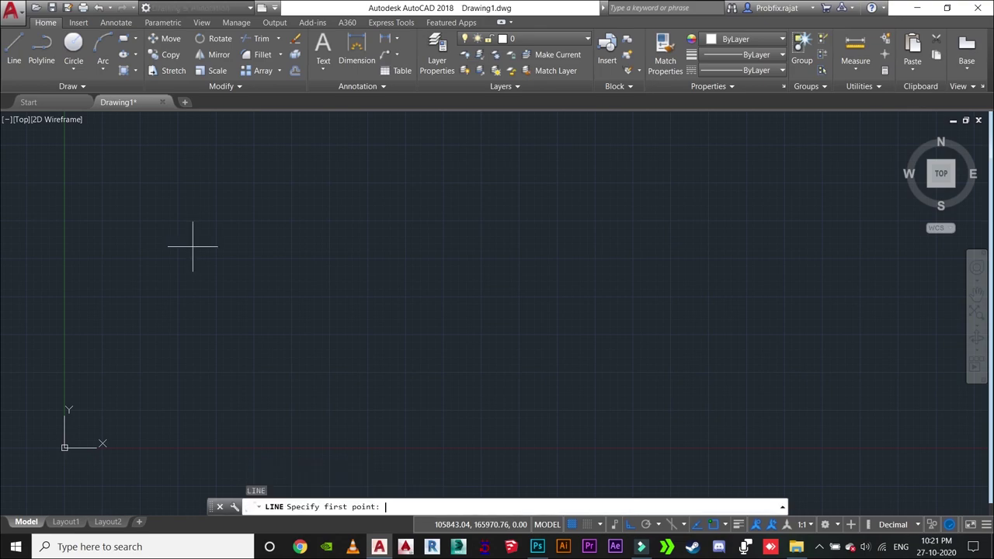
Begin a line chain with a vertical segment, turn Ortho off, and zigzag to the canvas's left edge
{"action": "left_click", "coordinate": [311, 326]}
{"action": "left_click", "coordinate": [244, 244]}
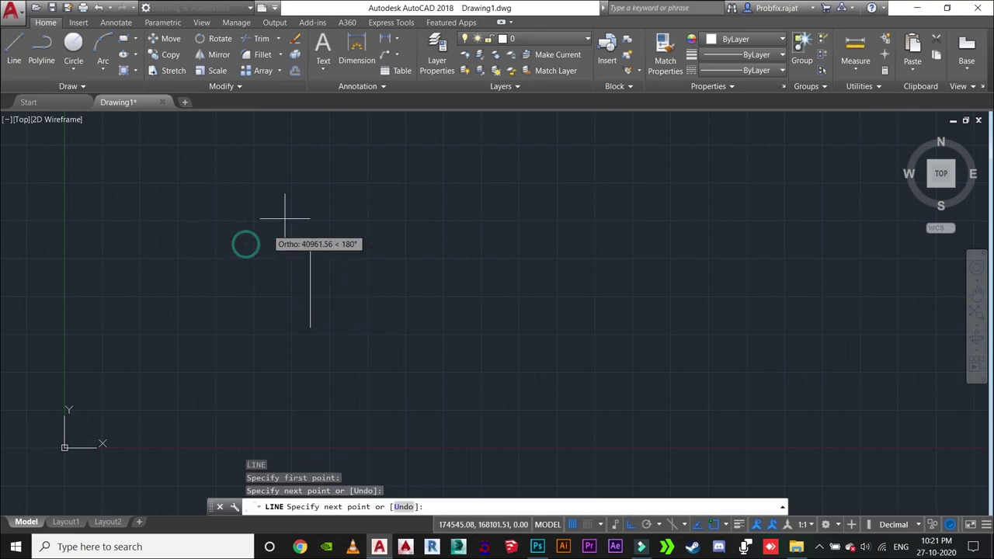
{"action": "left_click", "coordinate": [628, 525]}
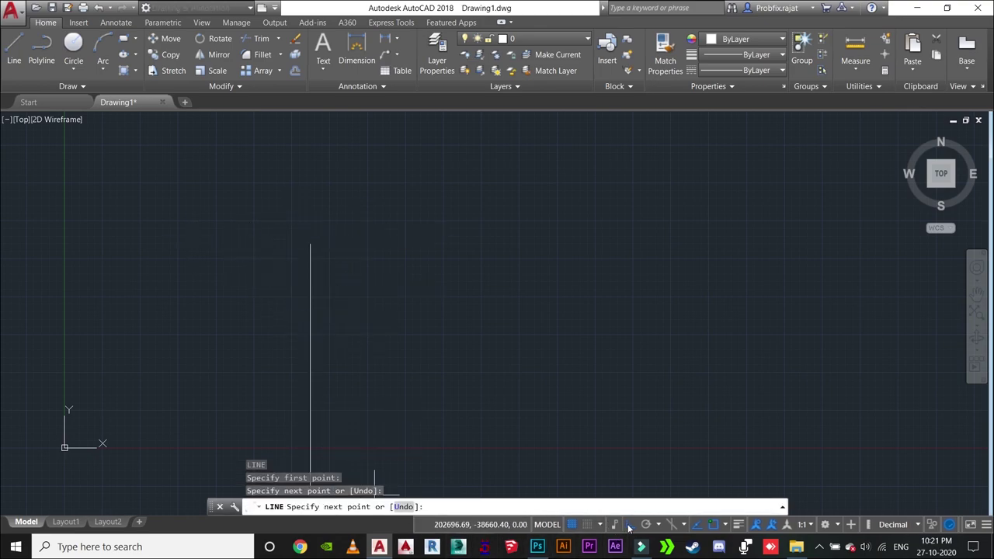
{"action": "left_click", "coordinate": [361, 286]}
{"action": "left_click", "coordinate": [489, 201]}
{"action": "left_click", "coordinate": [665, 249]}
{"action": "left_click", "coordinate": [531, 338]}
{"action": "left_click", "coordinate": [218, 223]}
{"action": "left_click", "coordinate": [1, 293]}
Continue the zigzag with eight more free-angle vertices, then end the line chain
{"action": "left_click", "coordinate": [250, 315]}
{"action": "left_click", "coordinate": [279, 202]}
{"action": "left_click", "coordinate": [366, 214]}
{"action": "left_click", "coordinate": [450, 278]}
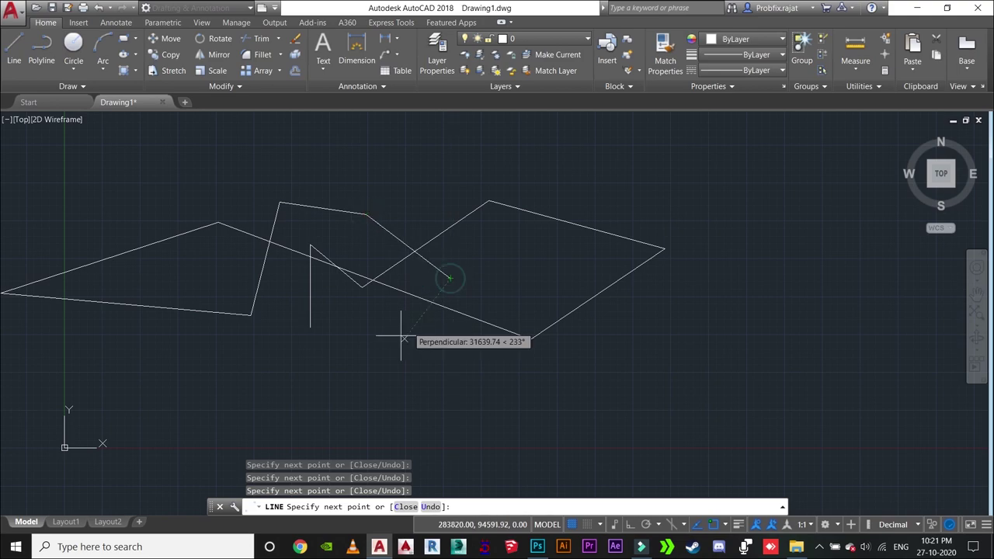
{"action": "left_click", "coordinate": [346, 354]}
{"action": "left_click", "coordinate": [215, 382]}
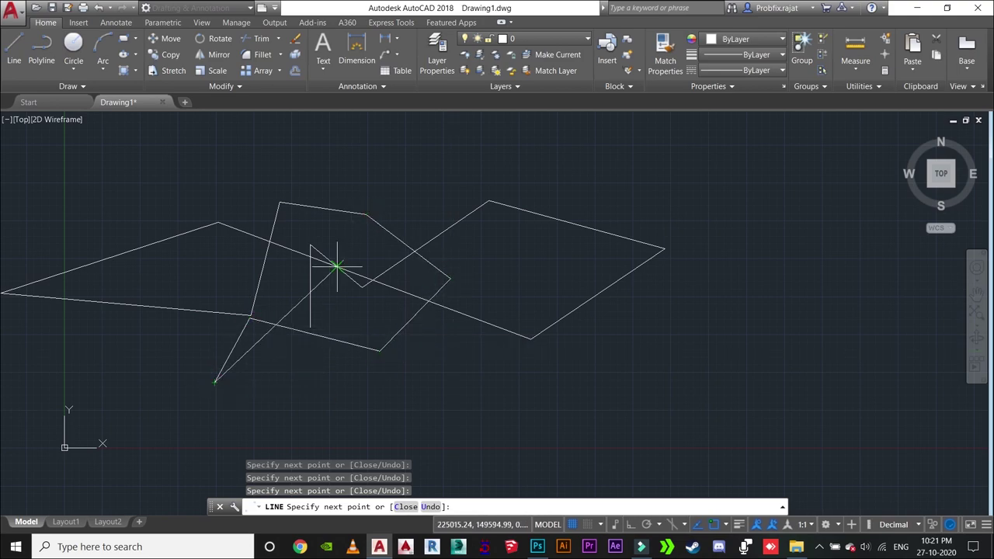
{"action": "left_click", "coordinate": [400, 309]}
{"action": "left_click", "coordinate": [487, 350]}
{"action": "key", "text": "Escape"}
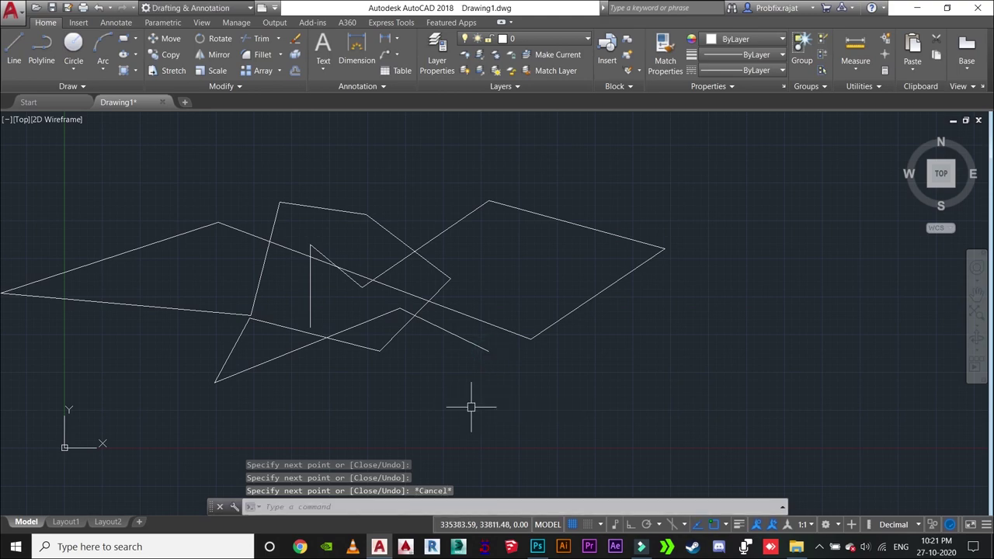
{"action": "type", "text": "LIM"}
Turn limits checking ON through the LIMITS prompt
{"action": "key", "text": "Return"}
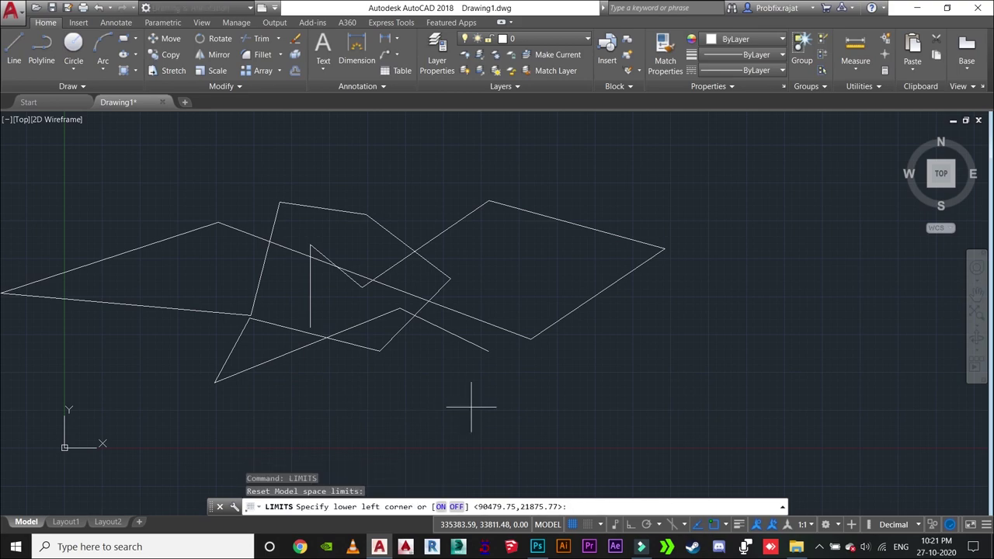
{"action": "left_click", "coordinate": [440, 506]}
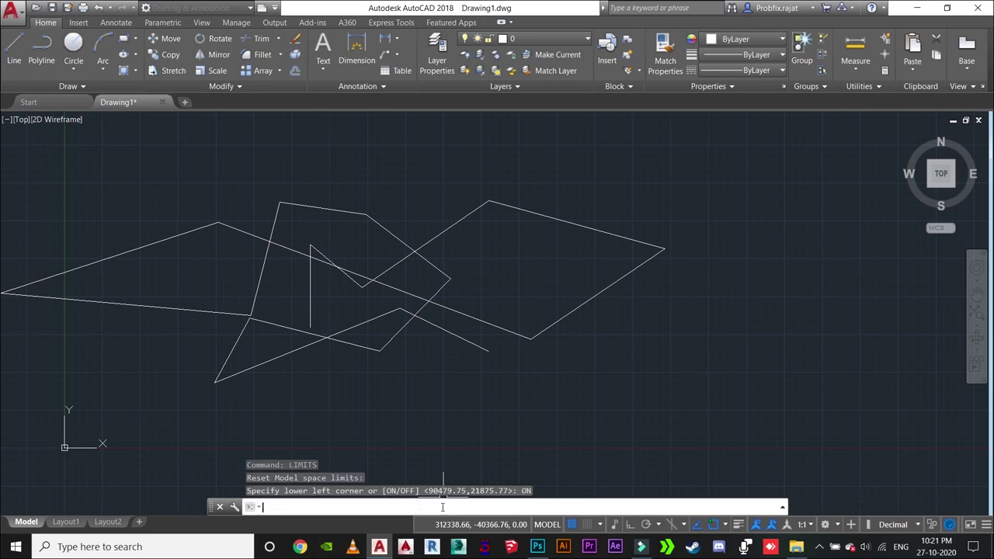
{"action": "type", "text": "1"}
{"action": "key", "text": "Return"}
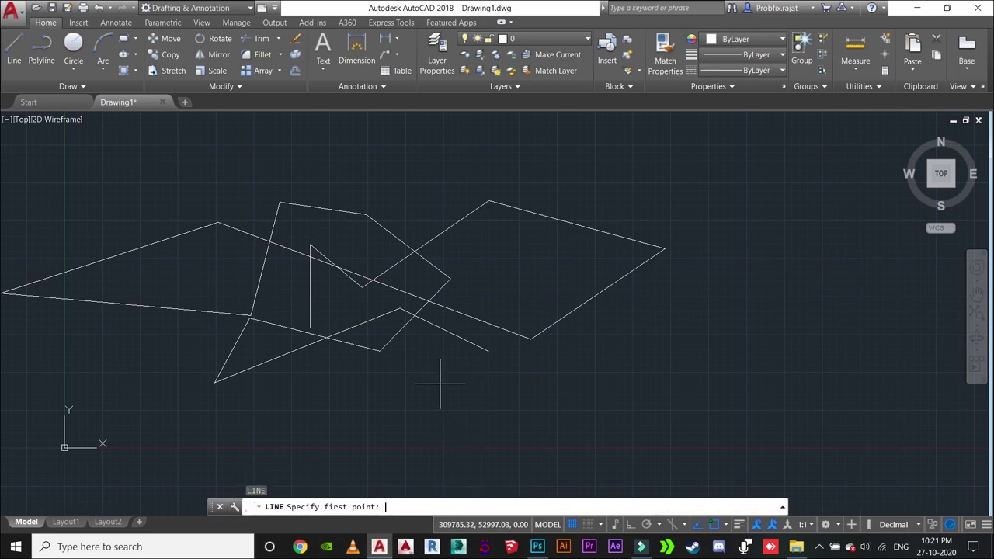
Draw more connected lines at lower left, with two points refused as outside limits
{"action": "left_click", "coordinate": [331, 383]}
{"action": "left_click", "coordinate": [361, 277]}
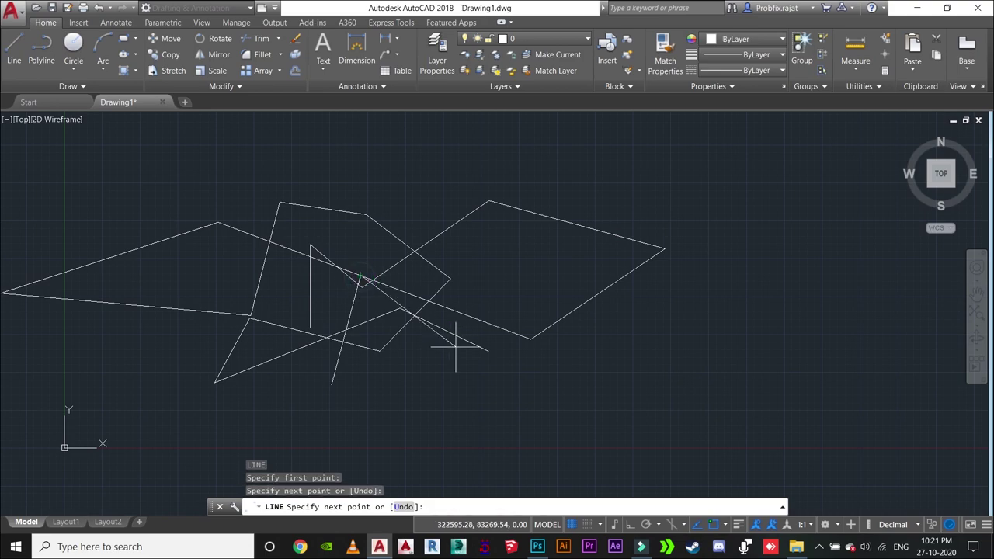
{"action": "left_click", "coordinate": [423, 376]}
{"action": "left_click", "coordinate": [400, 420]}
{"action": "left_click", "coordinate": [250, 419]}
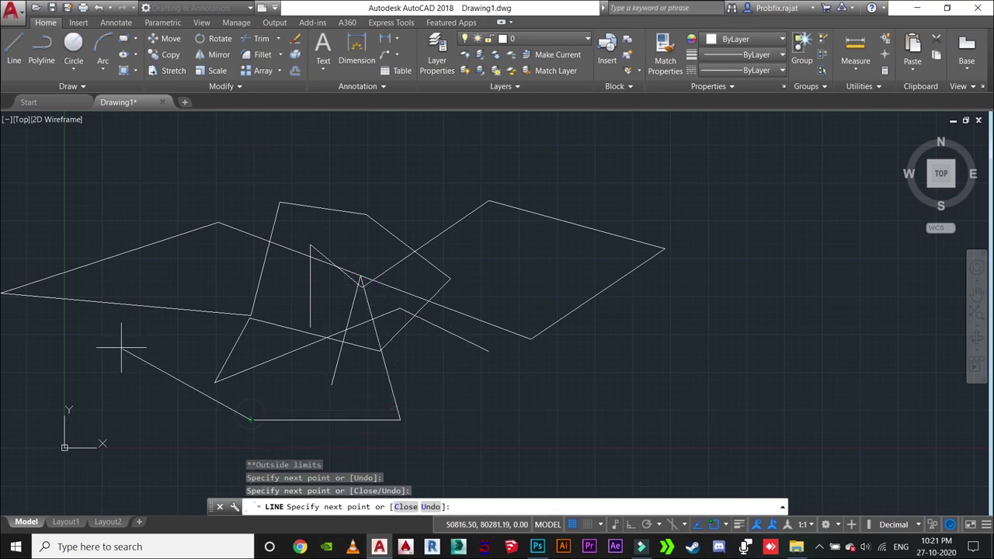
{"action": "left_click", "coordinate": [215, 382]}
{"action": "left_click", "coordinate": [200, 352]}
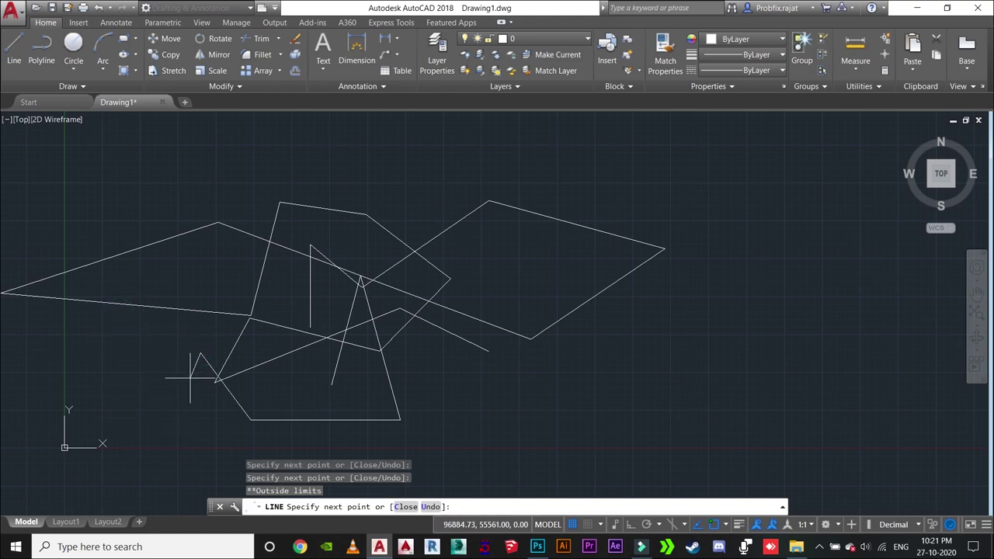
{"action": "left_click", "coordinate": [224, 227]}
{"action": "key", "text": "Escape"}
{"action": "scroll", "coordinate": [341, 353], "scroll_direction": "down", "scroll_amount": 4}
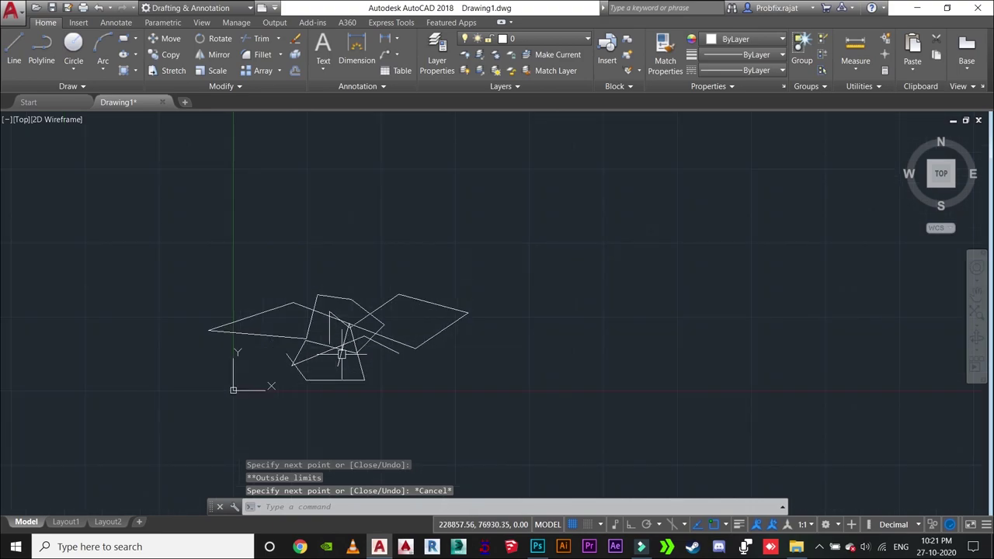
{"action": "type", "text": "l"}
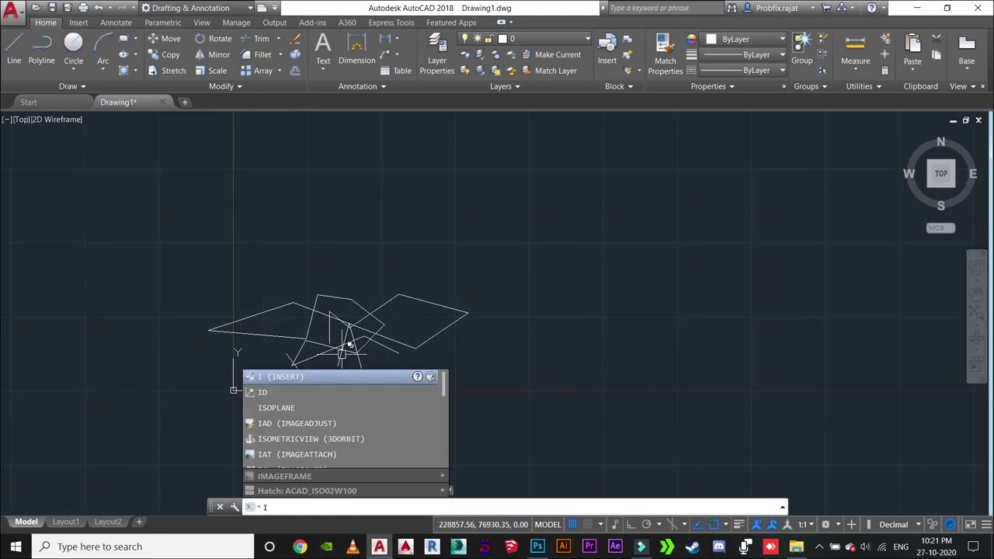
{"action": "key", "text": "BackSpace"}
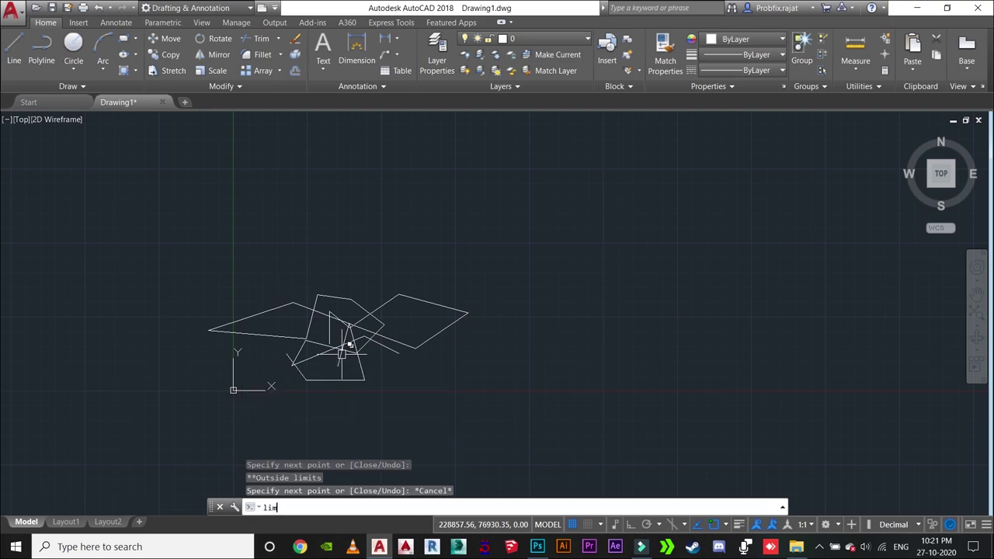
Turn limits checking OFF and clear any running command
{"action": "key", "text": "Return"}
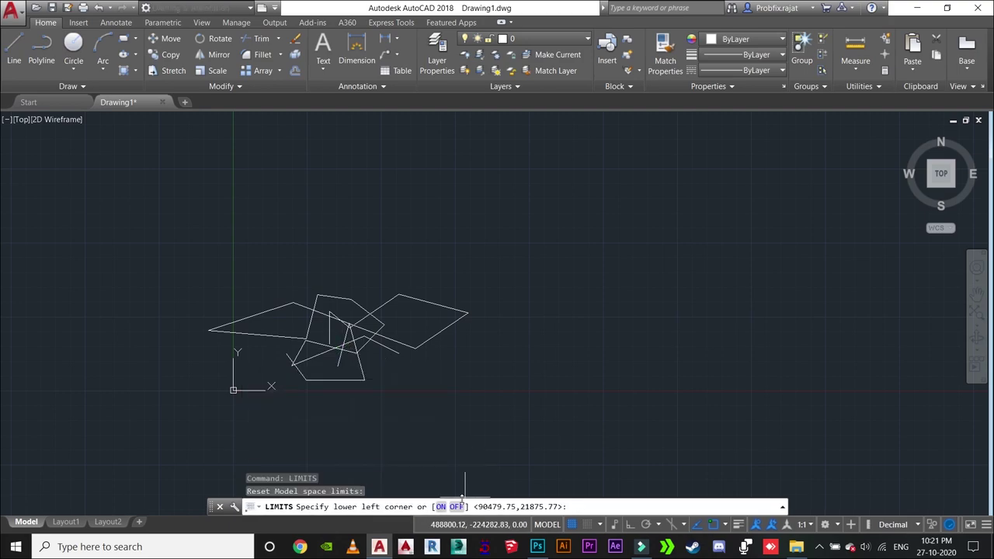
{"action": "left_click", "coordinate": [457, 506]}
{"action": "key", "text": "Escape"}
{"action": "key", "text": "Escape"}
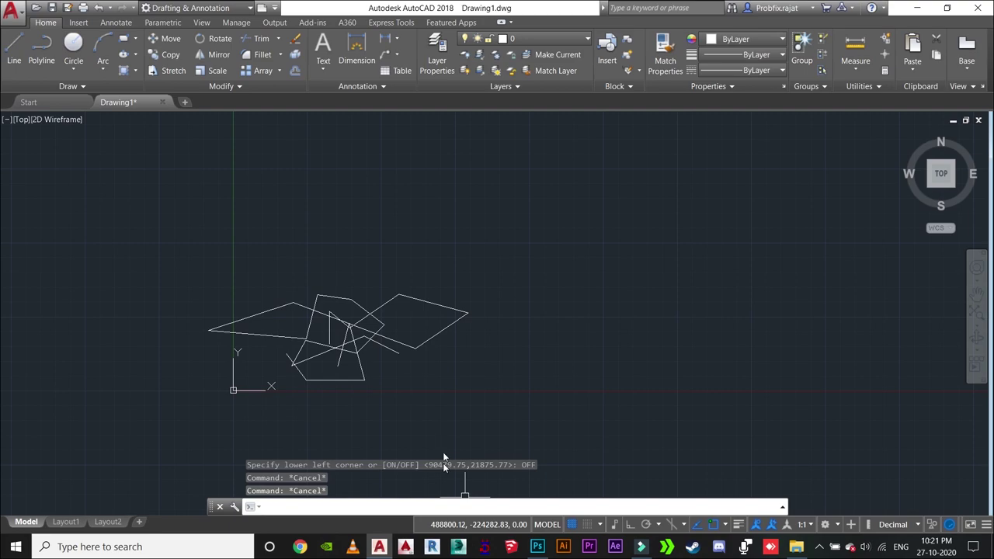
{"action": "key", "text": "Escape"}
Crossing-select all 20 drawn lines and delete them
{"action": "left_click", "coordinate": [440, 396]}
{"action": "left_click", "coordinate": [288, 304]}
{"action": "key", "text": "Delete"}
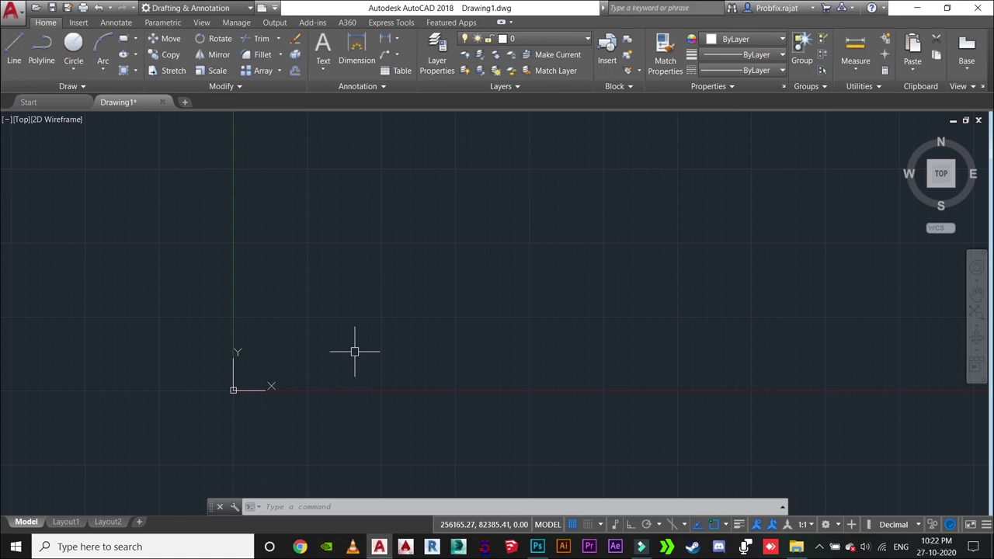
With Ortho on, draw the rectangle's 841-unit horizontal edge and 1189-unit vertical edge
{"action": "type", "text": "l"}
{"action": "key", "text": "Return"}
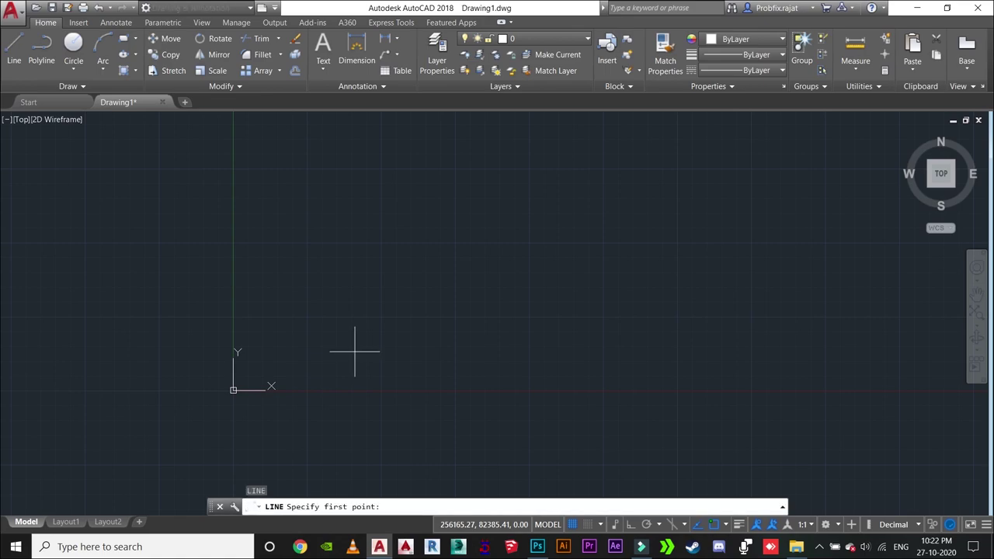
{"action": "middle_click_drag", "start_coordinate": [355, 351], "coordinate": [267, 390]}
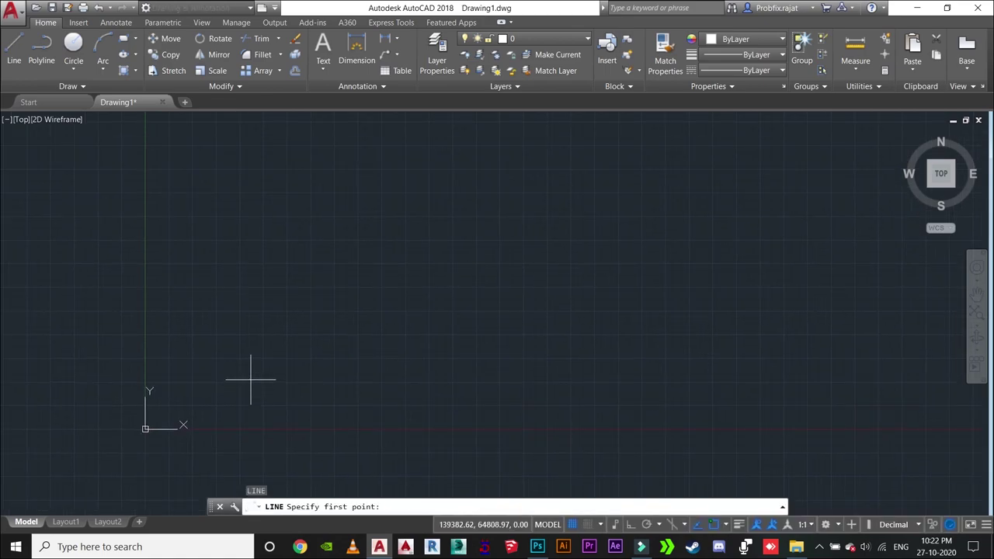
{"action": "left_click", "coordinate": [235, 355]}
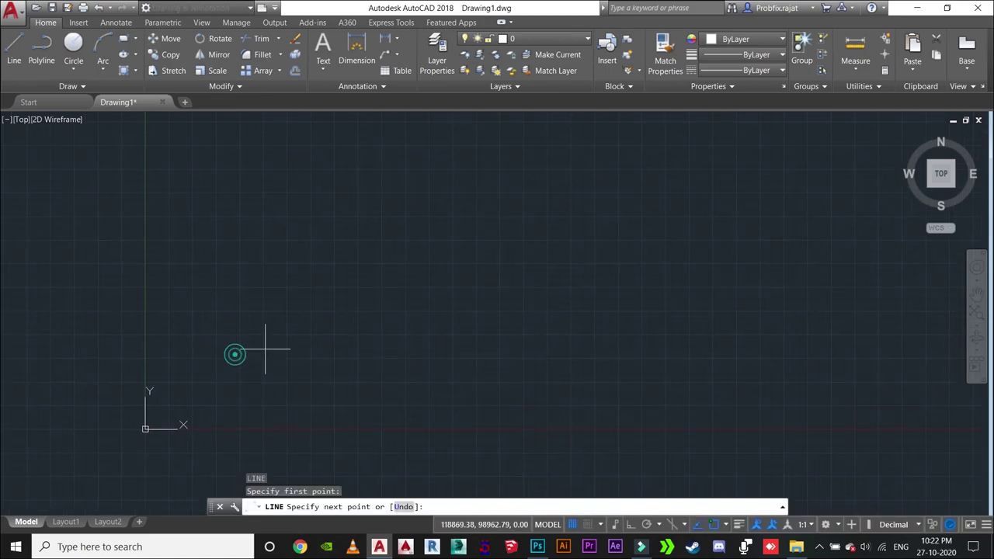
{"action": "left_click", "coordinate": [631, 525]}
{"action": "type", "text": "841"}
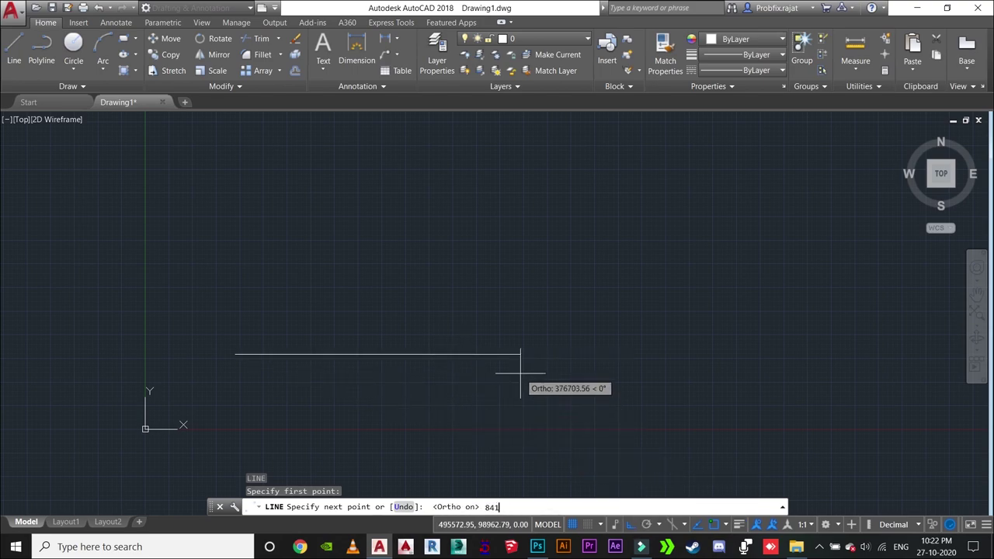
{"action": "key", "text": "Return"}
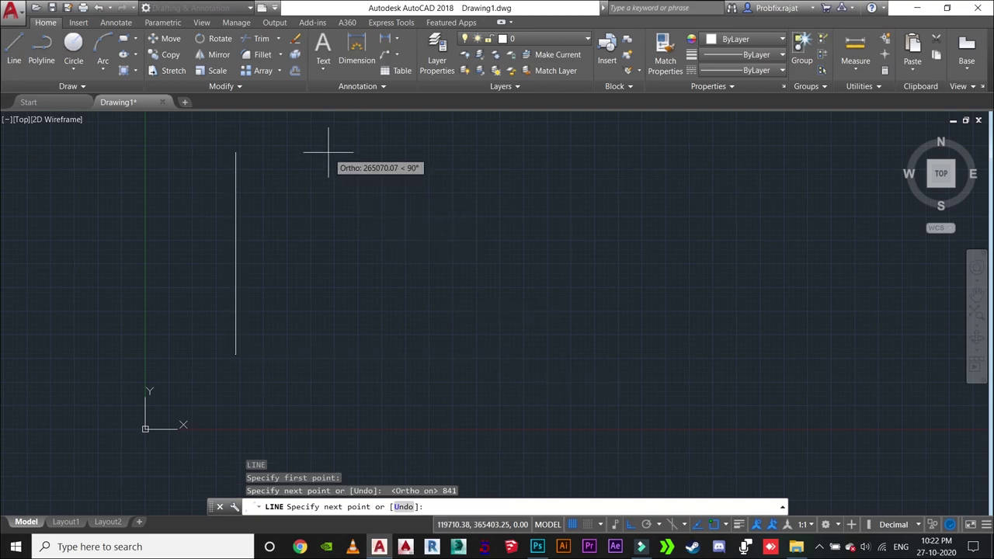
{"action": "scroll", "coordinate": [260, 380], "scroll_direction": "up", "scroll_amount": 5}
{"action": "scroll", "coordinate": [163, 384], "scroll_direction": "down", "scroll_amount": 3}
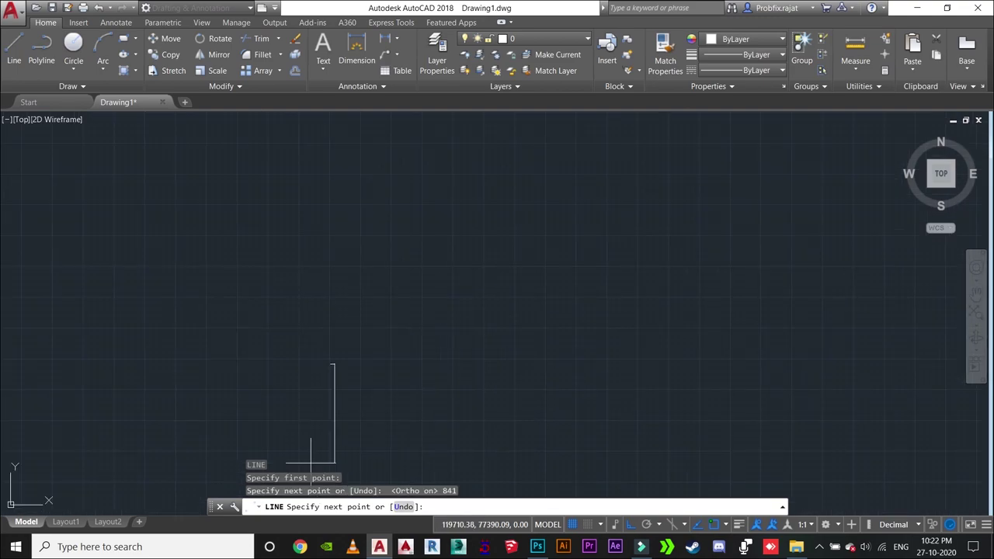
{"action": "middle_click_drag", "start_coordinate": [326, 240], "coordinate": [318, 396]}
{"action": "type", "text": "1189"}
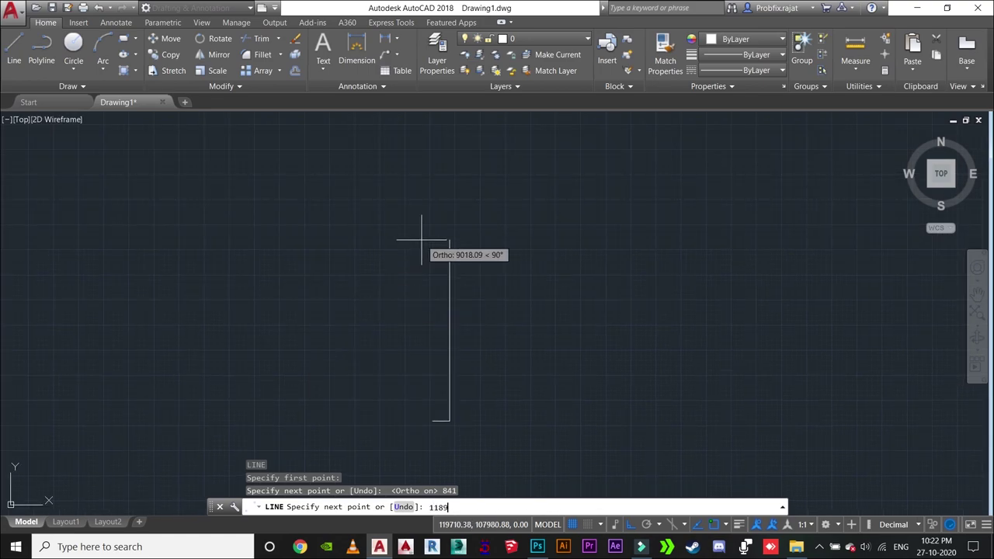
{"action": "key", "text": "Return"}
{"action": "scroll", "coordinate": [459, 406], "scroll_direction": "down", "scroll_amount": 1}
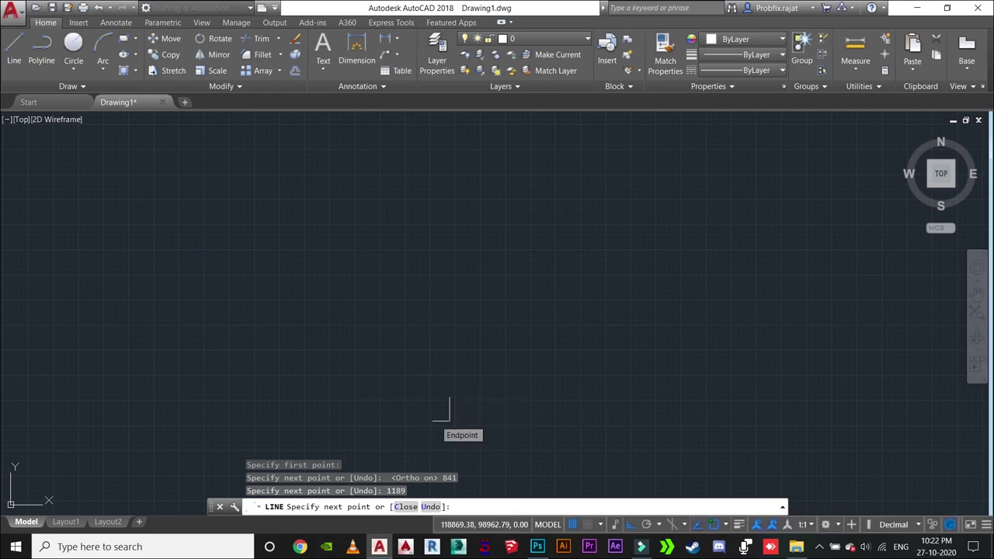
{"action": "key", "text": "Escape"}
Repeat LINE and snap the top and left sides between endpoints to close the rectangle
{"action": "scroll", "coordinate": [455, 403], "scroll_direction": "up", "scroll_amount": 3}
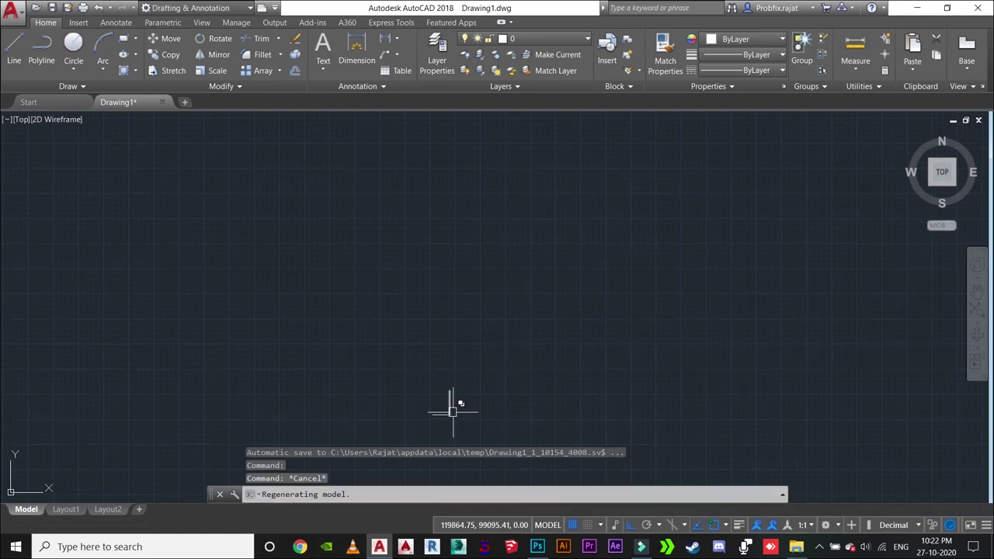
{"action": "scroll", "coordinate": [344, 313], "scroll_direction": "up", "scroll_amount": 3}
{"action": "right_click", "coordinate": [353, 281]}
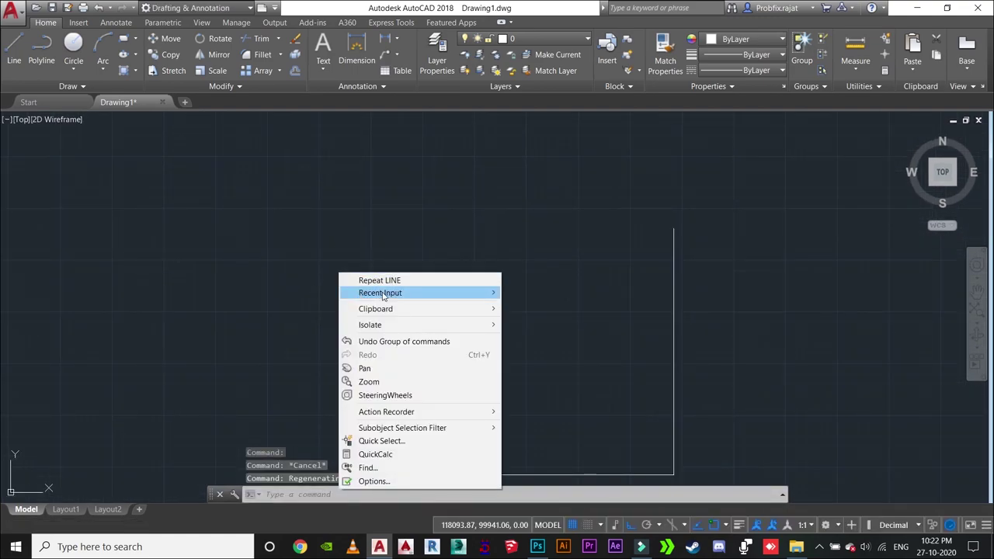
{"action": "left_click", "coordinate": [385, 280]}
{"action": "middle_click_drag", "start_coordinate": [383, 281], "coordinate": [295, 257]}
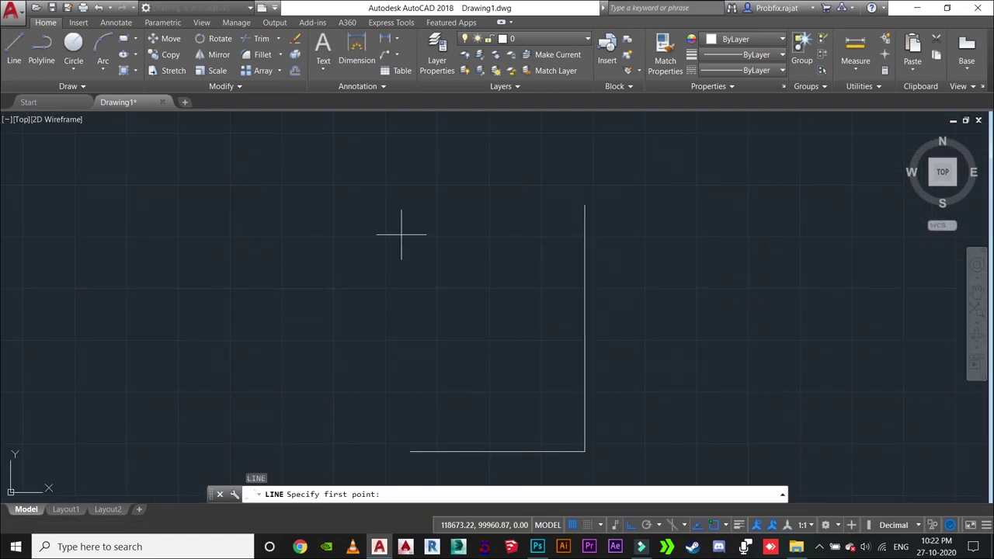
{"action": "left_click", "coordinate": [584, 205]}
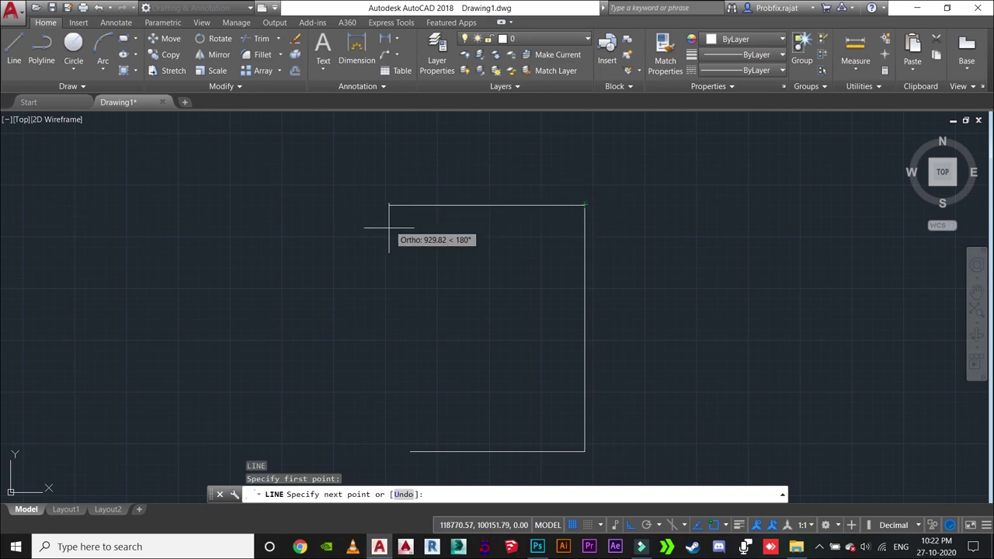
{"action": "left_click", "coordinate": [411, 264]}
{"action": "left_click", "coordinate": [411, 451]}
{"action": "right_click", "coordinate": [332, 309]}
{"action": "left_click", "coordinate": [357, 315]}
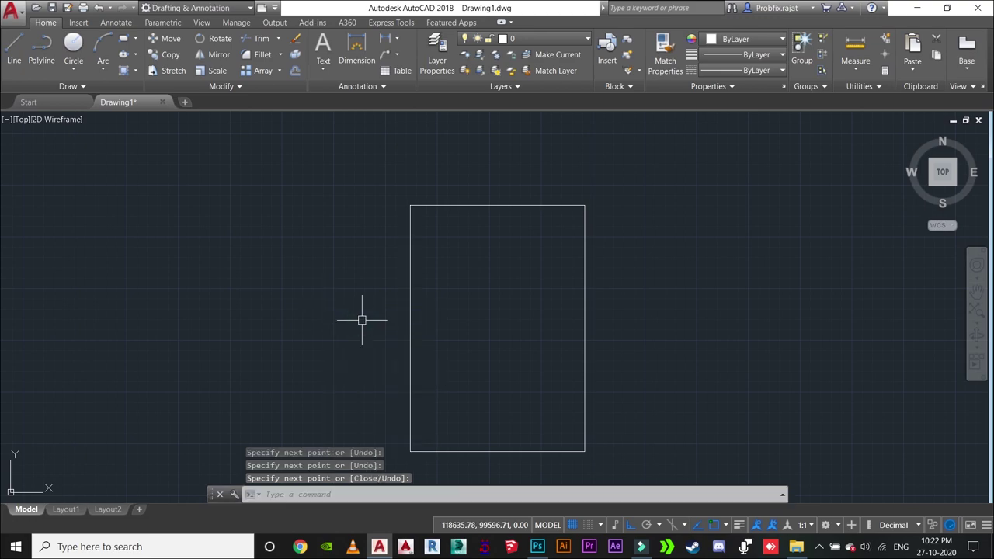
{"action": "scroll", "coordinate": [300, 293], "scroll_direction": "down", "scroll_amount": 2}
{"action": "scroll", "coordinate": [355, 377], "scroll_direction": "up", "scroll_amount": 2}
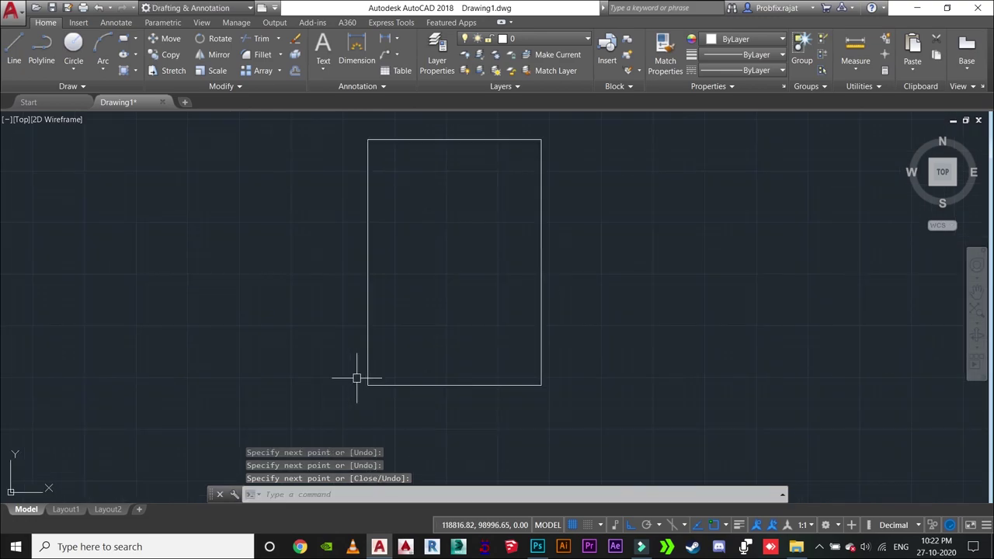
{"action": "mouse_move", "coordinate": [333, 333]}
{"action": "middle_mouse_down"}
{"action": "mouse_move", "coordinate": [303, 353]}
{"action": "mouse_move", "coordinate": [260, 339]}
{"action": "mouse_move", "coordinate": [257, 351]}
{"action": "middle_mouse_up"}
{"action": "scroll", "coordinate": [293, 333], "scroll_direction": "up", "scroll_amount": 2}
{"action": "scroll", "coordinate": [257, 352], "scroll_direction": "down", "scroll_amount": 2}
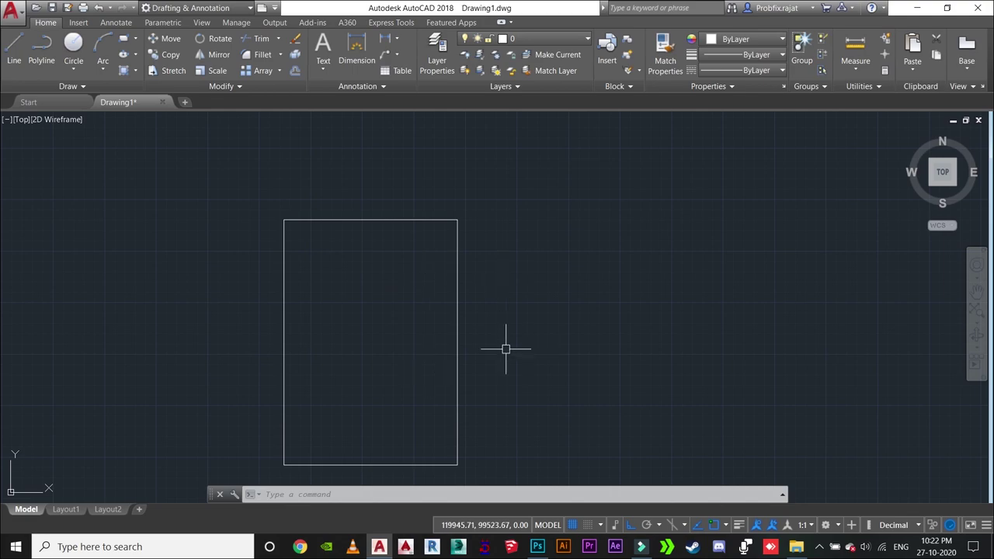
{"action": "middle_click_drag", "start_coordinate": [546, 291], "coordinate": [551, 276]}
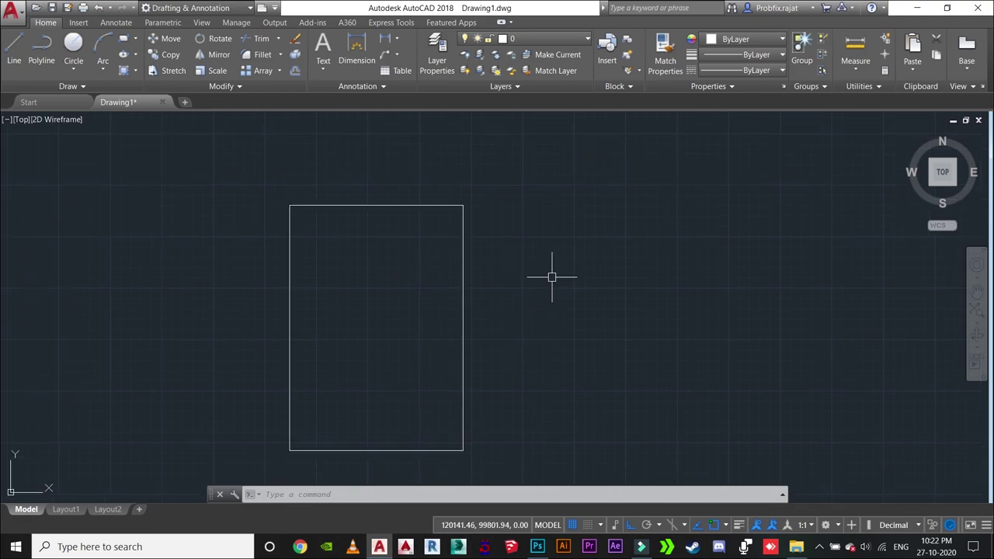
Set the limits from the rectangle's bottom-left corner to its top-right corner
{"action": "type", "text": "lim"}
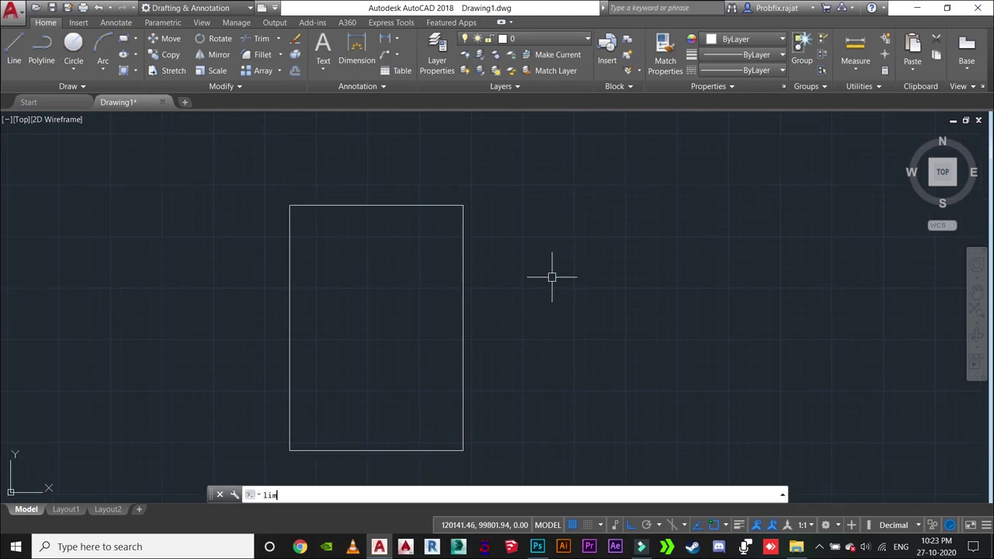
{"action": "key", "text": "Return"}
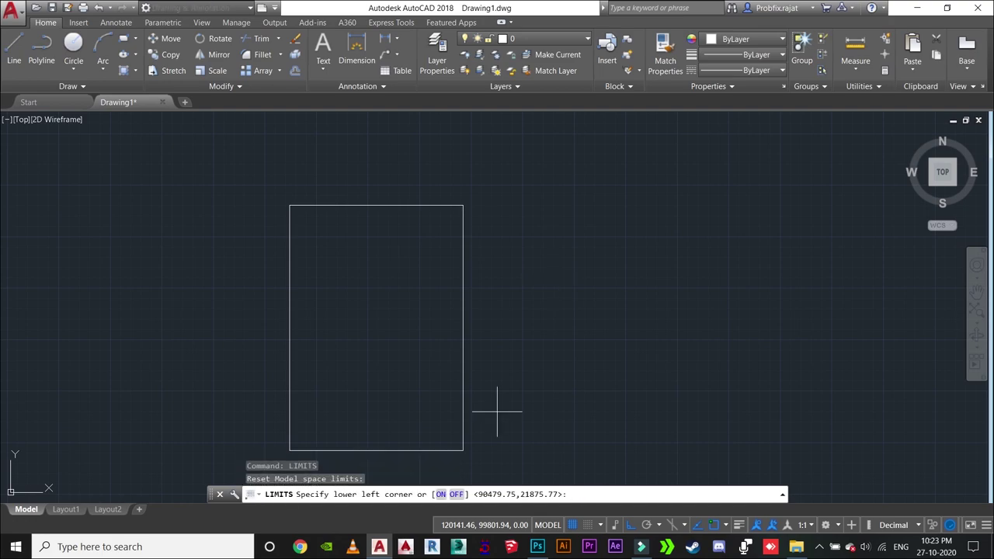
{"action": "left_click", "coordinate": [289, 450]}
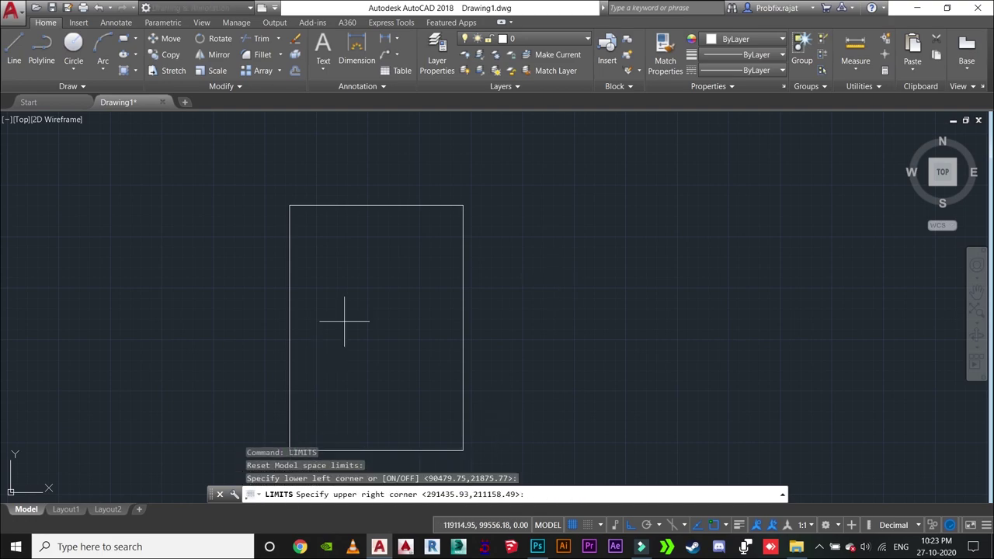
{"action": "left_click", "coordinate": [463, 205]}
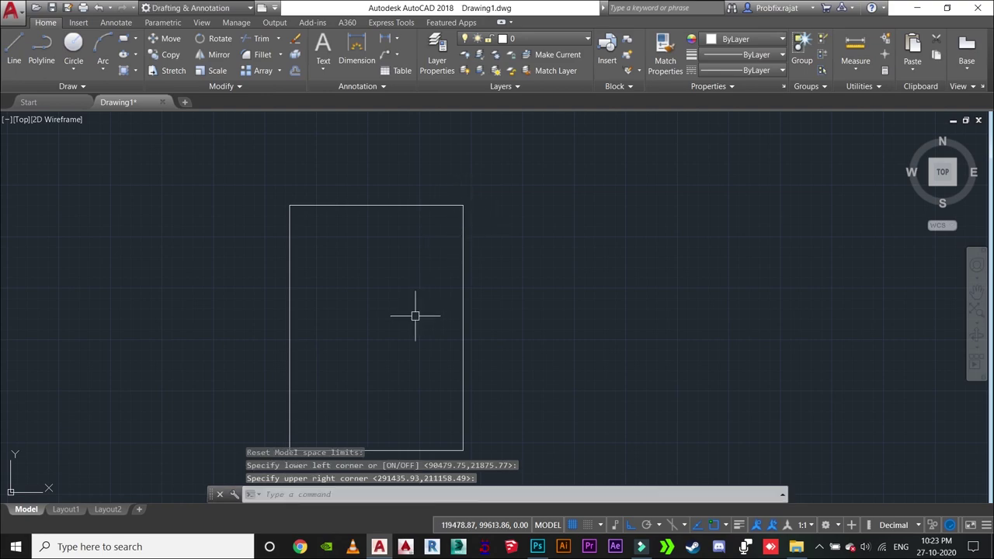
Run LIMITS again and switch limits checking ON
{"action": "type", "text": "lim"}
{"action": "key", "text": "Return"}
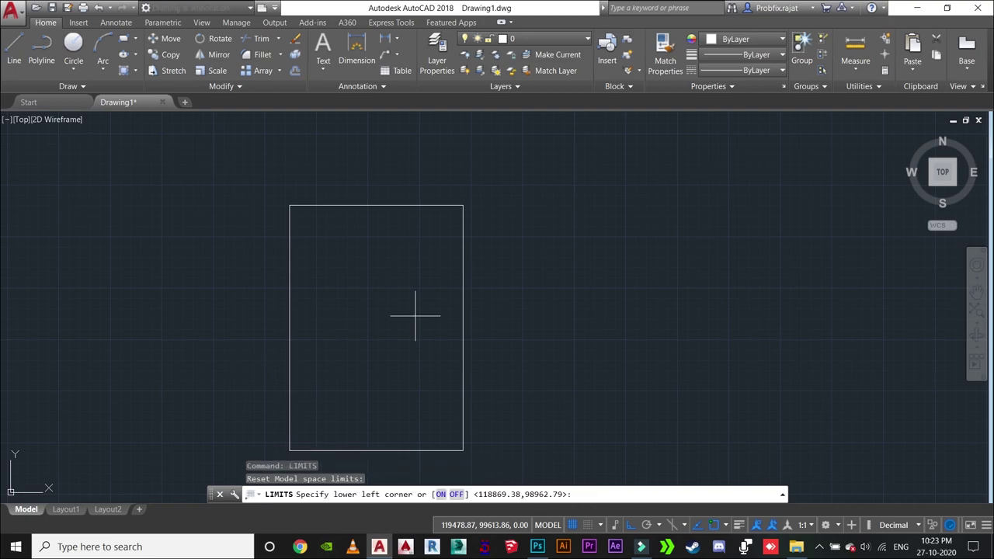
{"action": "left_click", "coordinate": [444, 495]}
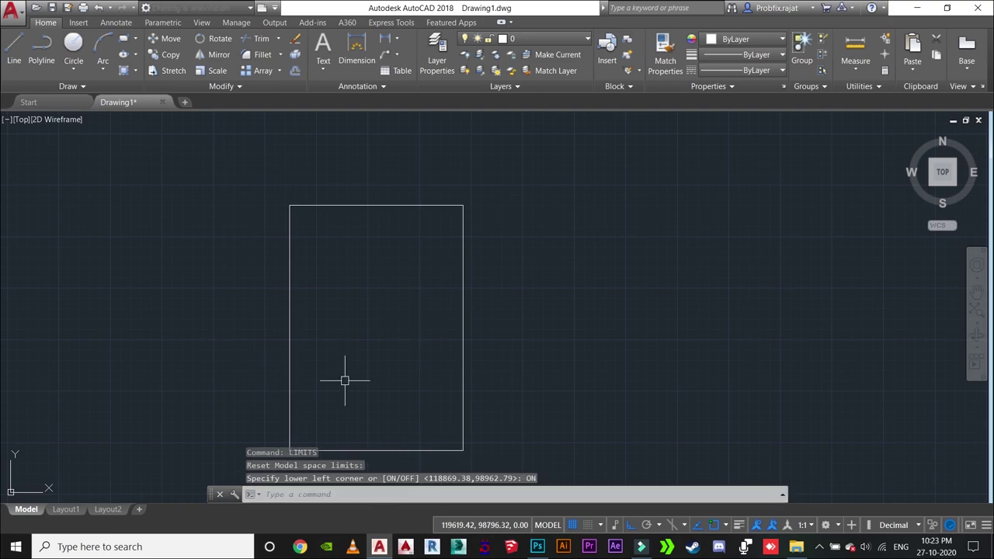
{"action": "type", "text": "li"}
{"action": "key", "text": "Return"}
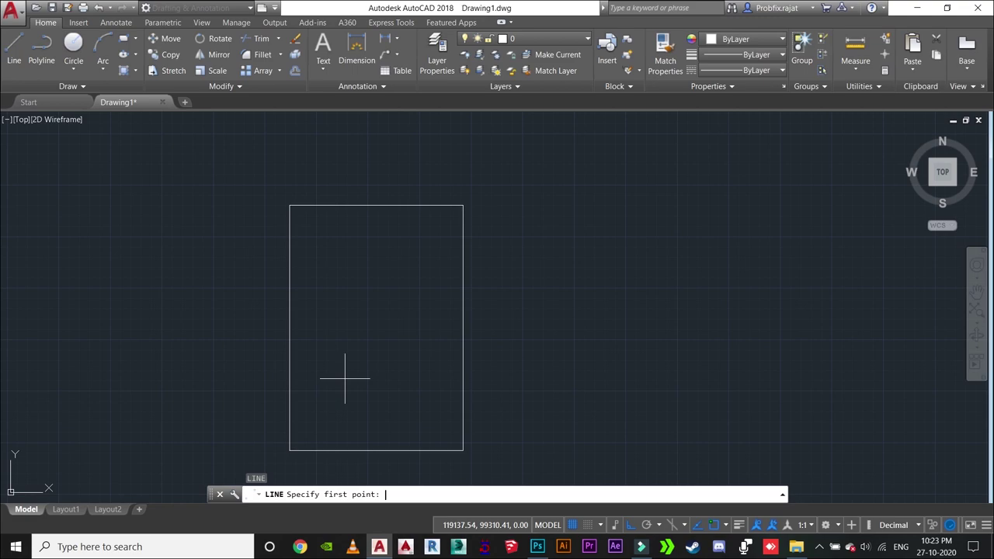
Draw a chain of mostly orthogonal line segments inside the rectangle
{"action": "left_click", "coordinate": [329, 391]}
{"action": "left_click", "coordinate": [295, 235]}
{"action": "left_click", "coordinate": [359, 237]}
{"action": "left_click", "coordinate": [372, 315]}
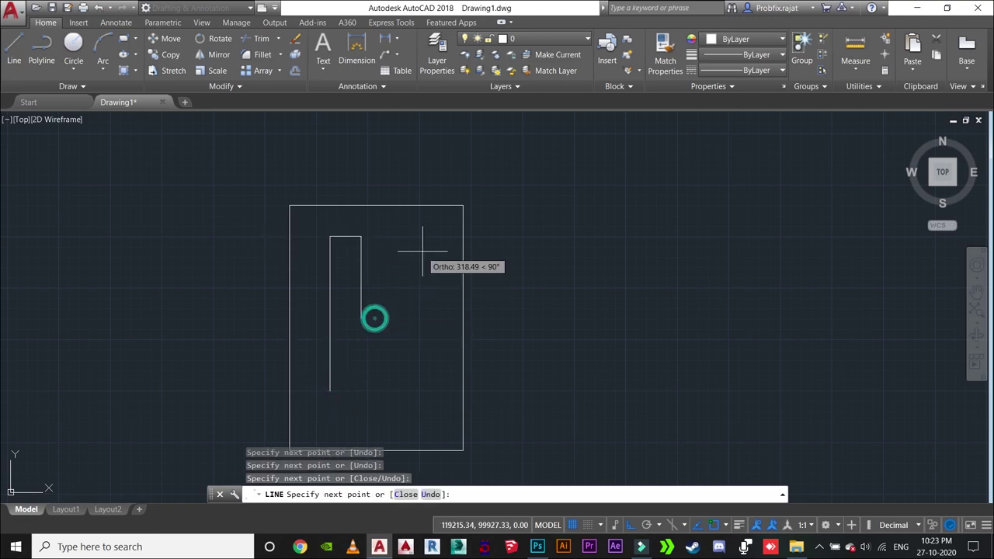
{"action": "left_click", "coordinate": [419, 251]}
{"action": "left_click", "coordinate": [430, 251]}
{"action": "left_click", "coordinate": [360, 302]}
{"action": "left_click", "coordinate": [432, 303]}
{"action": "left_click", "coordinate": [433, 381]}
{"action": "left_click", "coordinate": [347, 380]}
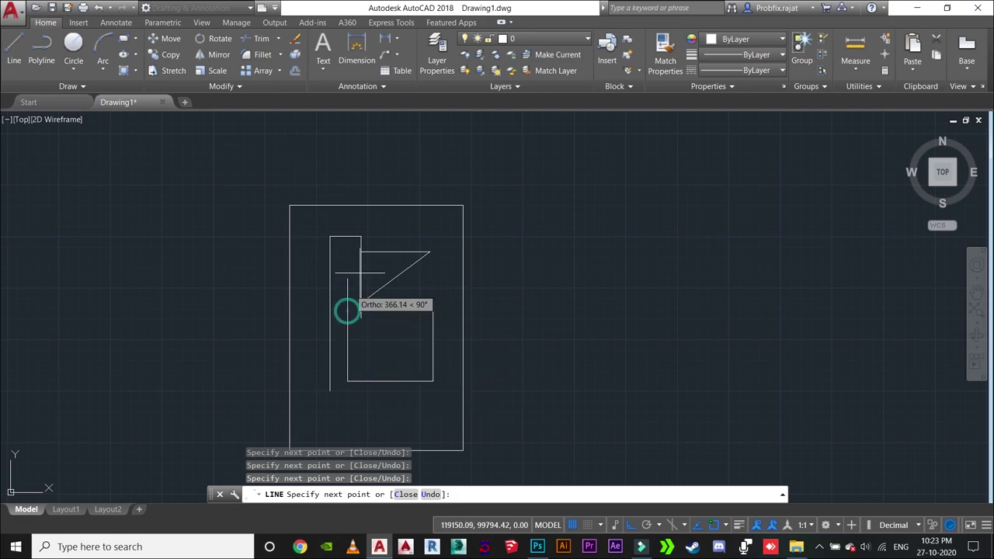
{"action": "left_click", "coordinate": [347, 328]}
{"action": "left_click", "coordinate": [330, 254]}
{"action": "left_click", "coordinate": [413, 254]}
Turn Ortho off and add free-angle points; five points beyond the rectangle are refused
{"action": "left_click", "coordinate": [626, 531]}
{"action": "left_click", "coordinate": [392, 340]}
{"action": "left_click", "coordinate": [392, 232]}
{"action": "left_click", "coordinate": [421, 218]}
{"action": "left_click", "coordinate": [447, 289]}
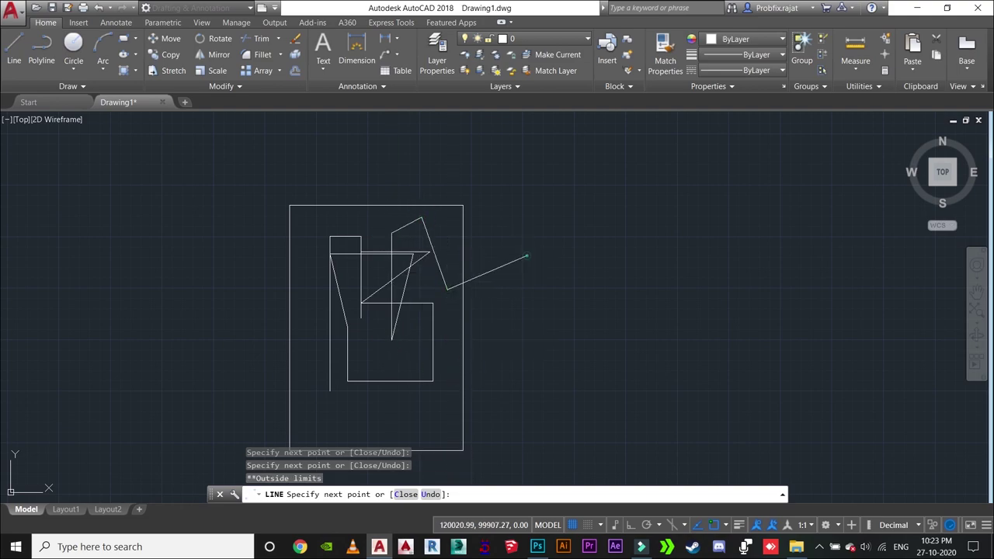
{"action": "left_click", "coordinate": [528, 379]}
{"action": "left_click", "coordinate": [527, 215]}
{"action": "left_click", "coordinate": [519, 386]}
{"action": "left_click", "coordinate": [147, 308]}
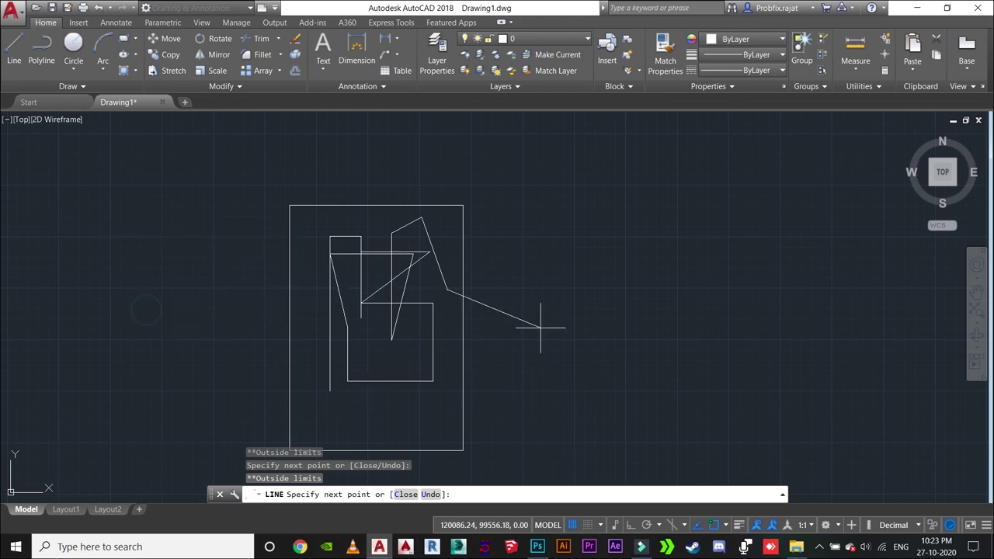
{"action": "left_click", "coordinate": [641, 212]}
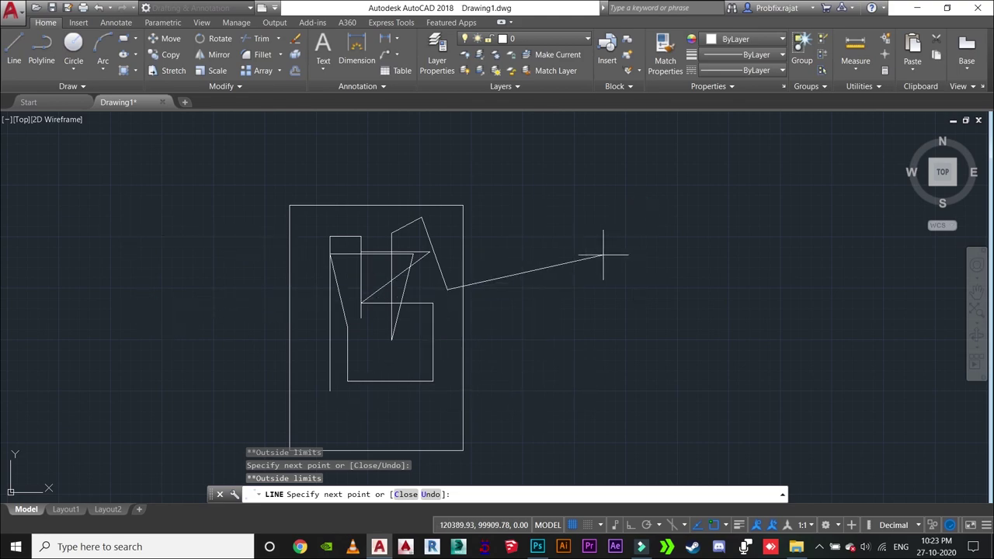
{"action": "scroll", "coordinate": [578, 275], "scroll_direction": "down", "scroll_amount": 2}
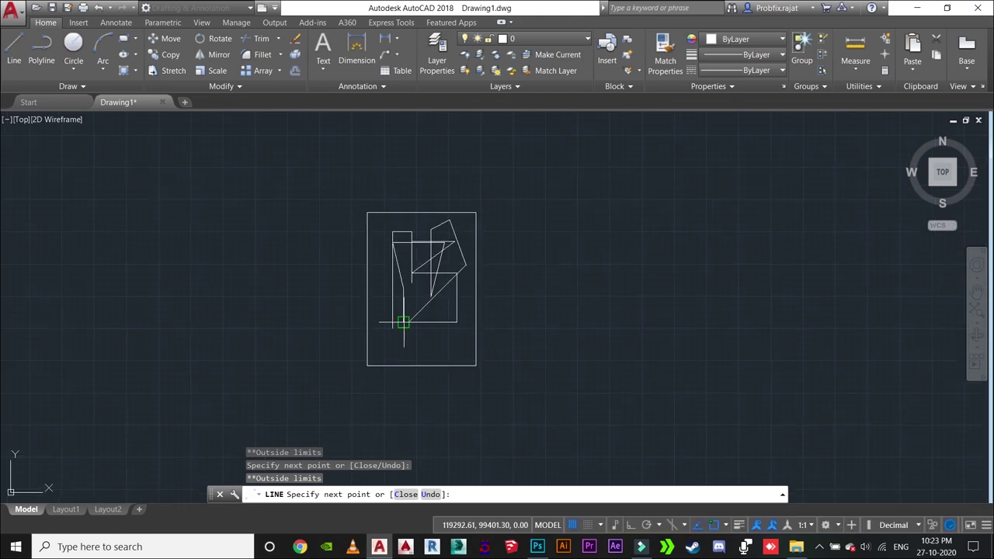
{"action": "scroll", "coordinate": [411, 342], "scroll_direction": "up", "scroll_amount": 3}
{"action": "scroll", "coordinate": [422, 337], "scroll_direction": "down", "scroll_amount": 1}
{"action": "middle_click_drag", "start_coordinate": [421, 337], "coordinate": [413, 335]}
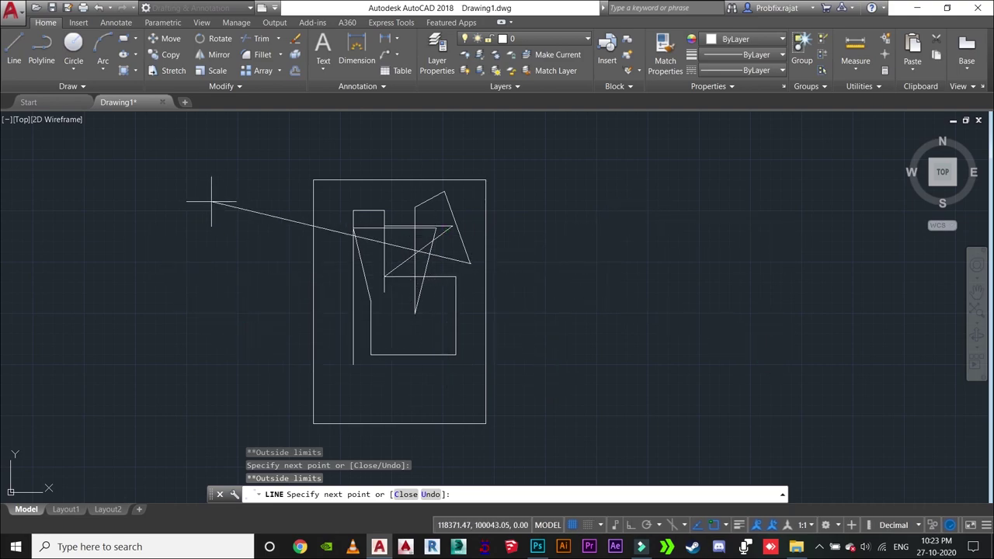
Cancel the current line and switch LIMITS checking OFF
{"action": "key", "text": "Escape"}
{"action": "type", "text": "li"}
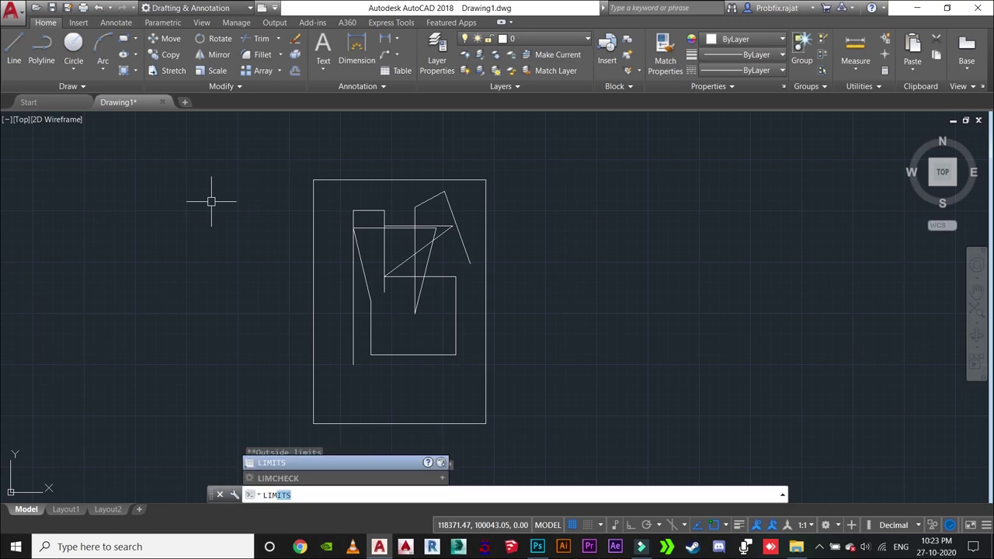
{"action": "key", "text": "Return"}
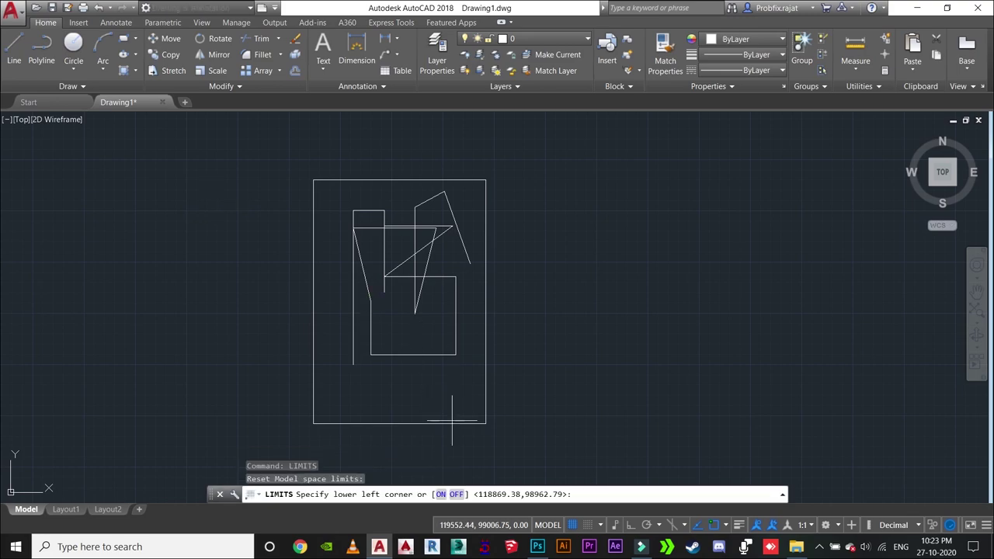
{"action": "left_click", "coordinate": [456, 495]}
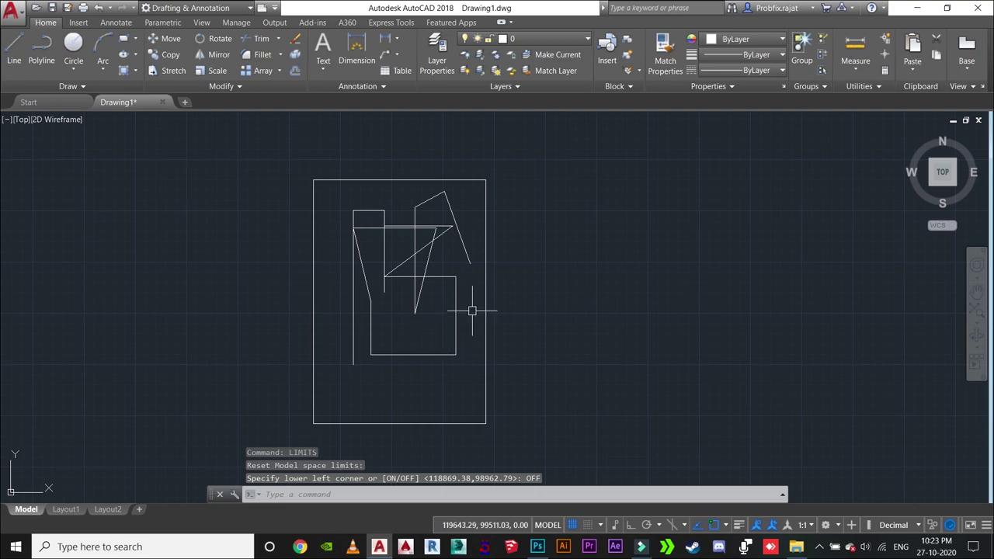
{"action": "middle_click_drag", "start_coordinate": [472, 310], "coordinate": [470, 312]}
Draw a zigzag LINE whose points extend above, below, left and right of the rectangle
{"action": "type", "text": "l"}
{"action": "key", "text": "Return"}
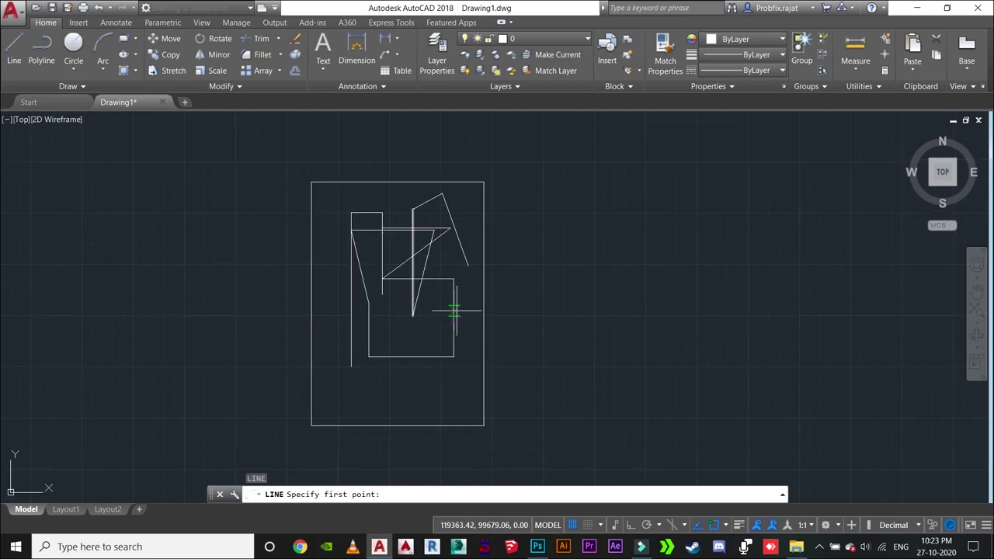
{"action": "left_click", "coordinate": [499, 339]}
{"action": "left_click", "coordinate": [606, 262]}
{"action": "left_click", "coordinate": [730, 327]}
{"action": "left_click", "coordinate": [550, 378]}
{"action": "left_click", "coordinate": [528, 237]}
{"action": "left_click", "coordinate": [722, 237]}
{"action": "left_click", "coordinate": [580, 451]}
{"action": "left_click", "coordinate": [413, 315]}
{"action": "left_click", "coordinate": [669, 268]}
{"action": "left_click", "coordinate": [773, 372]}
{"action": "left_click", "coordinate": [811, 240]}
{"action": "left_click", "coordinate": [336, 197]}
{"action": "left_click", "coordinate": [178, 279]}
{"action": "left_click", "coordinate": [580, 301]}
{"action": "left_click", "coordinate": [635, 187]}
{"action": "key", "text": "Escape"}
Crossing-select all 36 objects, the rectangle and zigzag lines, and delete them
{"action": "scroll", "coordinate": [777, 399], "scroll_direction": "down", "scroll_amount": 2}
{"action": "scroll", "coordinate": [610, 367], "scroll_direction": "down", "scroll_amount": 1}
{"action": "left_click", "coordinate": [691, 425]}
{"action": "left_click", "coordinate": [315, 204]}
{"action": "key", "text": "Delete"}
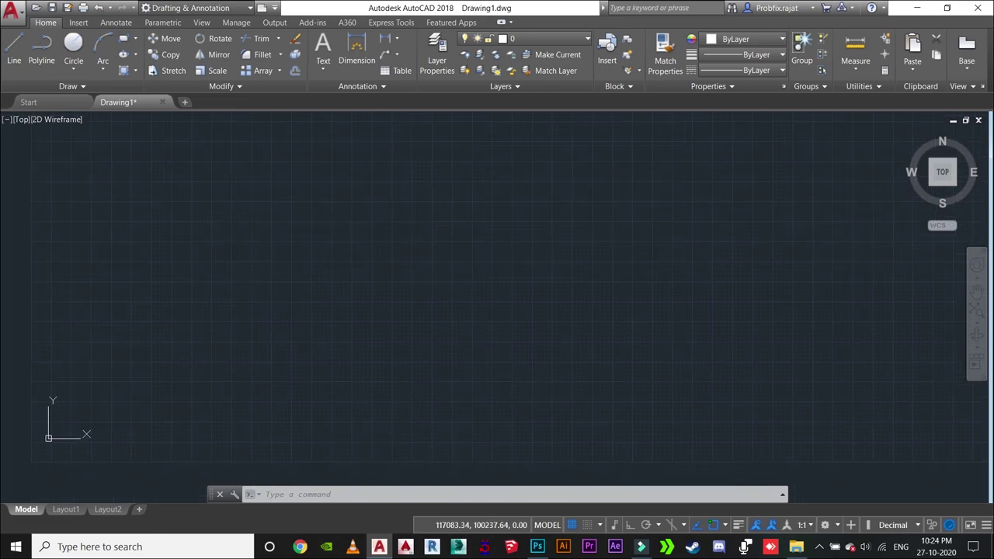
{"action": "scroll", "coordinate": [303, 262], "scroll_direction": "up", "scroll_amount": 2}
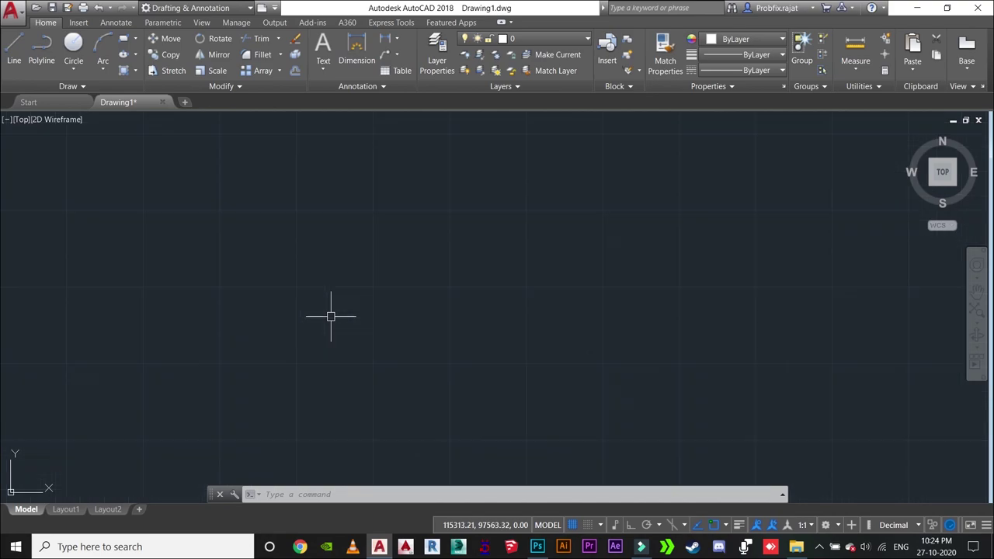
{"action": "middle_click_drag", "start_coordinate": [330, 316], "coordinate": [334, 295]}
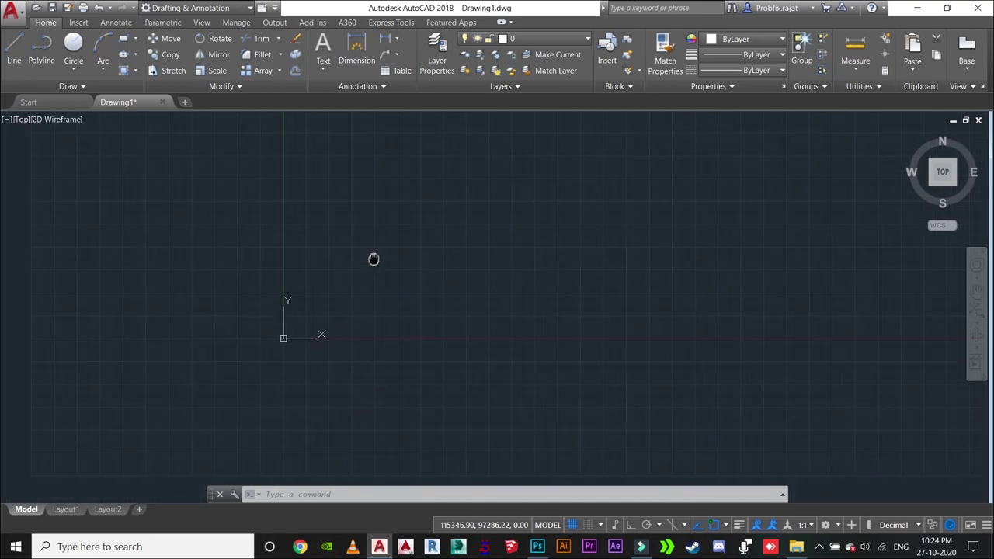
{"action": "scroll", "coordinate": [334, 295], "scroll_direction": "up", "scroll_amount": 3}
{"action": "middle_click_drag", "start_coordinate": [333, 295], "coordinate": [333, 329]}
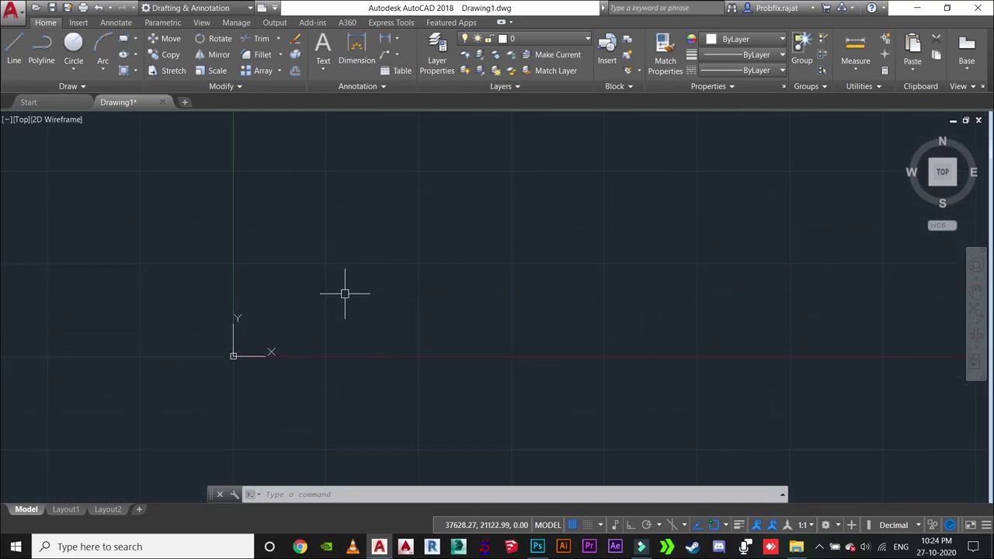